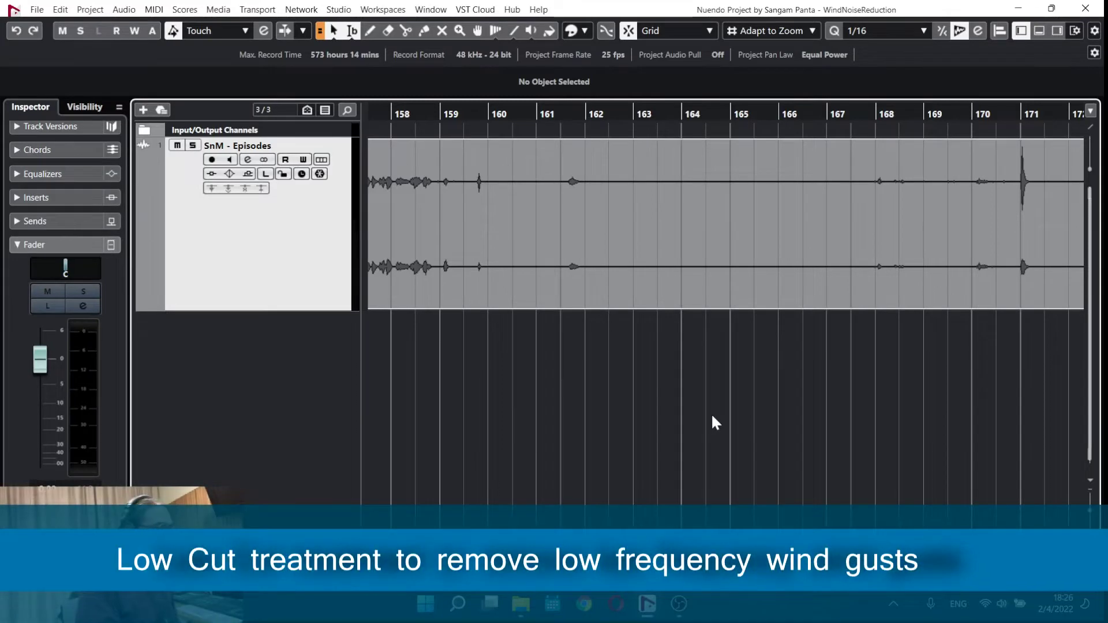
- Audition the recording from bar 161, just after the continuous speech section ends
ctrl+scroll(714, 417, down, 3)
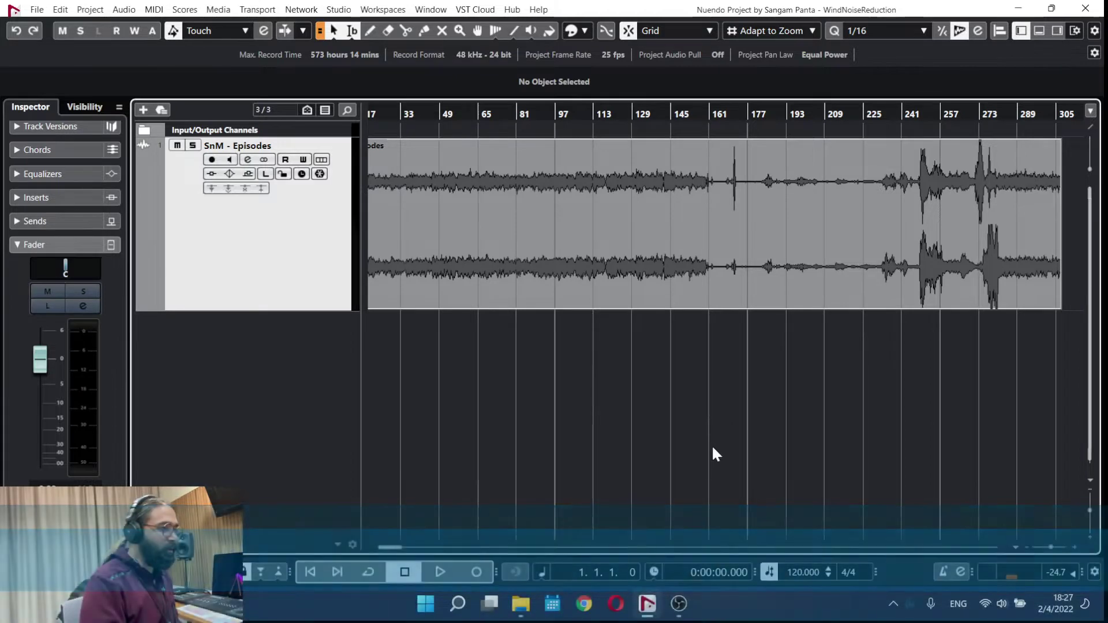
ctrl+scroll(713, 449, down, 1)
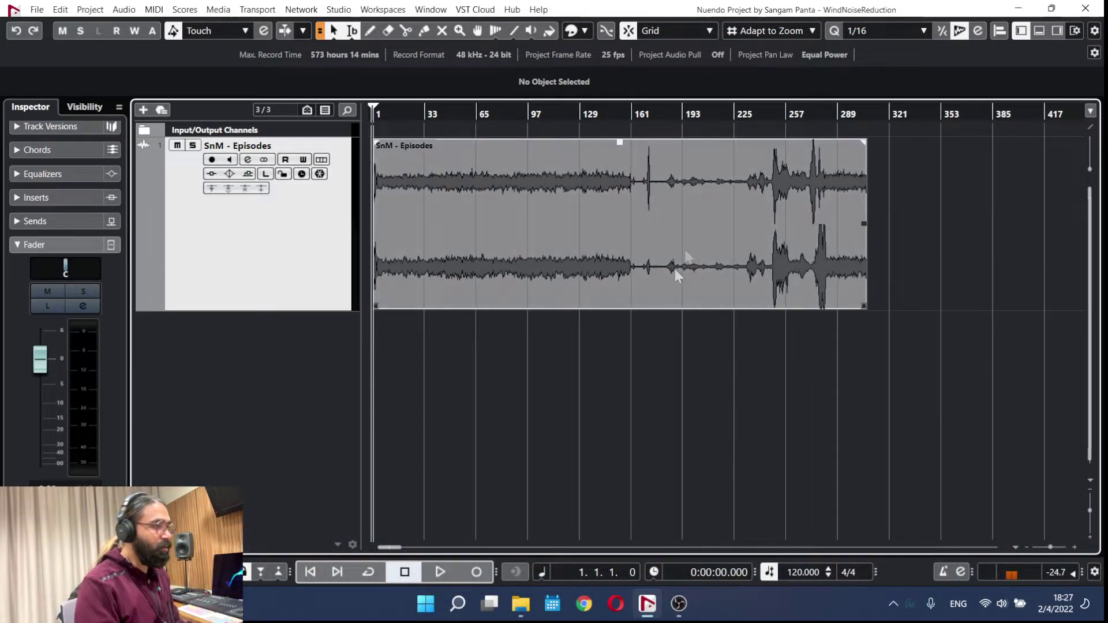
drag(633, 111, 685, 271)
drag(851, 254, 738, 261)
click(490, 115)
key(space)
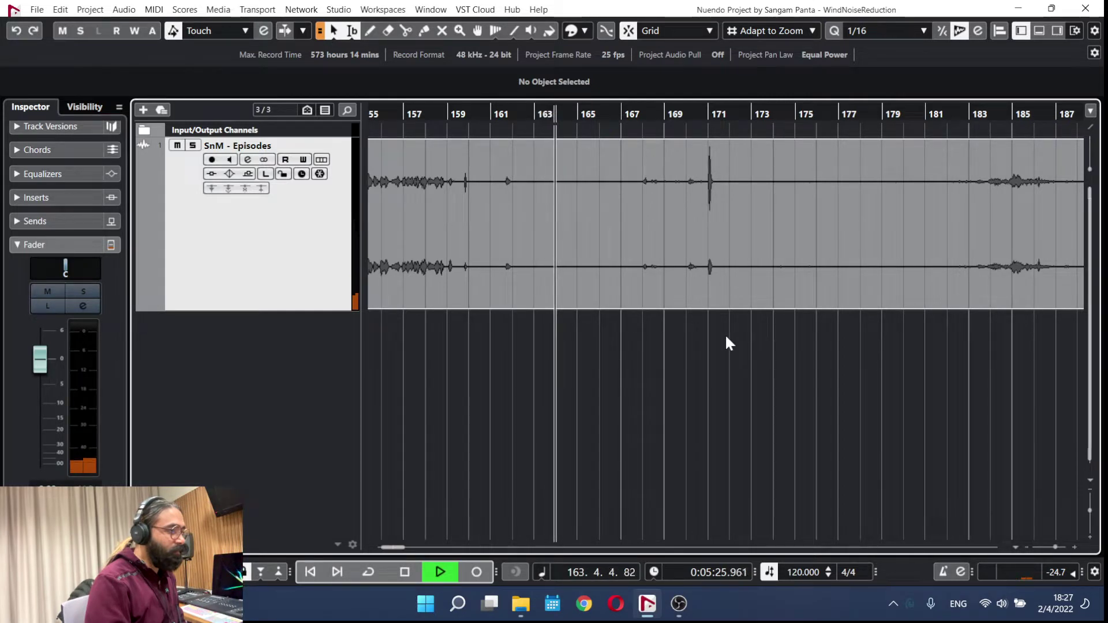
key(space)
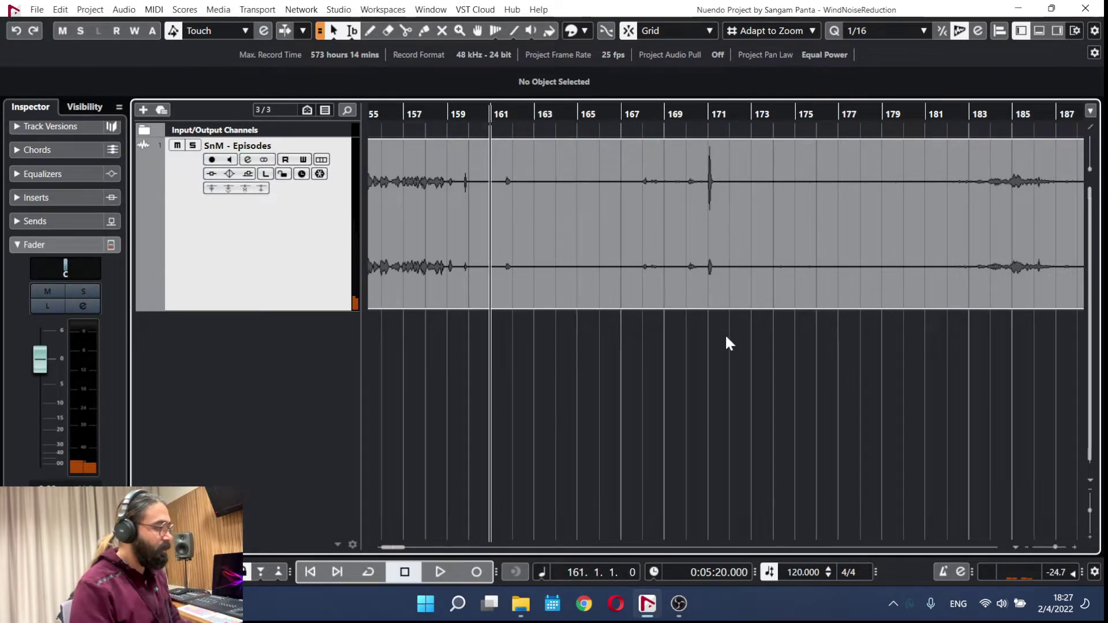
- Audition the audio around bar 159 and increase the height of the SnM - Episodes track
drag(436, 118, 445, 240)
key(space)
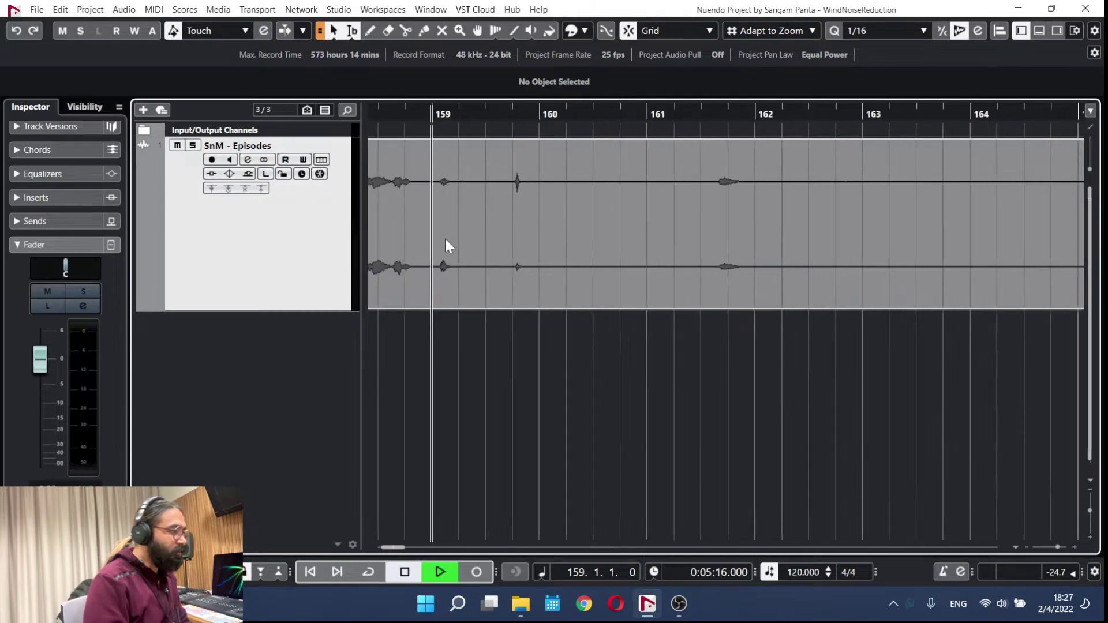
key(space)
drag(340, 312, 340, 410)
click(388, 113)
key(space)
scroll(398, 216, up, 3)
key(space)
- Play the recording onward from around bar 159 to examine the quiet section following the speech
click(437, 114)
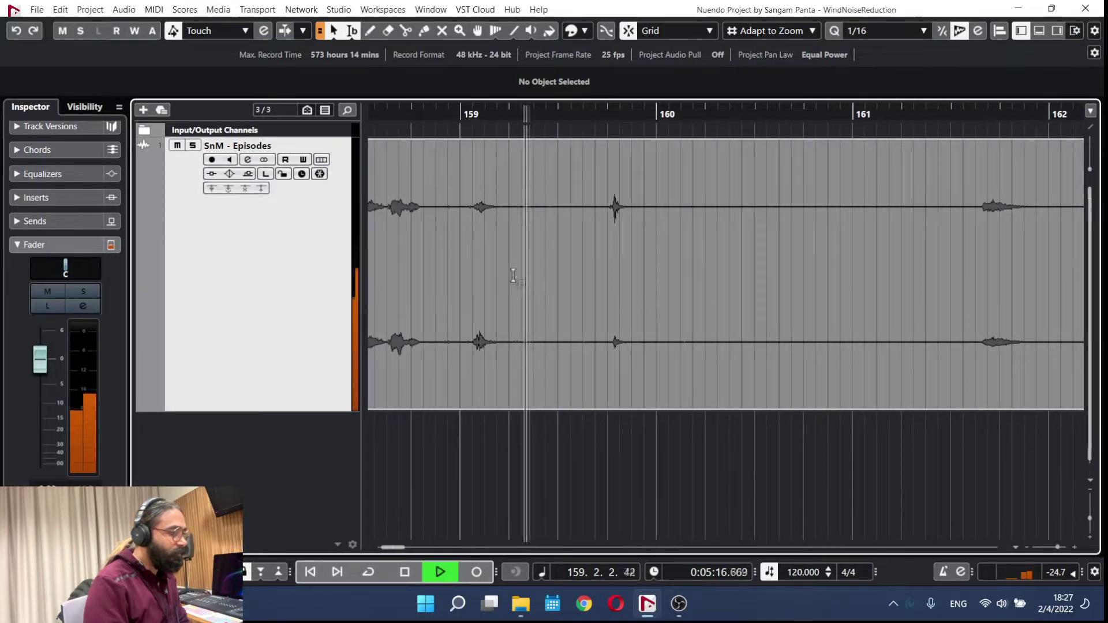
key(g)
key(g)
drag(667, 285, 569, 289)
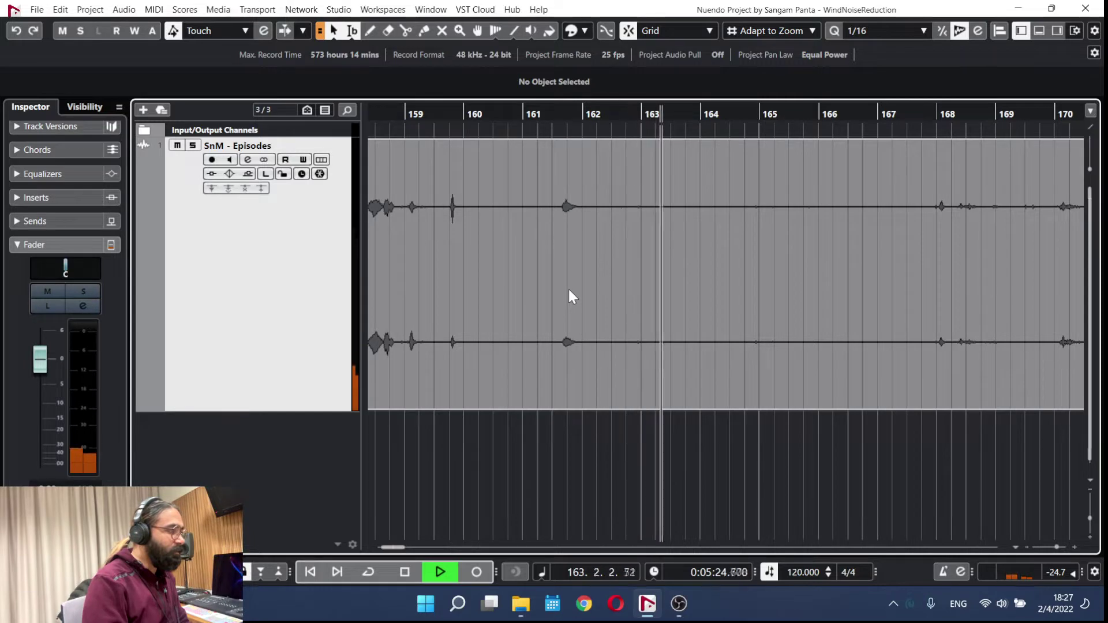
scroll(661, 298, right, 3)
drag(662, 298, 583, 297)
scroll(584, 297, down, 1)
drag(787, 323, 609, 332)
- Play the recording from the short loud peak at bar 171
click(622, 119)
key(g)
key(g)
key(g)
key(g)
key(g)
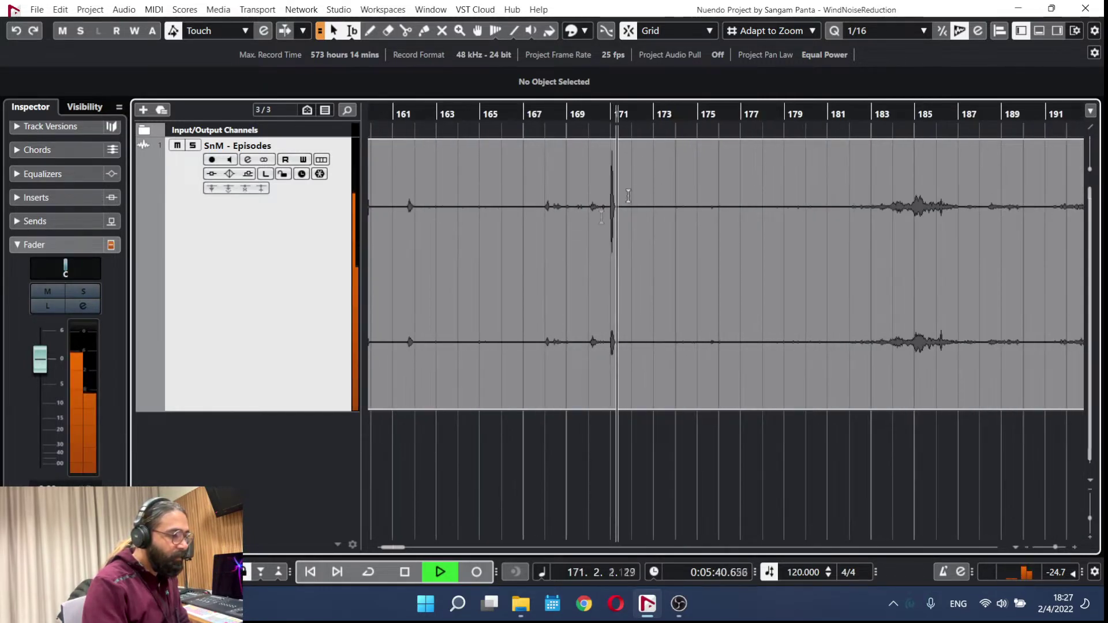
scroll(657, 293, right, 5)
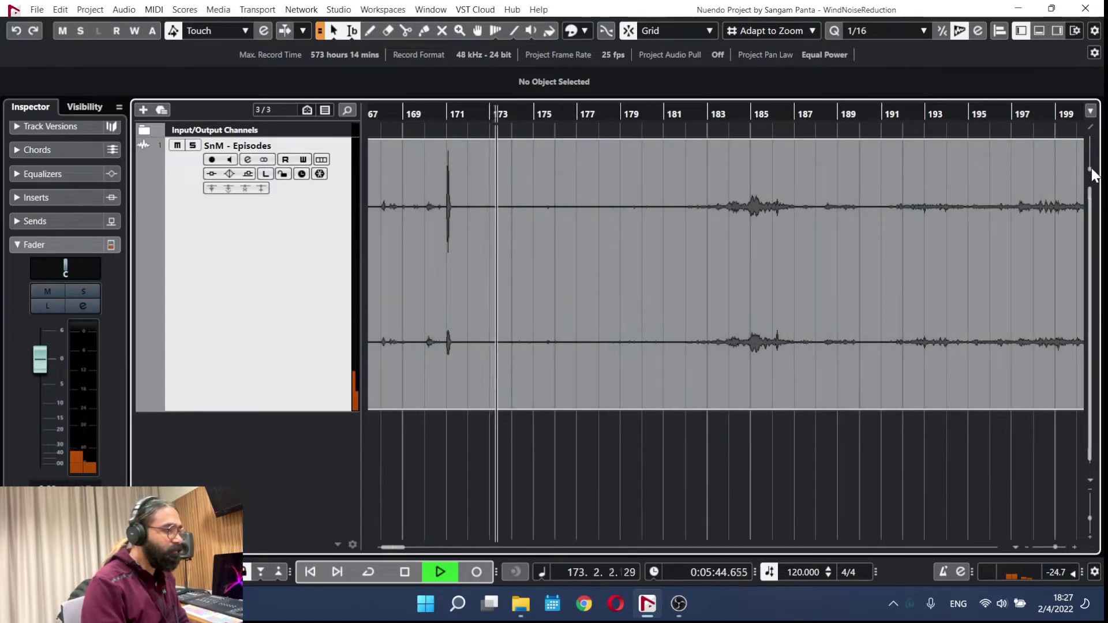
- Magnify the waveform amplitude display and enlarge the timeline around bars 172 to 186
drag(1091, 169, 1090, 165)
key(h)
key(h)
key(h)
key(h)
key(h)
key(h)
key(h)
key(h)
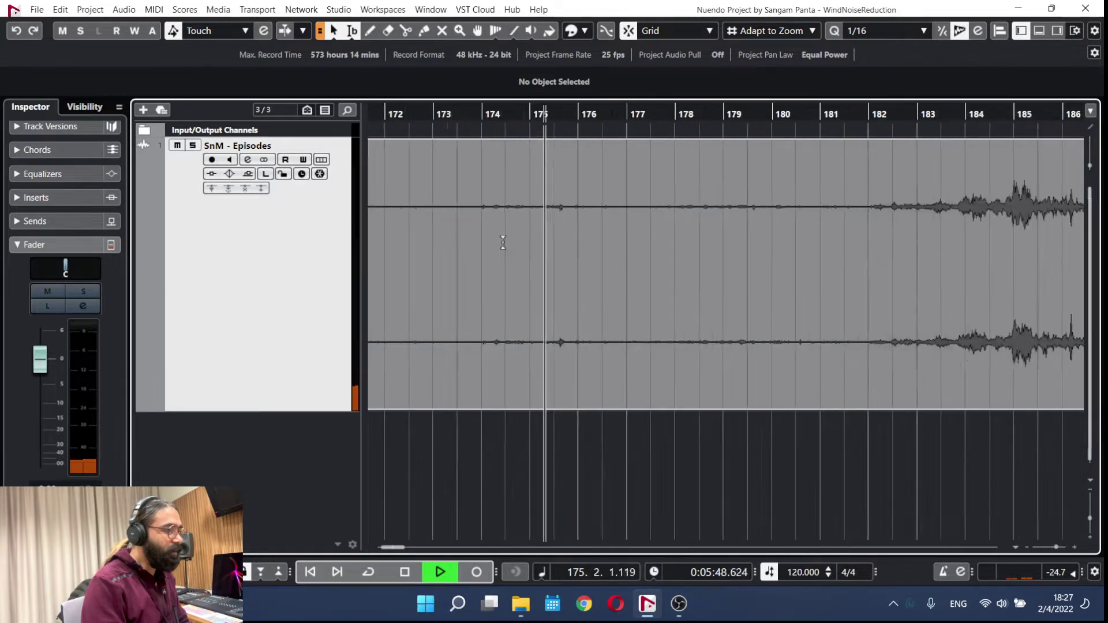
- Play the quiet wind noise from 174.2 and examine its frequency spectrum in the track's channel equalizer
click(489, 115)
key(space)
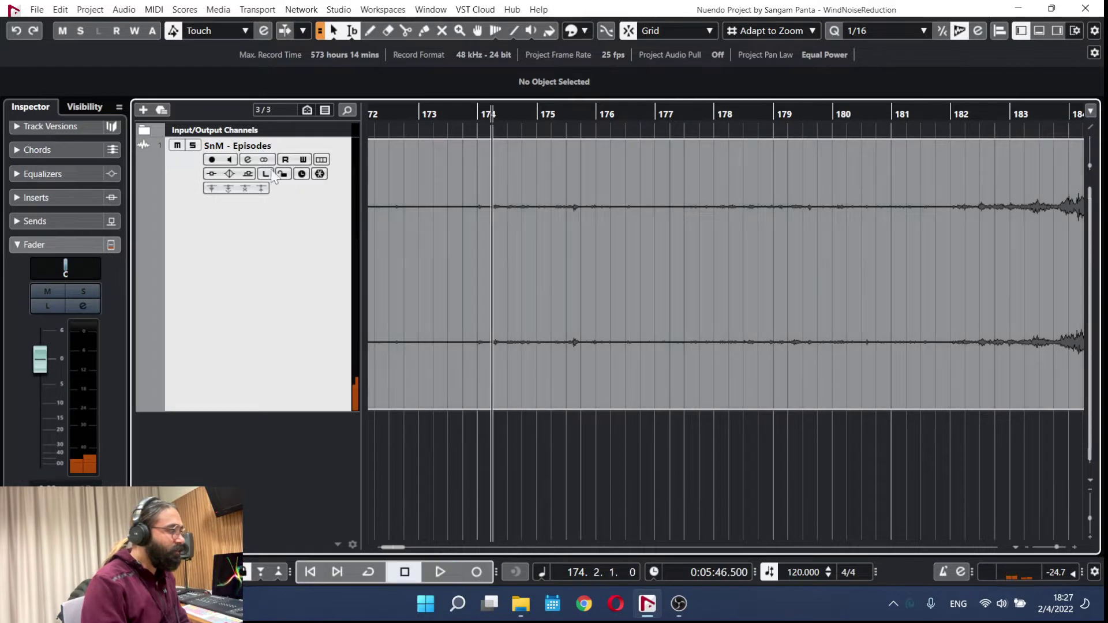
click(248, 161)
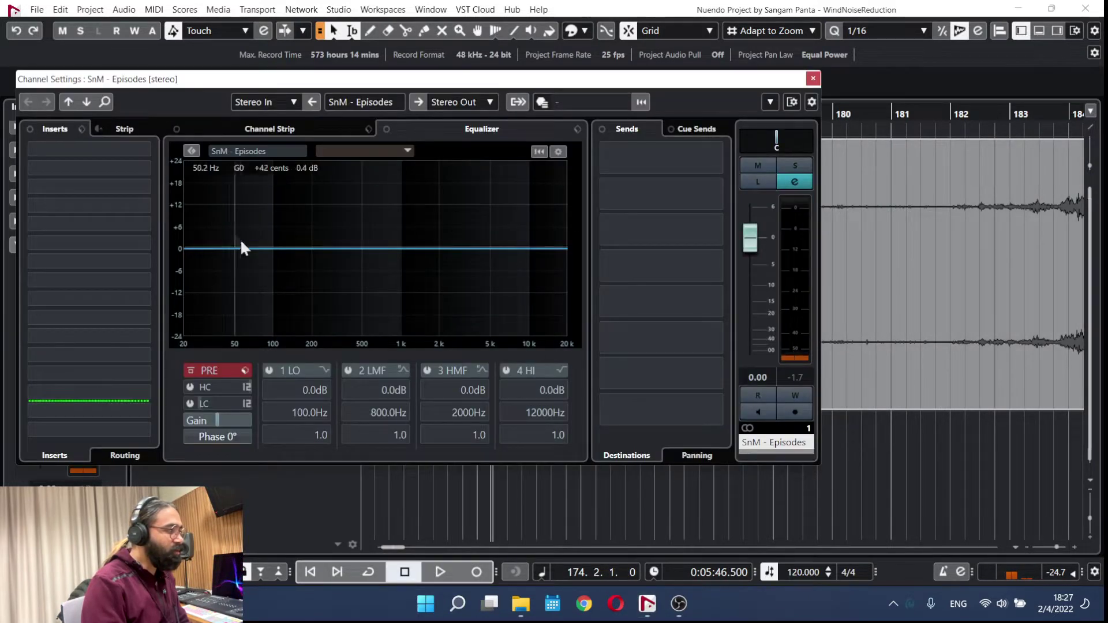
key(space)
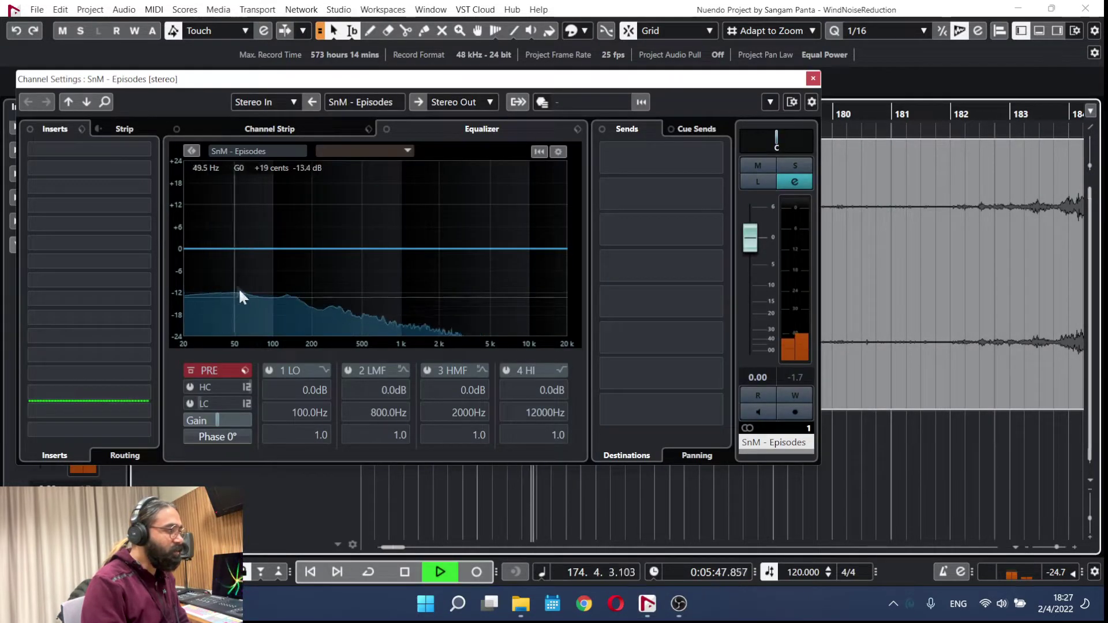
key(space)
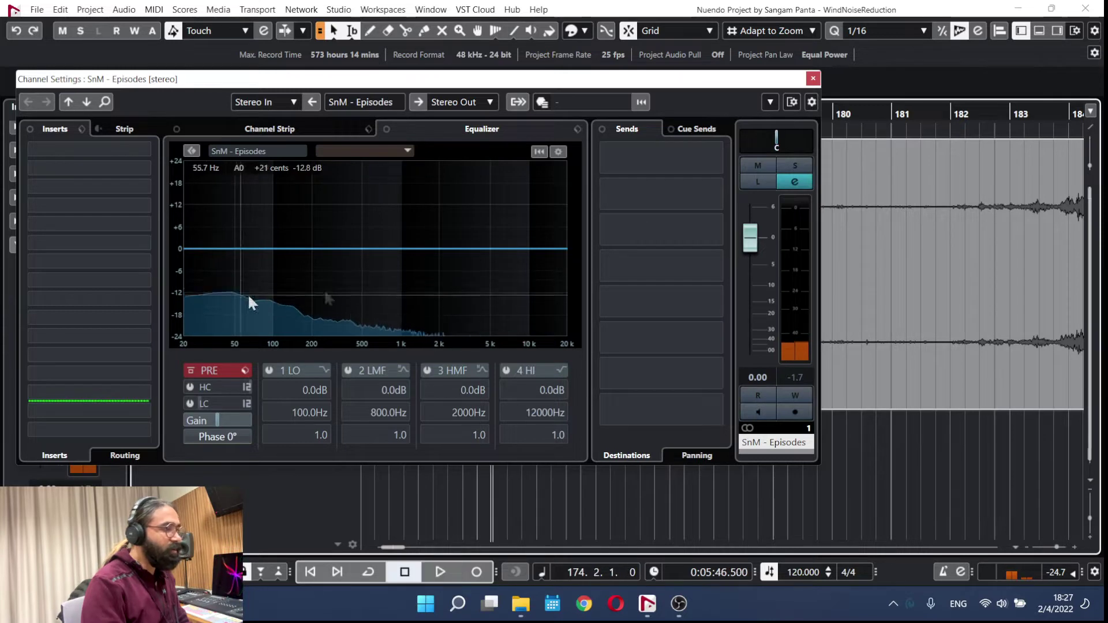
click(813, 79)
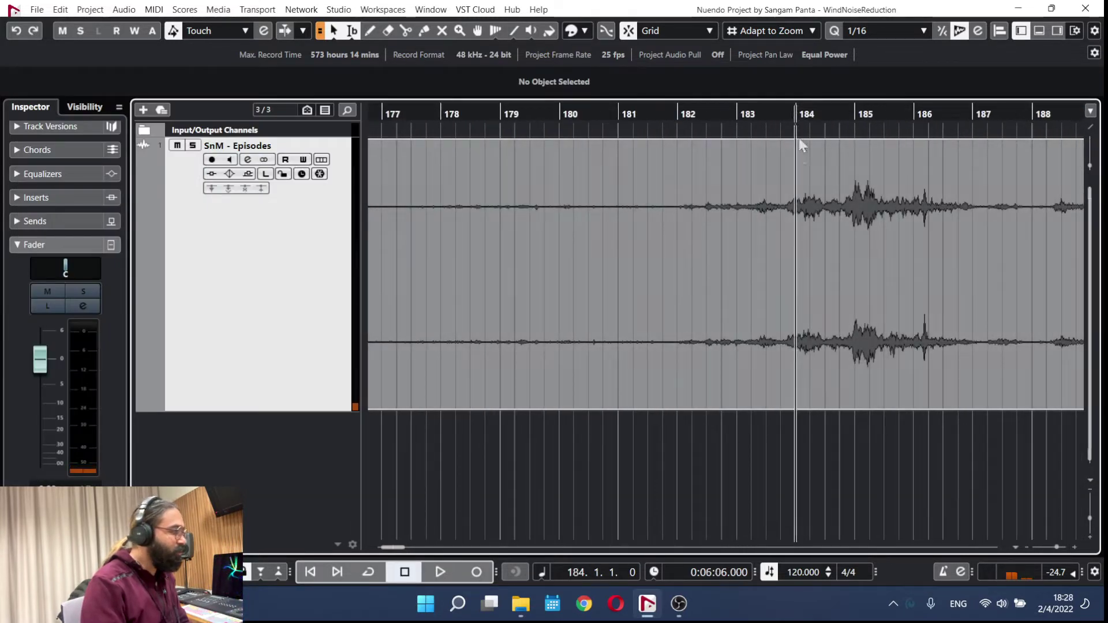
- Play the wind gust around bar 184 and examine its spectrum in the track's channel equalizer
scroll(794, 272, right, 4)
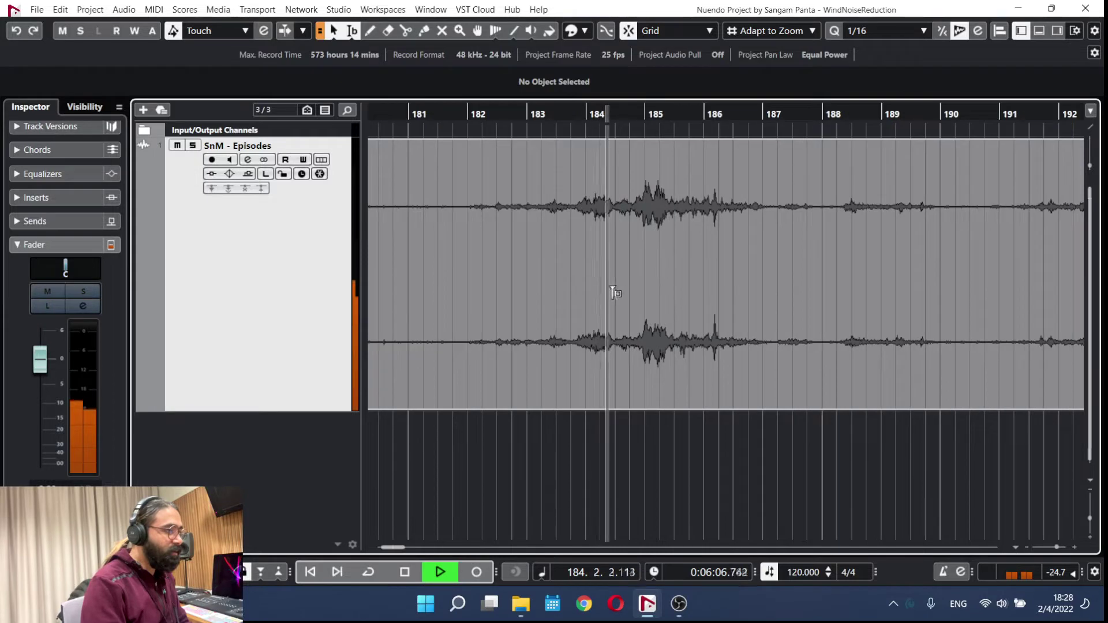
key(space)
click(572, 117)
scroll(692, 280, left, 2)
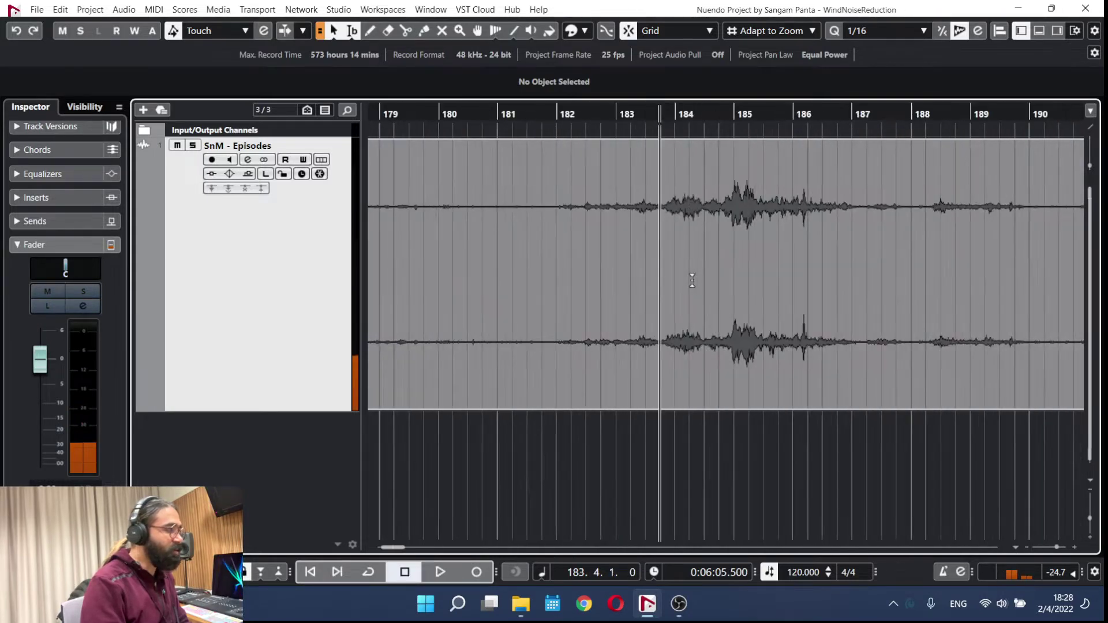
click(249, 161)
drag(723, 87, 745, 247)
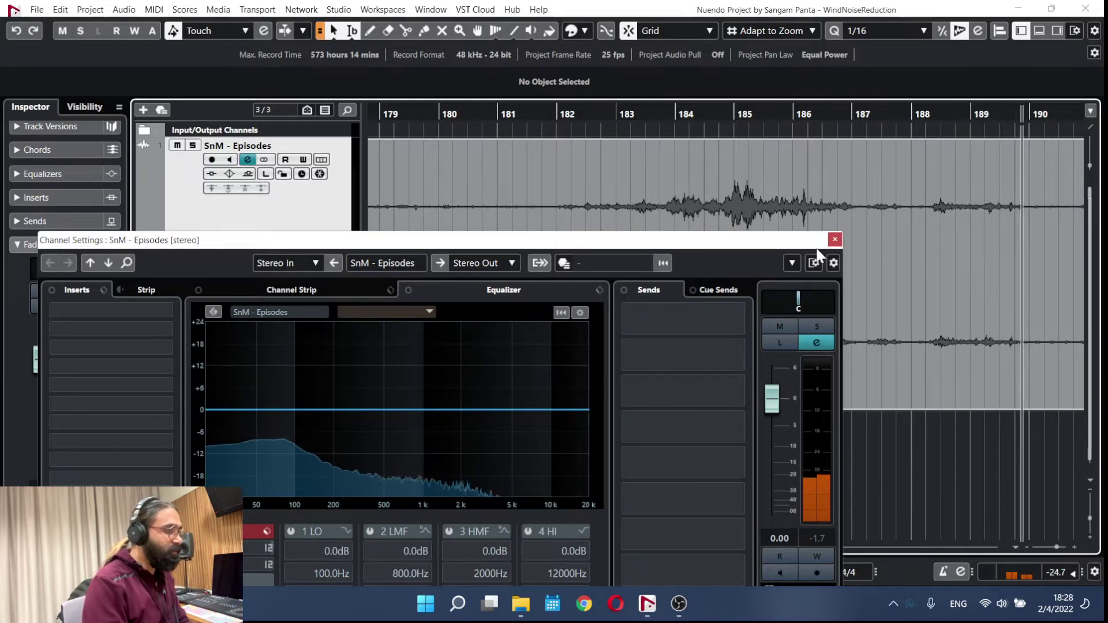
click(835, 238)
- Audition the wind noise from bars 198 and 203
scroll(634, 279, down, 3)
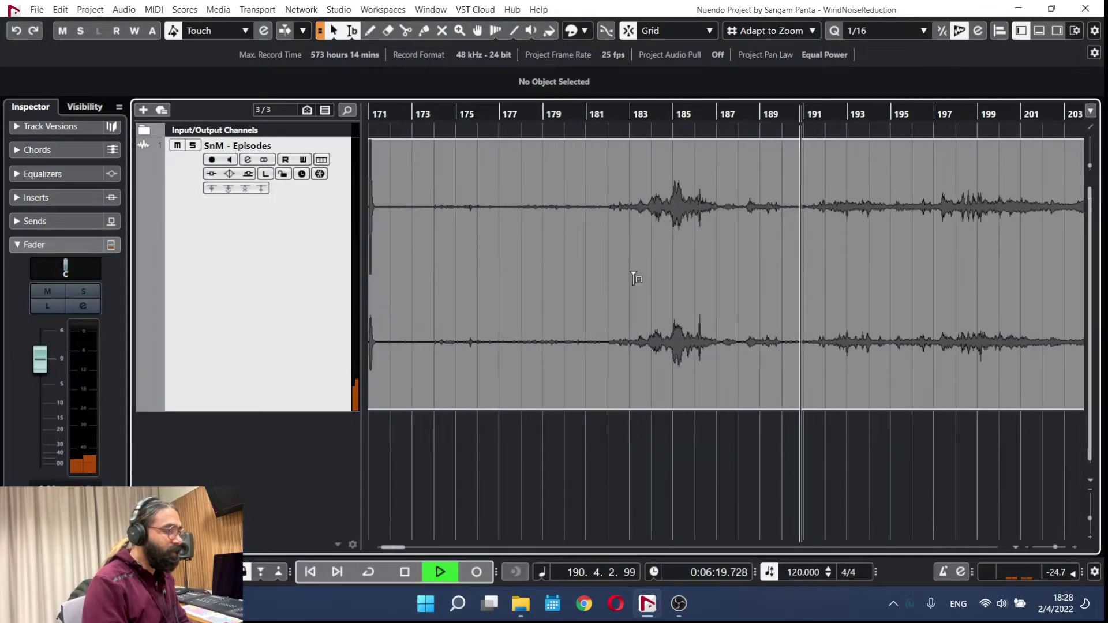
key(space)
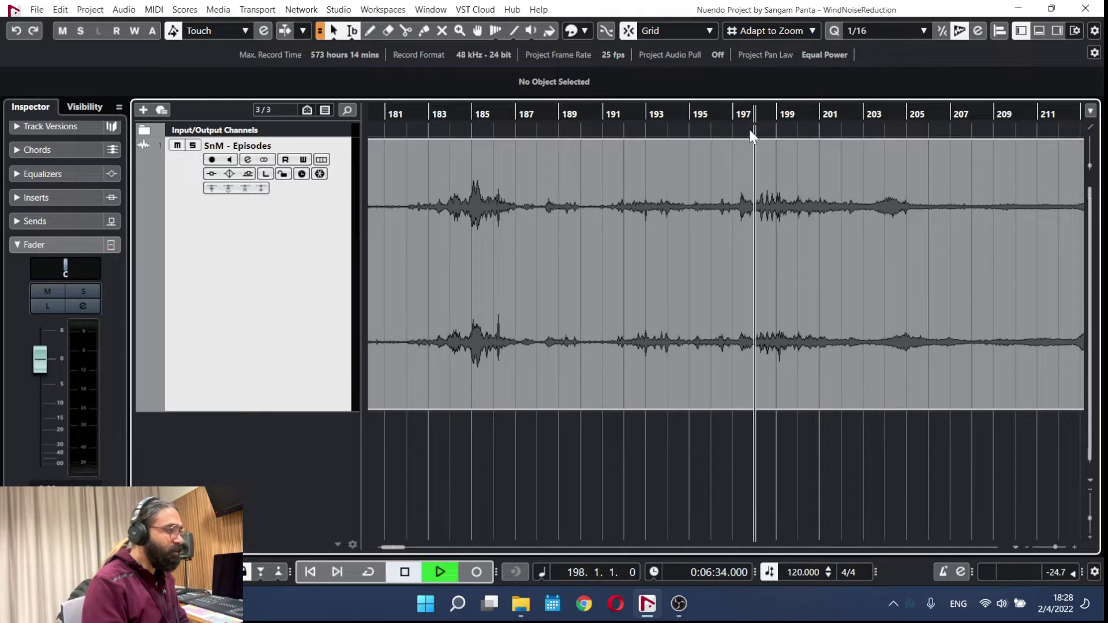
click(873, 118)
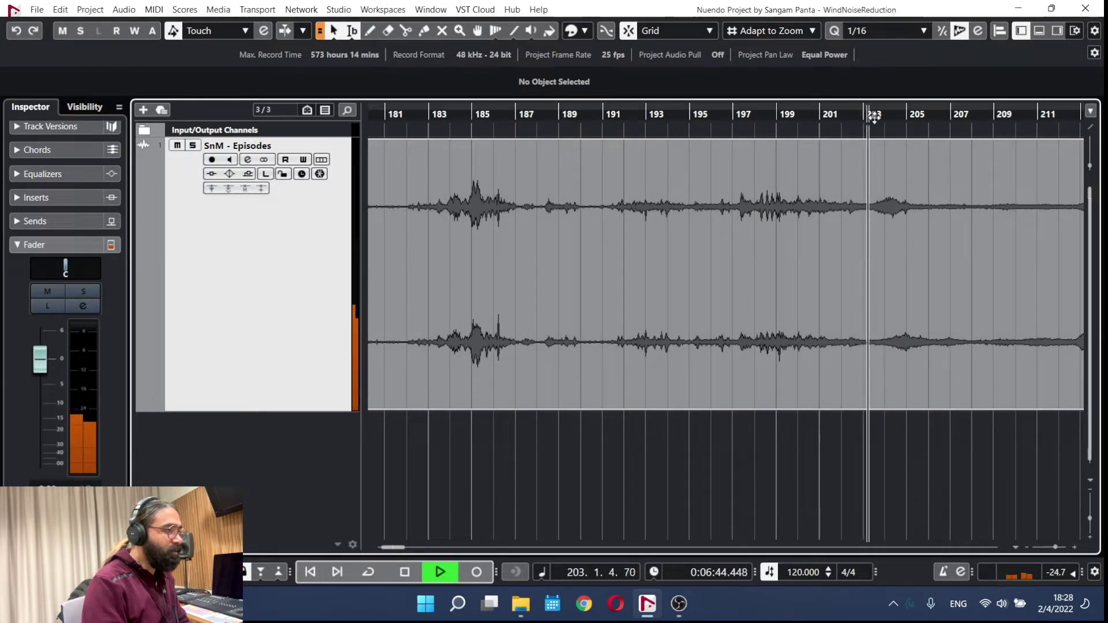
drag(887, 237, 539, 250)
key(space)
- Audition the wind noise from bars 214 and 226
click(748, 120)
key(space)
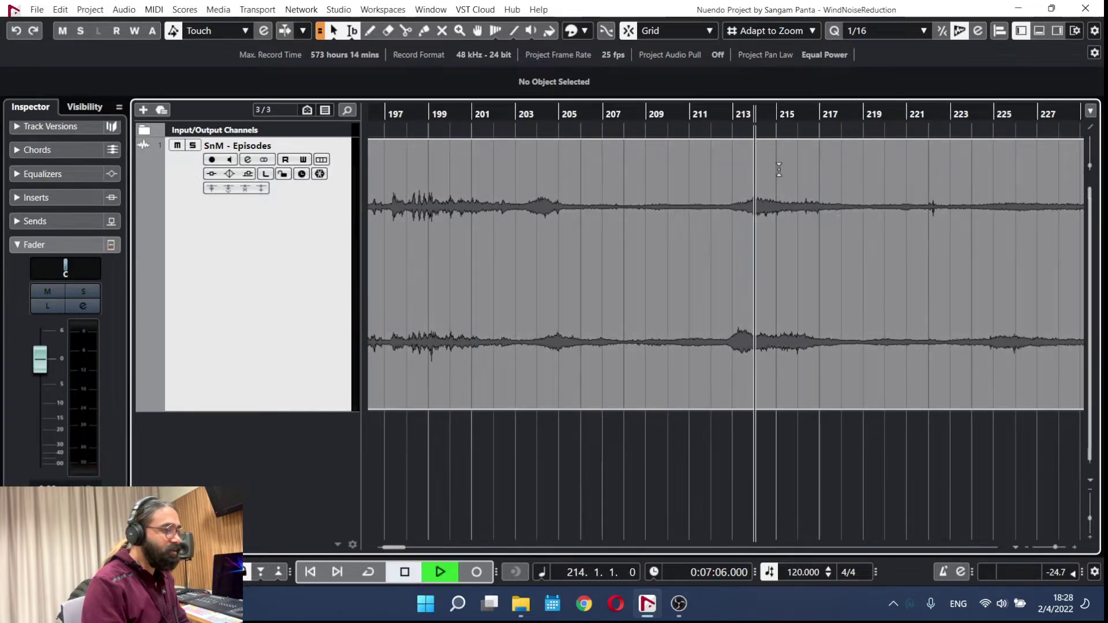
scroll(727, 243, right, 4)
key(space)
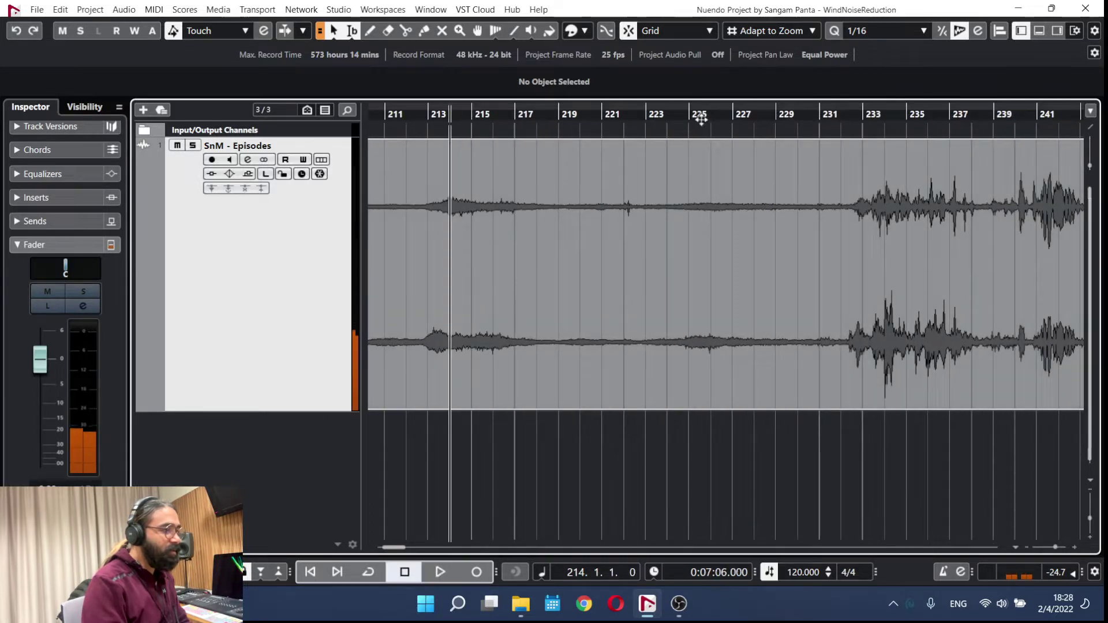
click(703, 120)
key(space)
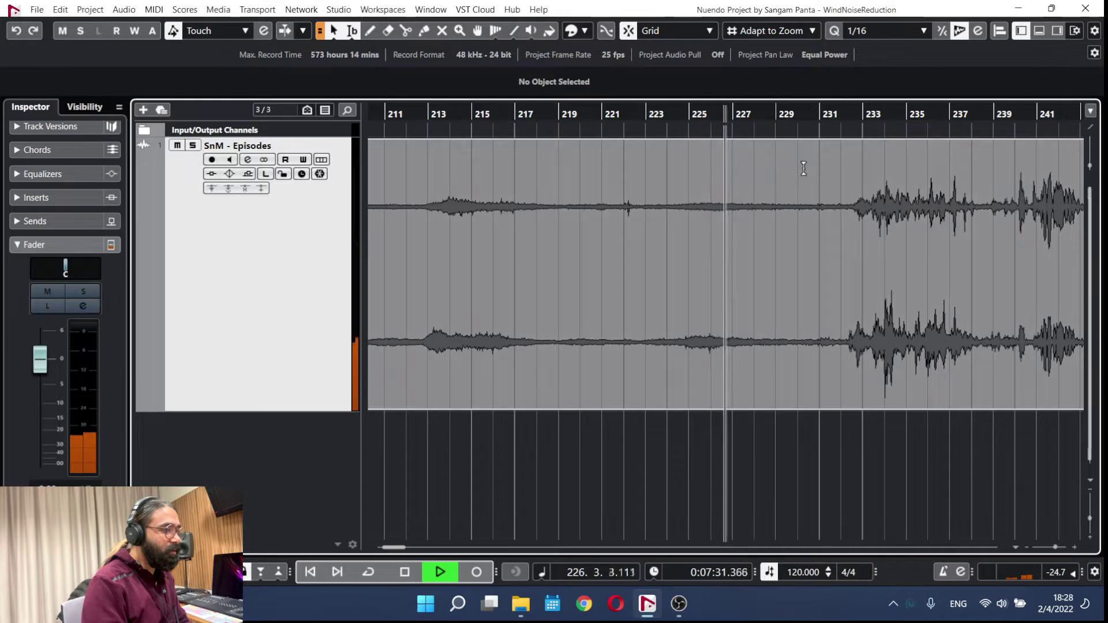
key(space)
- Return to the end of the speech section and audition the audio from bar 159
drag(779, 239, 863, 348)
scroll(683, 271, down, 3)
scroll(683, 271, down, 2)
scroll(821, 282, up, 5)
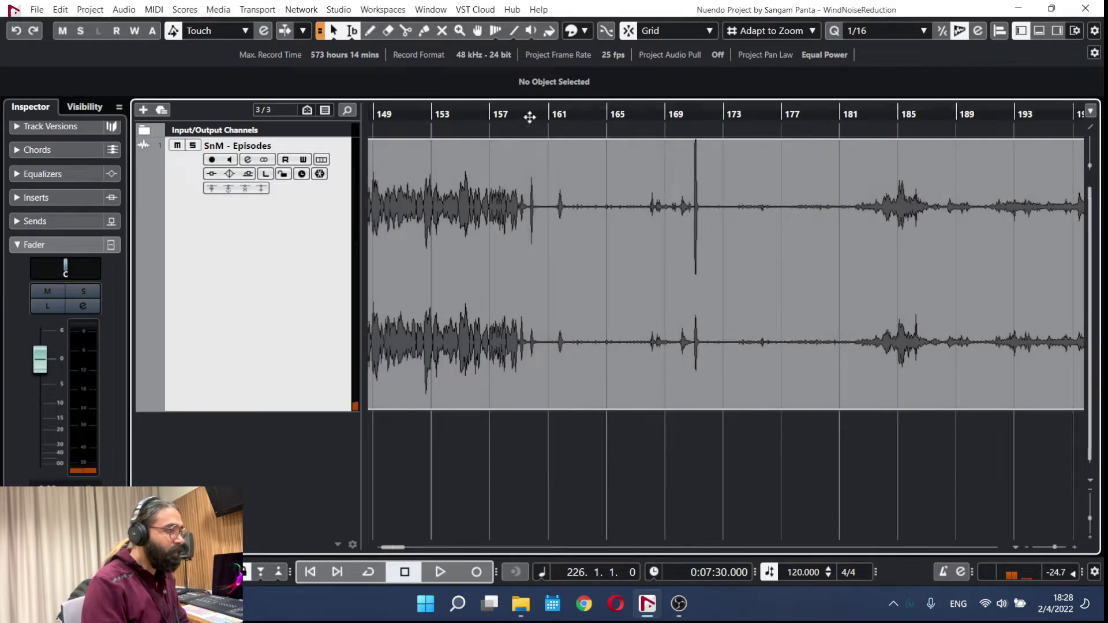
scroll(534, 214, up, 4)
key(space)
click(443, 122)
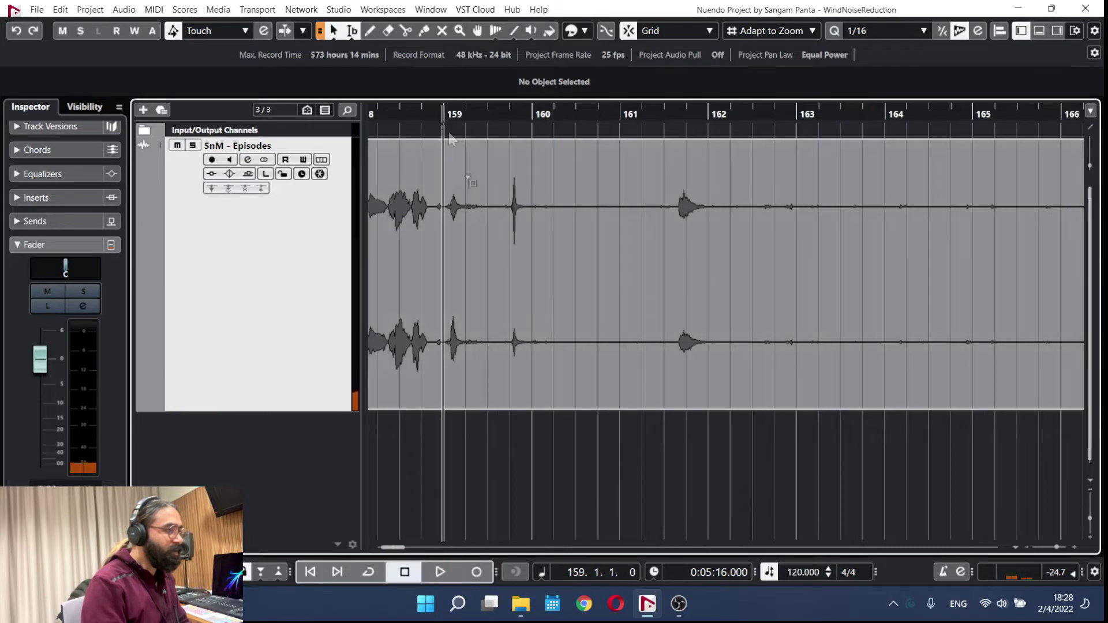
scroll(463, 196, up, 2)
key(space)
key(space)
- Audition the last spoken words from 158.3.4 repeatedly to locate the split point before bar 159
key(h)
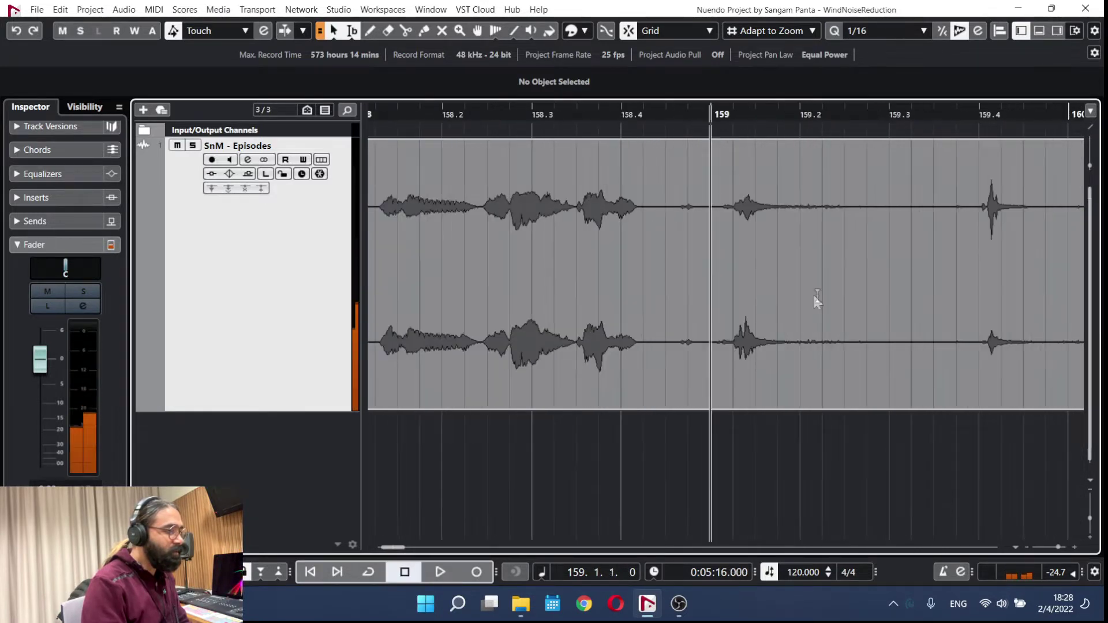
click(606, 137)
key(h)
key(space)
key(space)
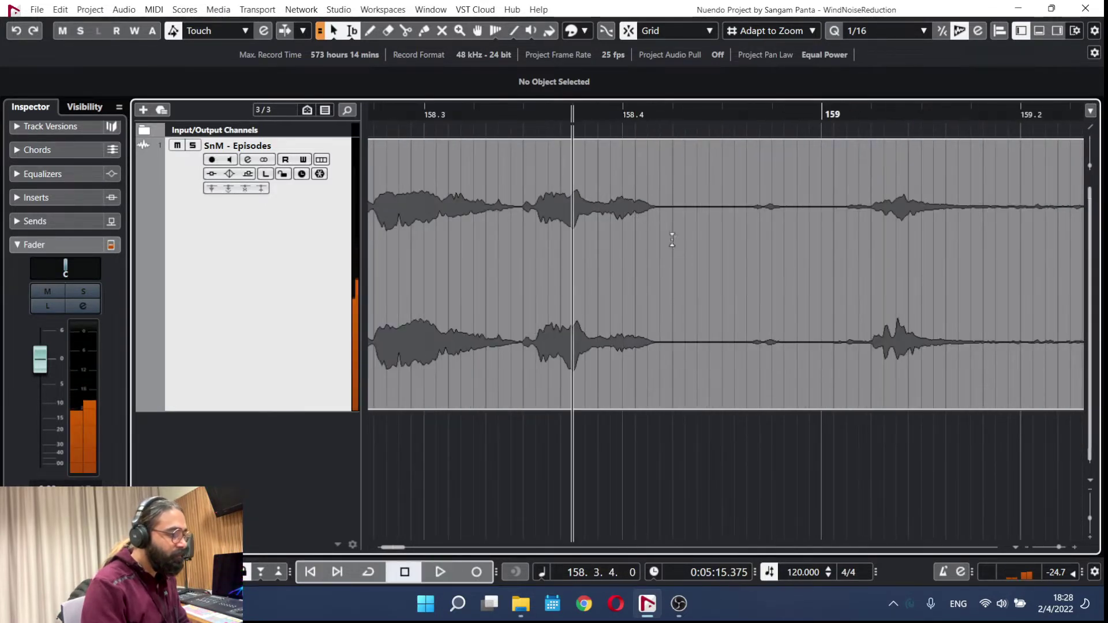
key(space)
key(space)
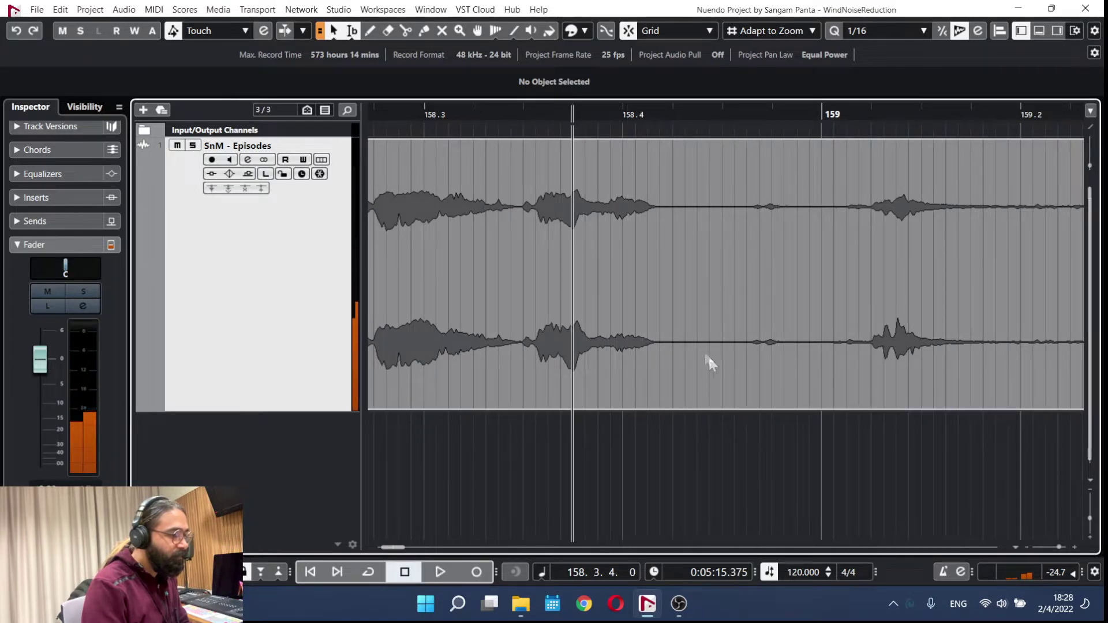
key(space)
key(space)
- Split the SnM - Episodes clip at 158.4.3 and move its second part to a new track named Shure MV88
alt+click(722, 390)
scroll(701, 311, down, 2)
drag(759, 369, 761, 423)
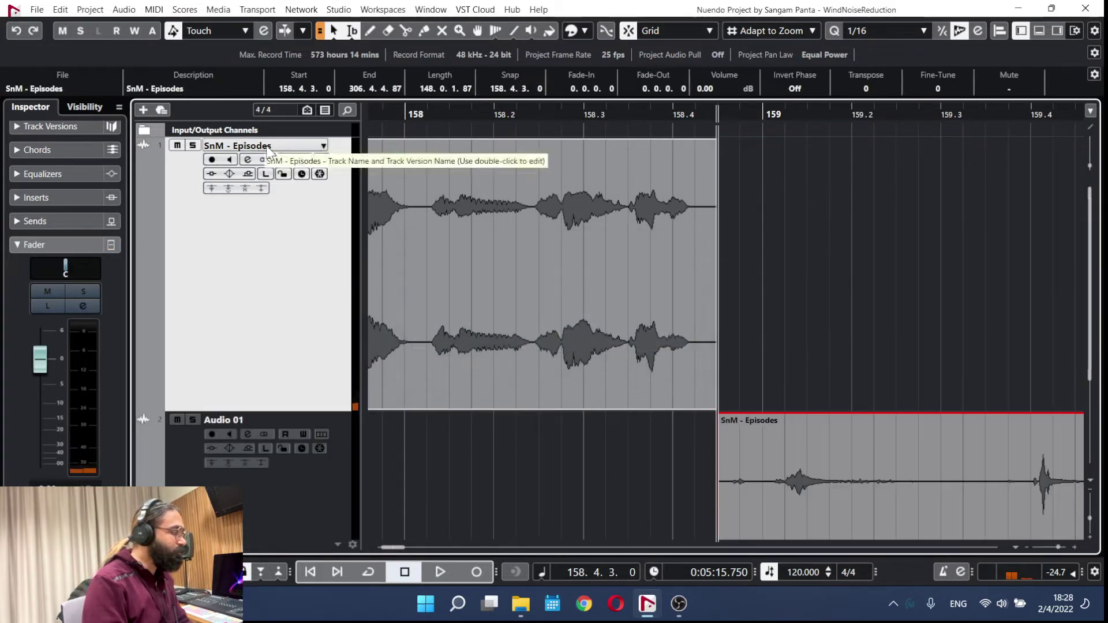
double_click(265, 414)
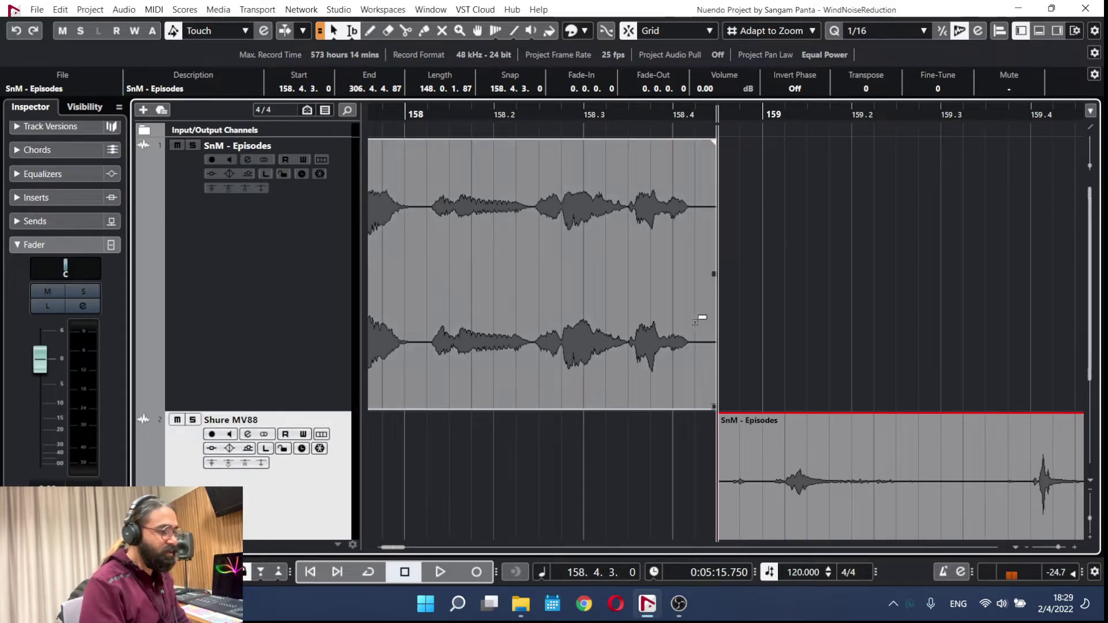
- Reduce the heights of the SnM - Episodes and Shure MV88 tracks, keeping the Shure MV88 track taller
scroll(685, 296, down, 8)
click(256, 367)
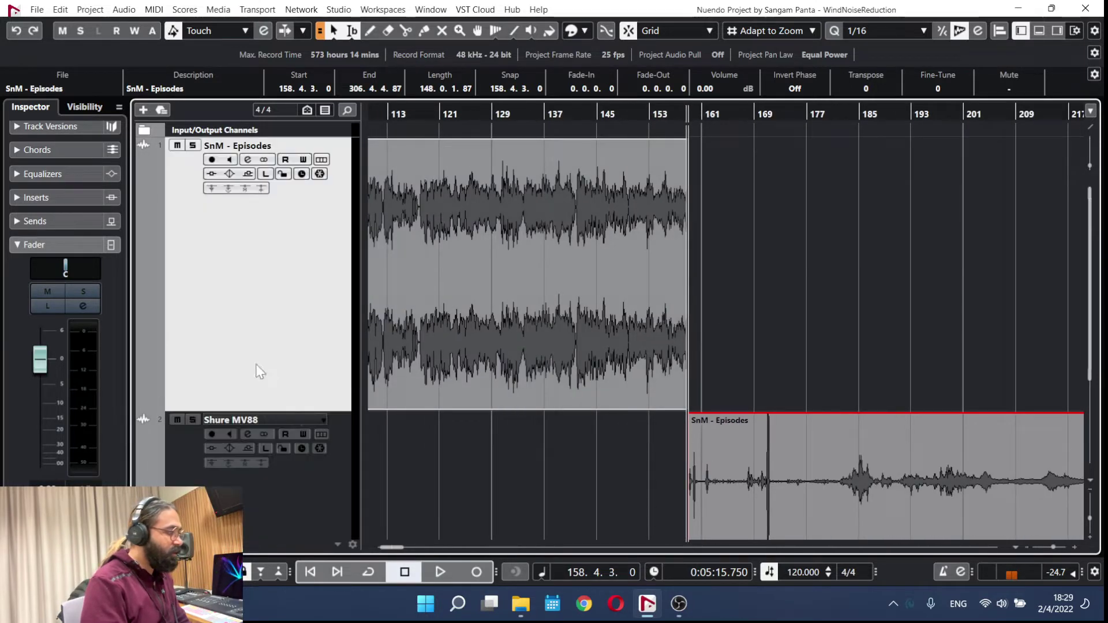
drag(297, 412, 303, 181)
click(325, 438)
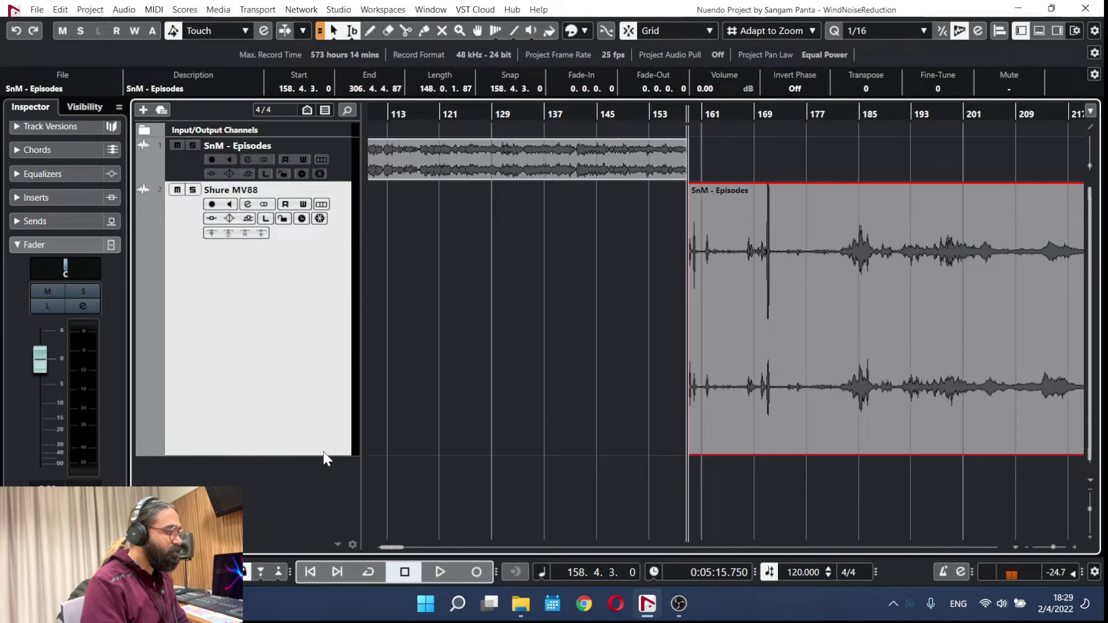
drag(325, 456, 327, 326)
- Audition the Shure MV88 track's clip from about bar 231, where the quiet stretch leads into louder audio
scroll(665, 275, right, 2)
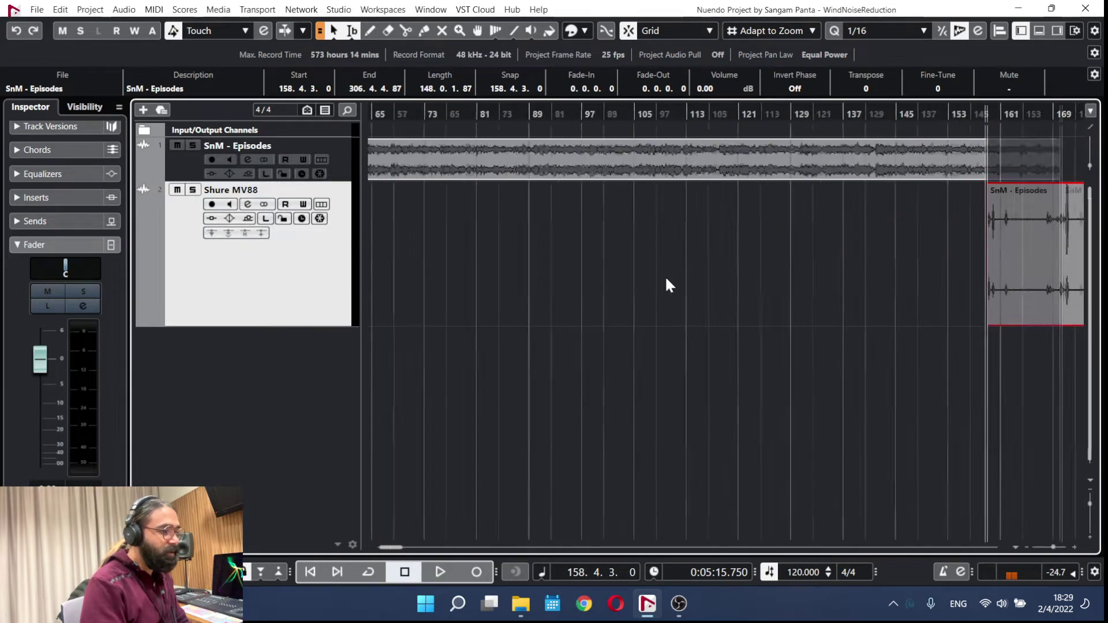
scroll(666, 278, right, 8)
drag(604, 115, 556, 247)
key(space)
scroll(662, 247, up, 2)
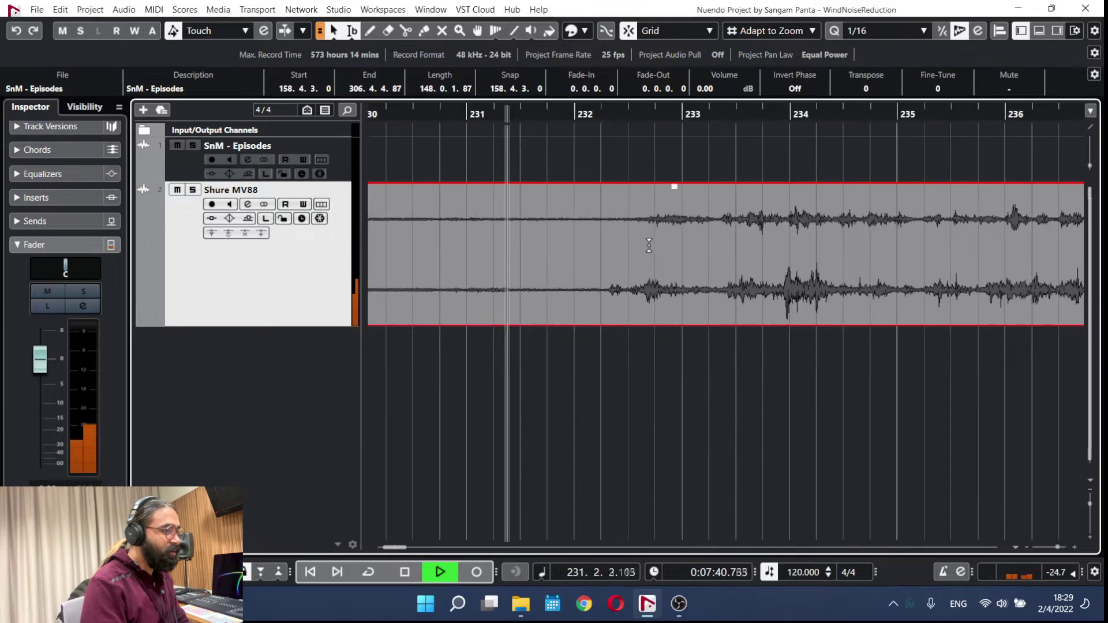
scroll(643, 215, down, 4)
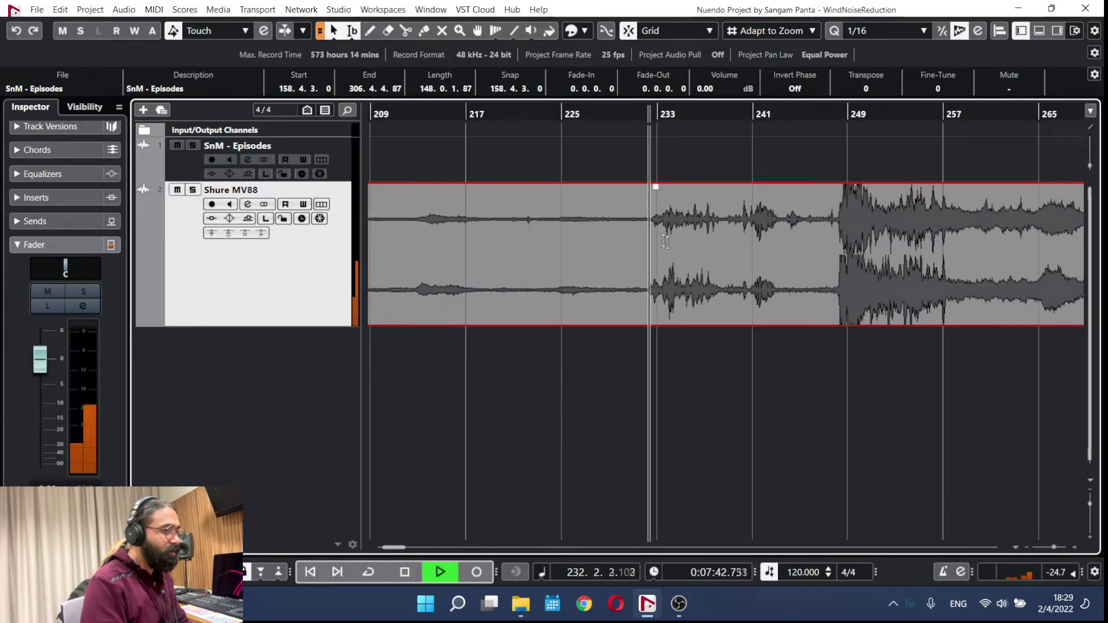
scroll(955, 289, down, 3)
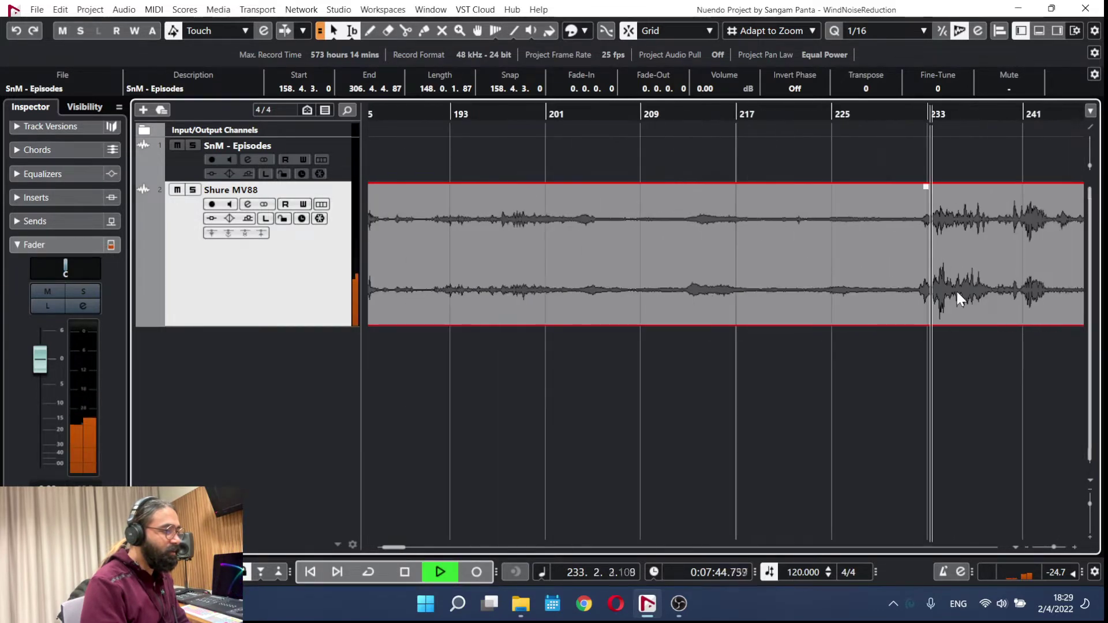
scroll(780, 265, right, 4)
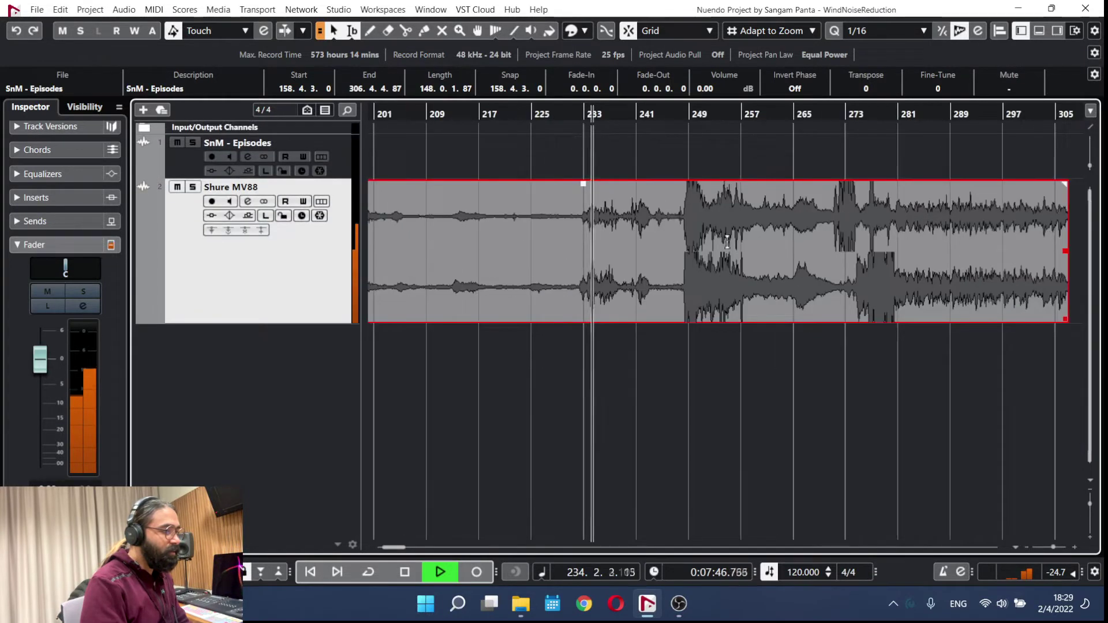
scroll(807, 280, left, 2)
- Audition earlier parts of the Shure MV88 track's clip around bars 222, 213 and 182
click(585, 117)
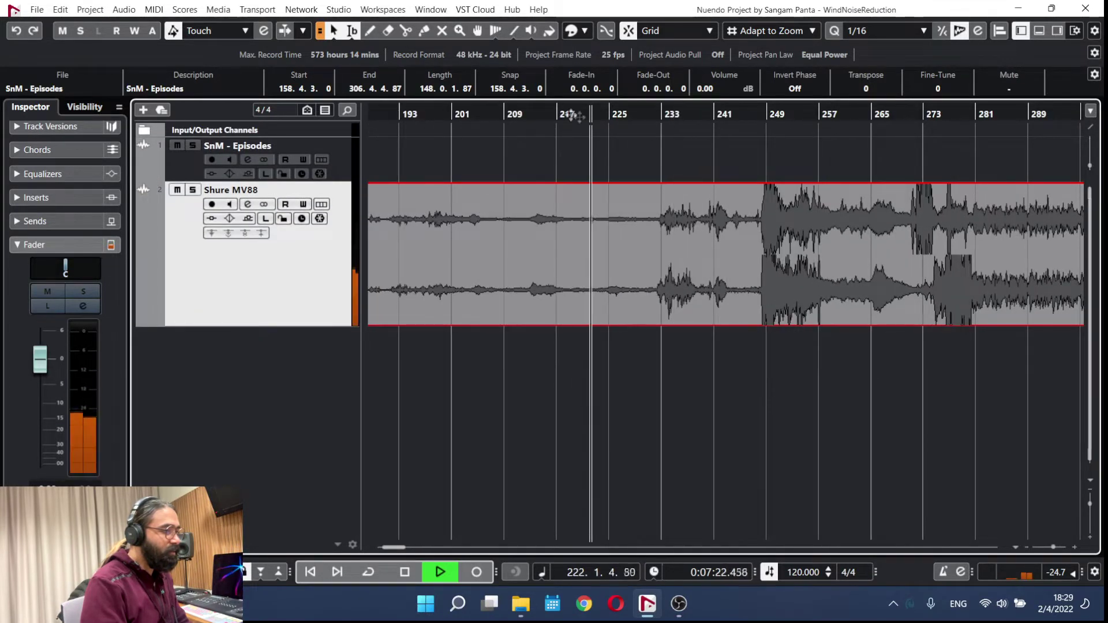
click(530, 121)
scroll(575, 252, left, 5)
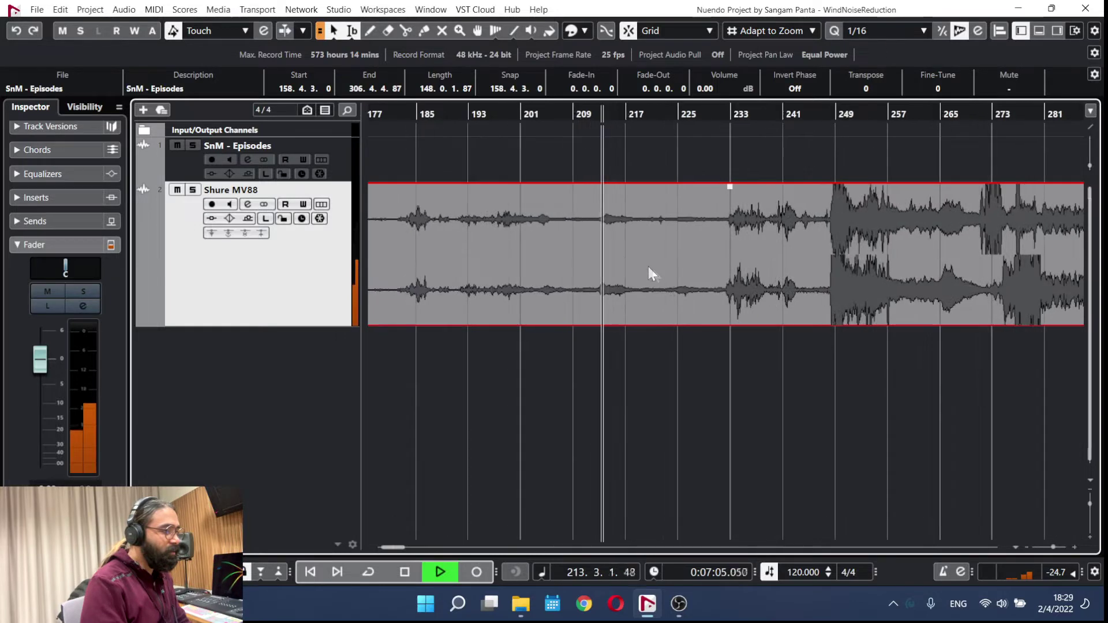
click(618, 115)
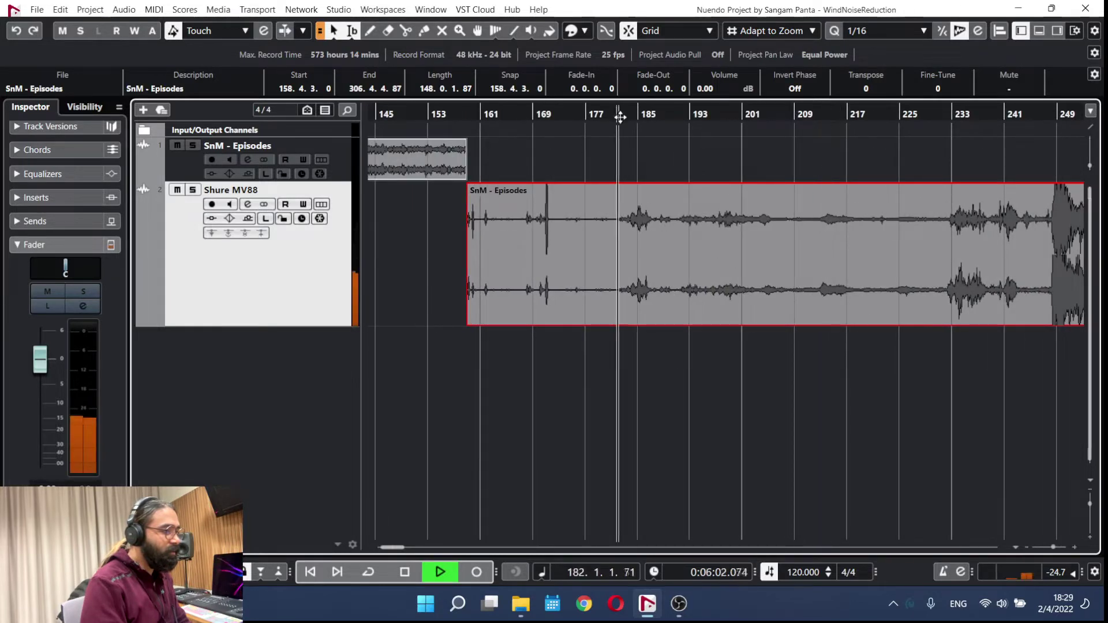
scroll(636, 235, up, 6)
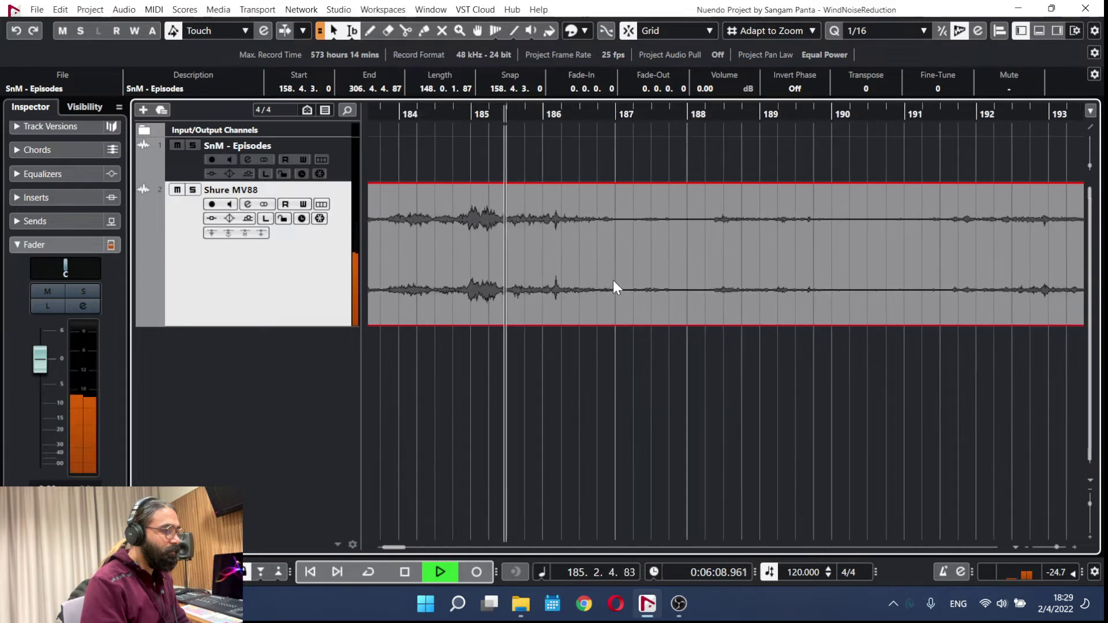
- Spot-check the quiet stretch of the Shure MV88 track's clip near bars 205, 214 and 222
scroll(768, 270, right, 8)
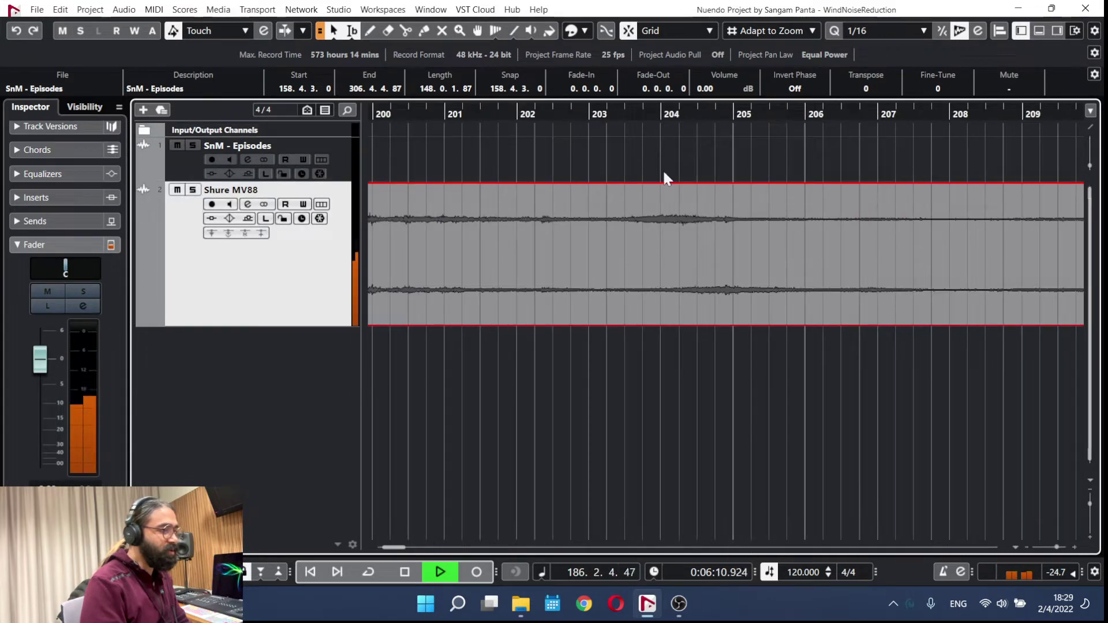
click(721, 114)
scroll(867, 291, right, 4)
click(856, 115)
scroll(471, 272, right, 7)
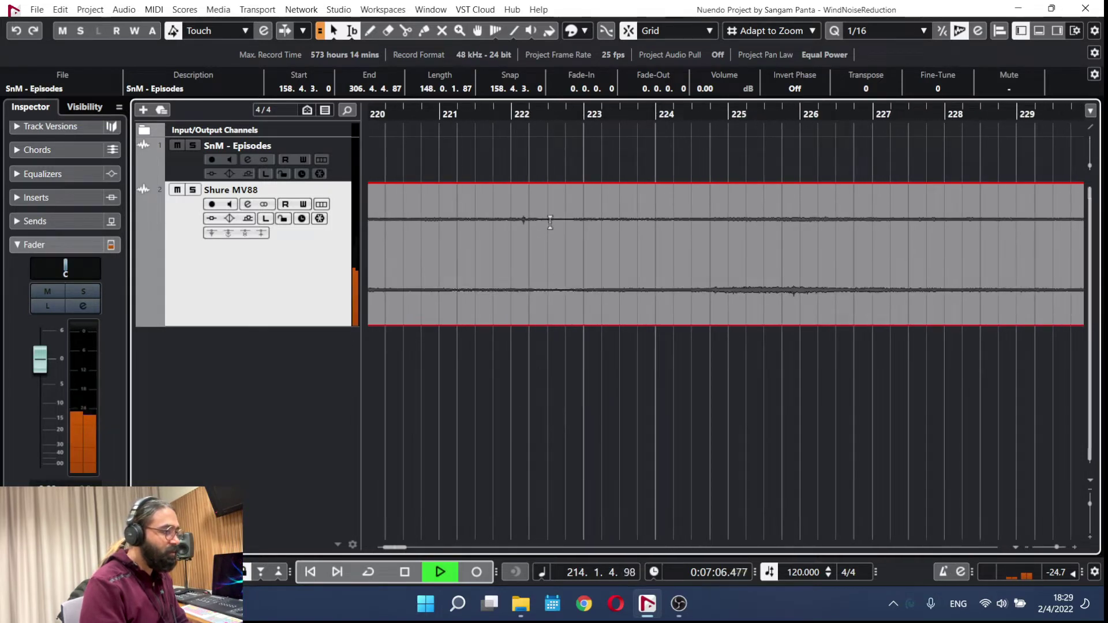
click(496, 115)
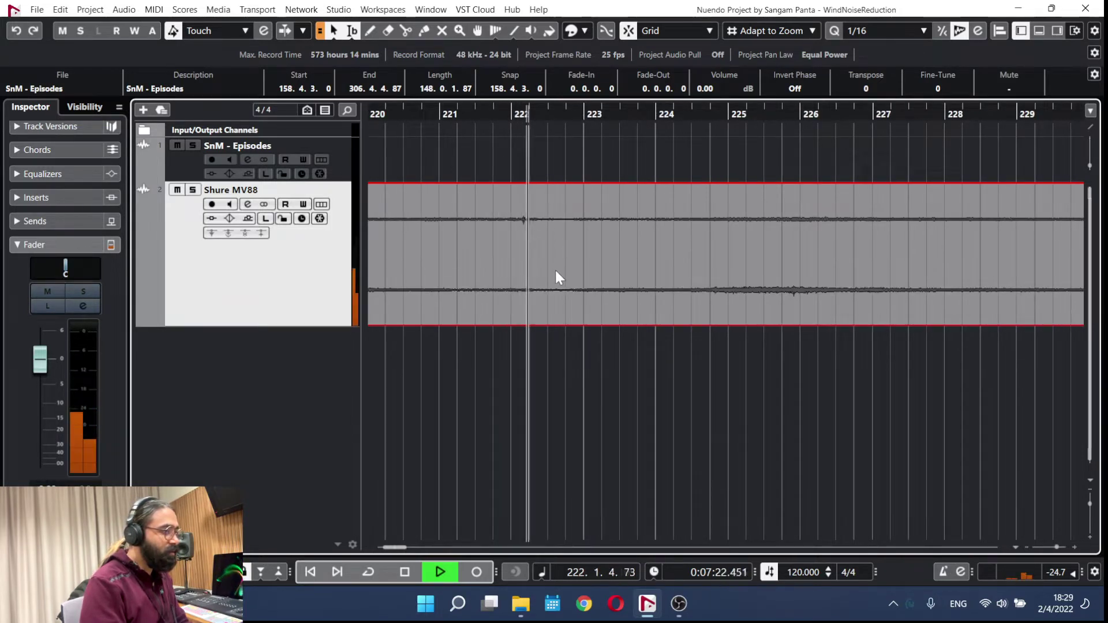
- Audition the Shure MV88 track's clip from 230.3.1 repeatedly to locate the split point before bar 231
scroll(469, 273, right, 7)
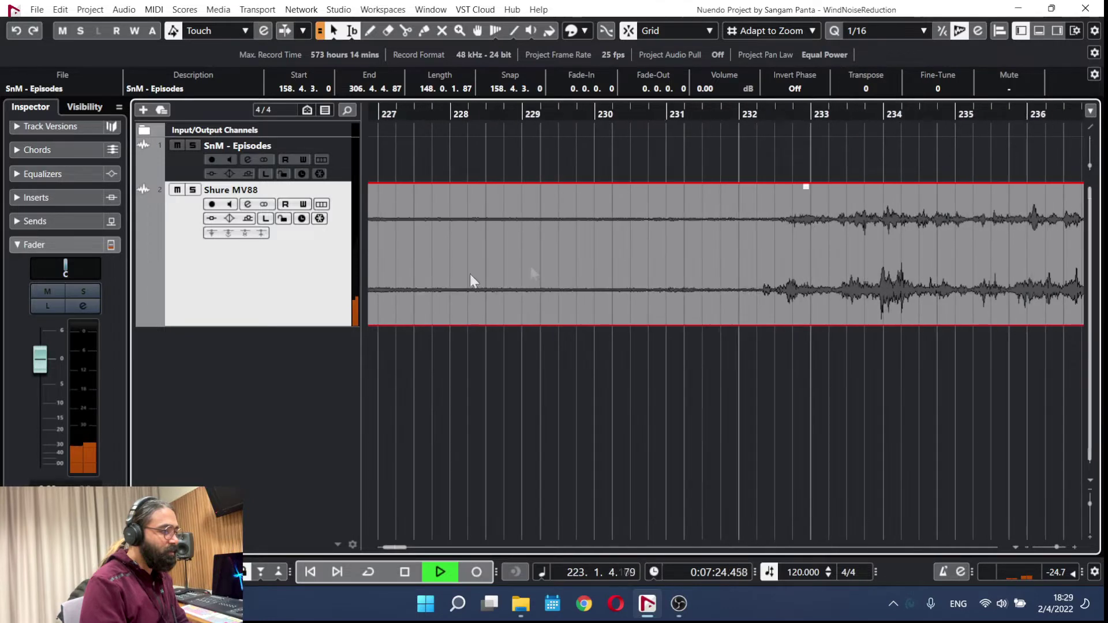
click(633, 115)
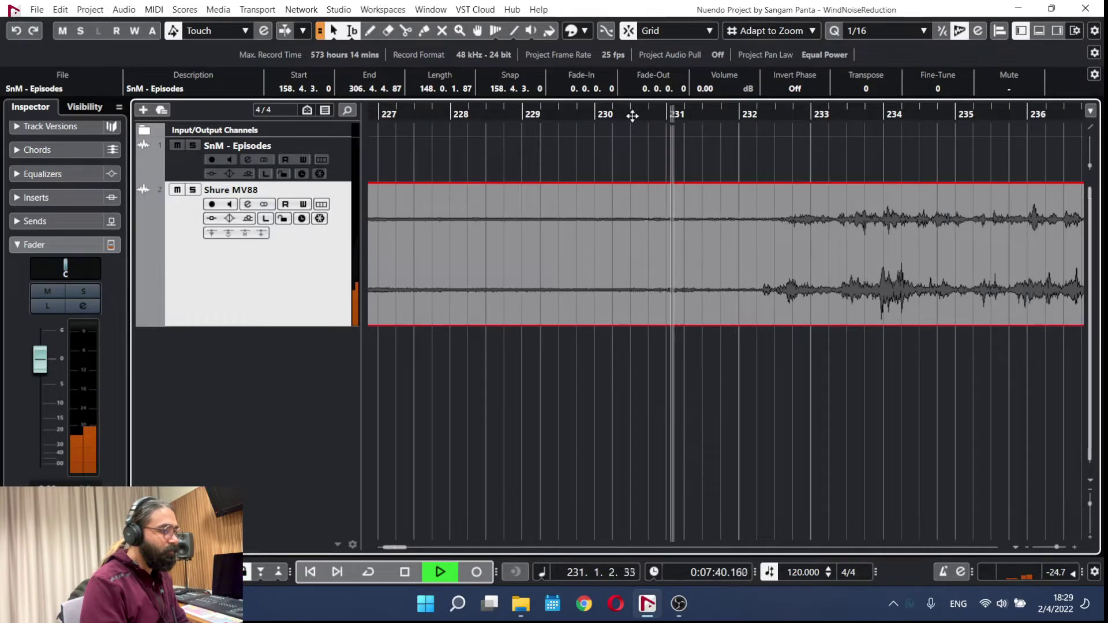
key(space)
key(space)
click(629, 115)
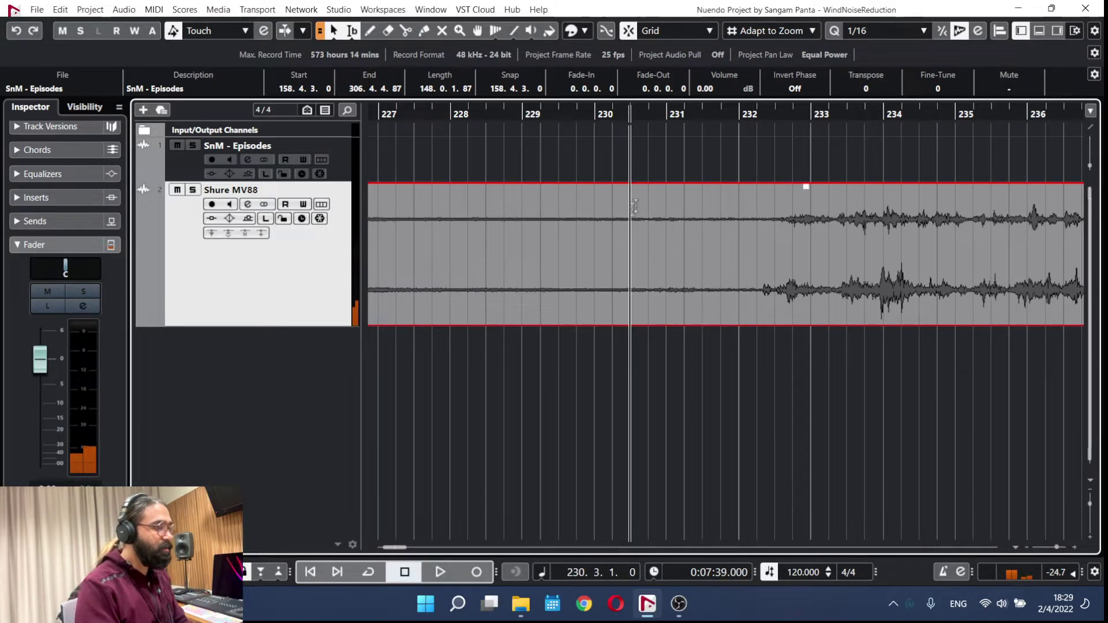
key(h)
key(space)
key(space)
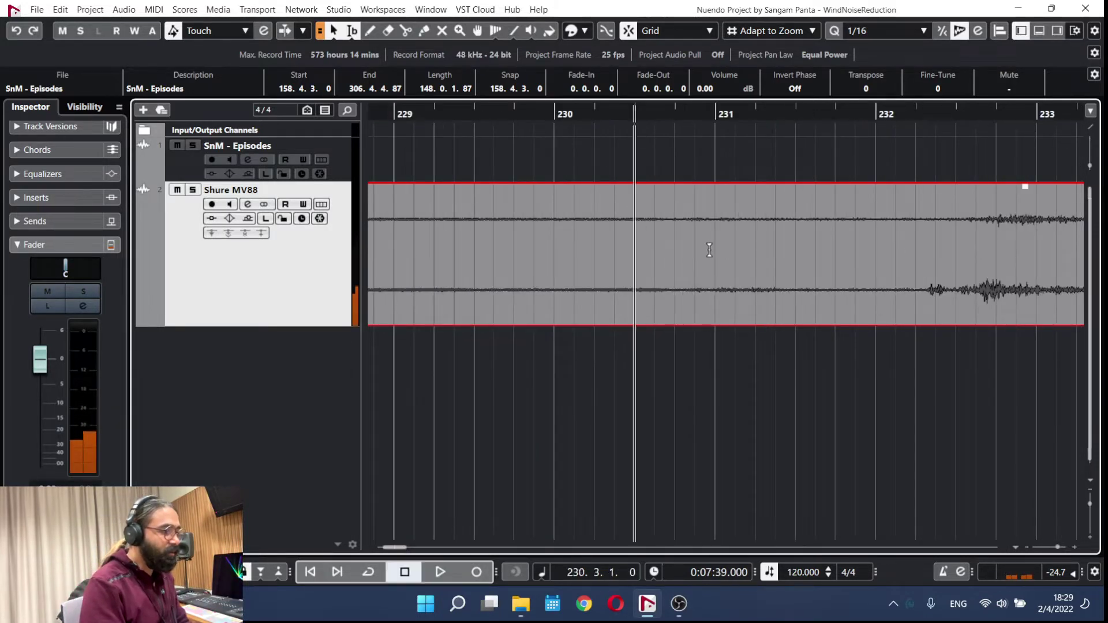
scroll(705, 242, up, 3)
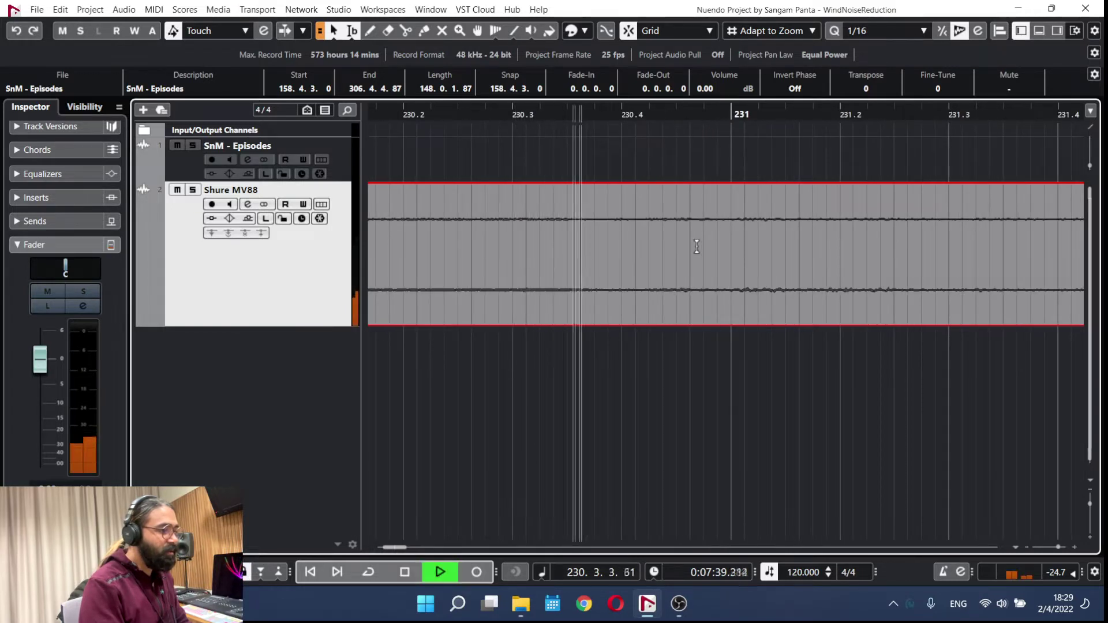
key(space)
- Split the Shure MV88 track's clip at 230.4.3.60 and move its second part to a new track named AmbeoSmart
alt+click(694, 300)
drag(723, 307, 726, 340)
double_click(225, 335)
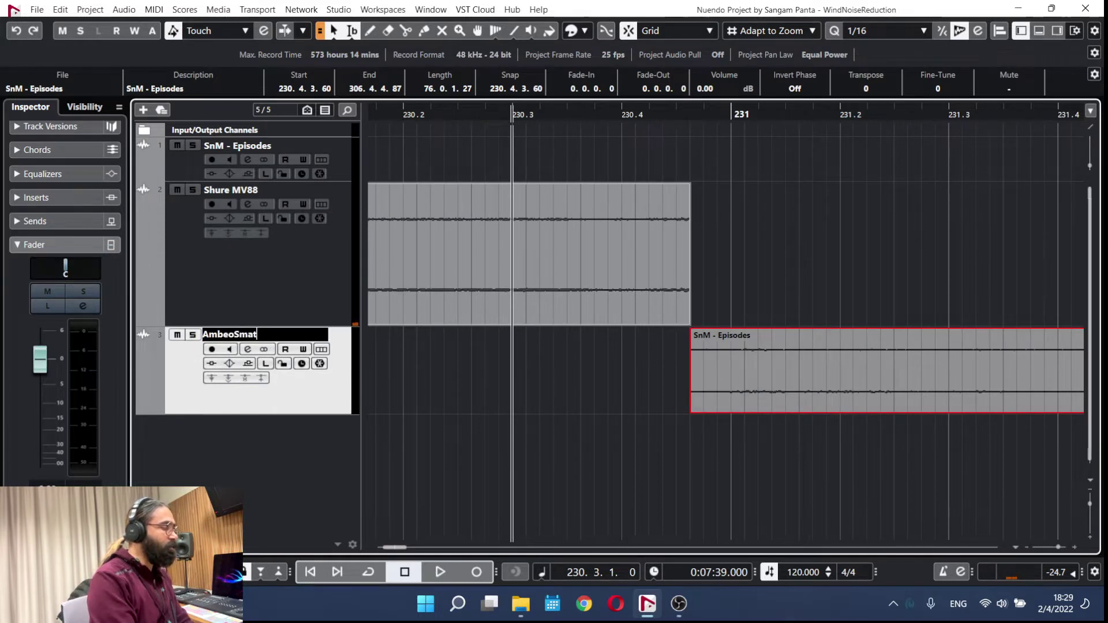
- Reduce the Shure MV88 track's height and make the AmbeoSmart track slightly taller
drag(317, 327, 304, 255)
drag(329, 343, 324, 357)
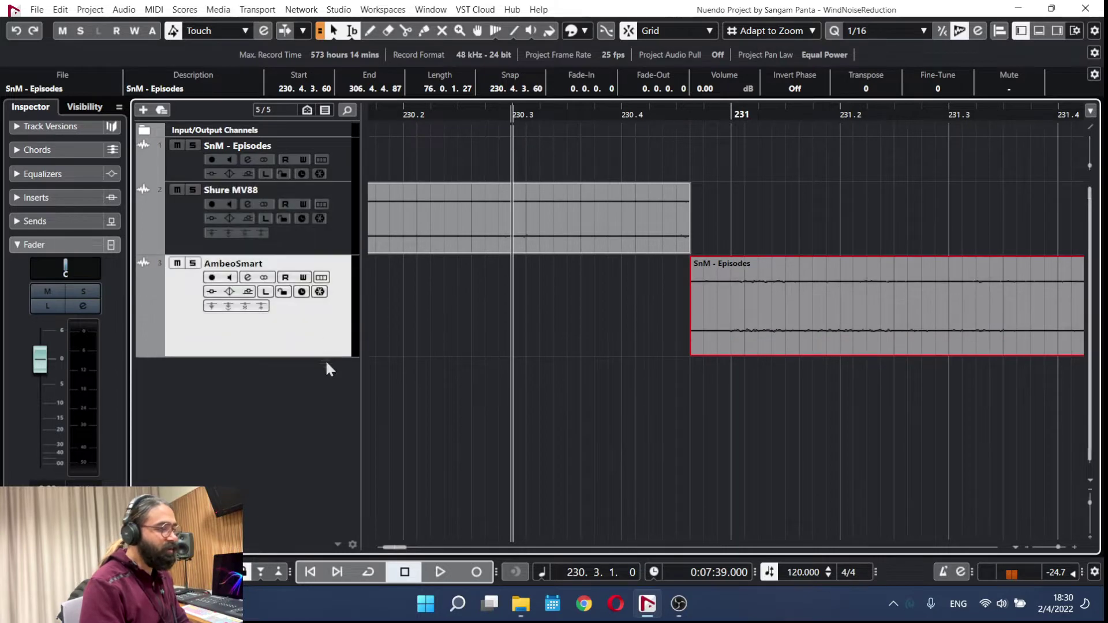
- Play across the split between the Shure MV88 and AmbeoSmart tracks, starting from 230.3.1 and from bar 229
scroll(566, 340, down, 5)
key(space)
scroll(702, 327, right, 1)
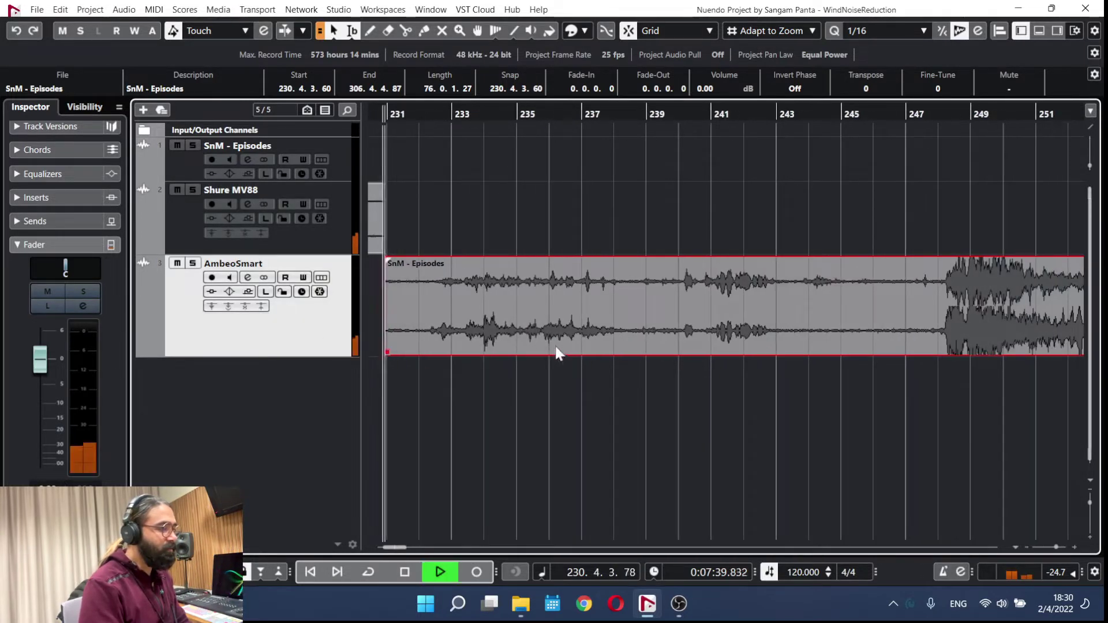
key(space)
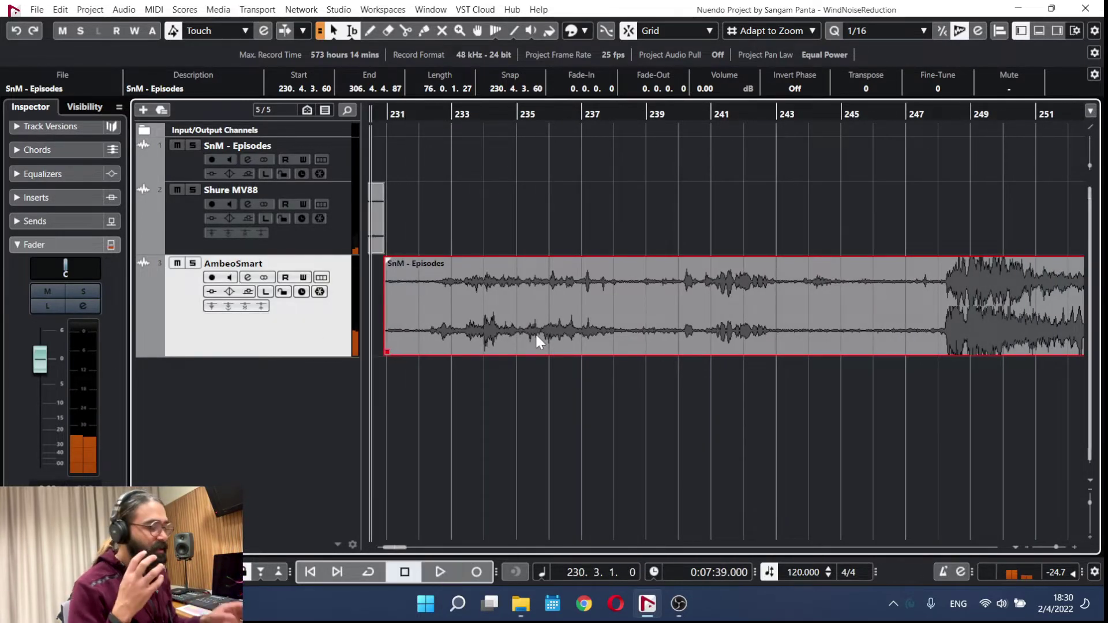
scroll(721, 353, left, 2)
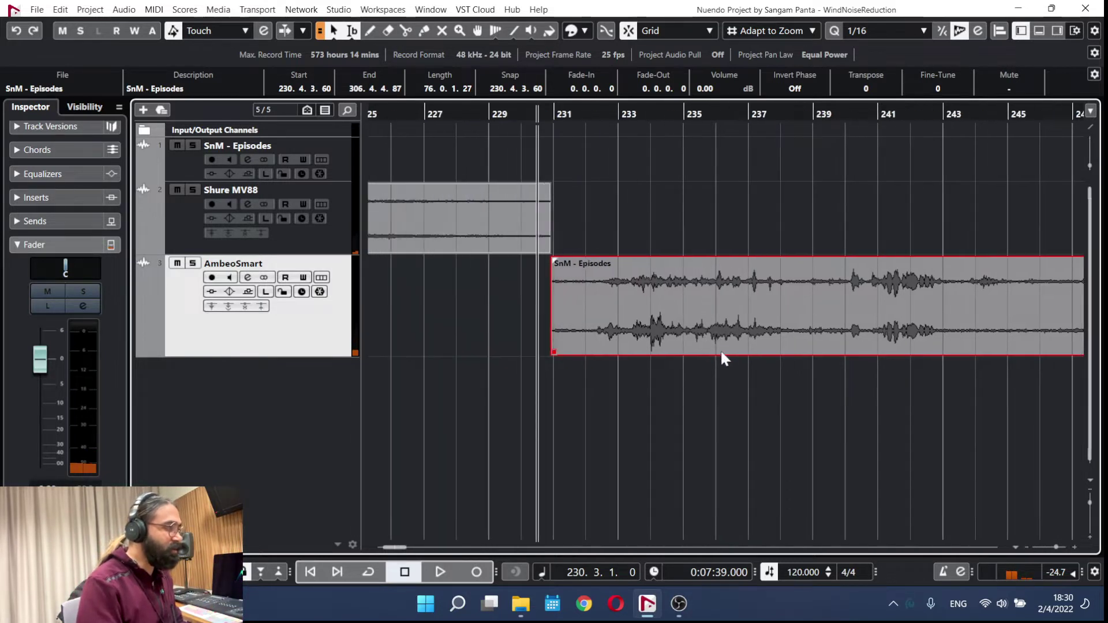
click(494, 114)
key(space)
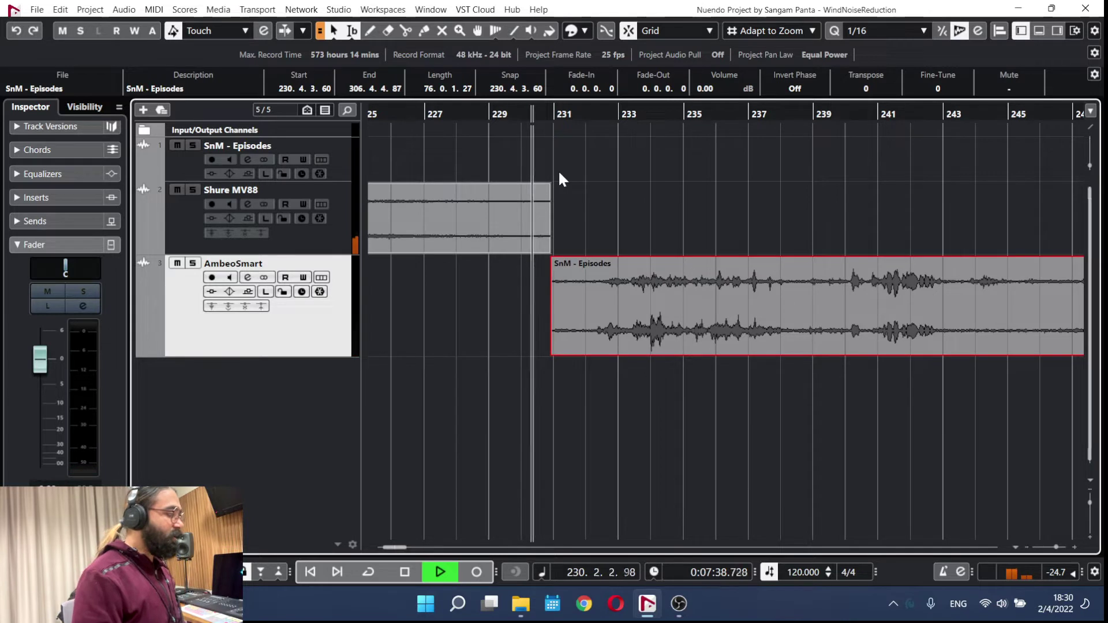
key(space)
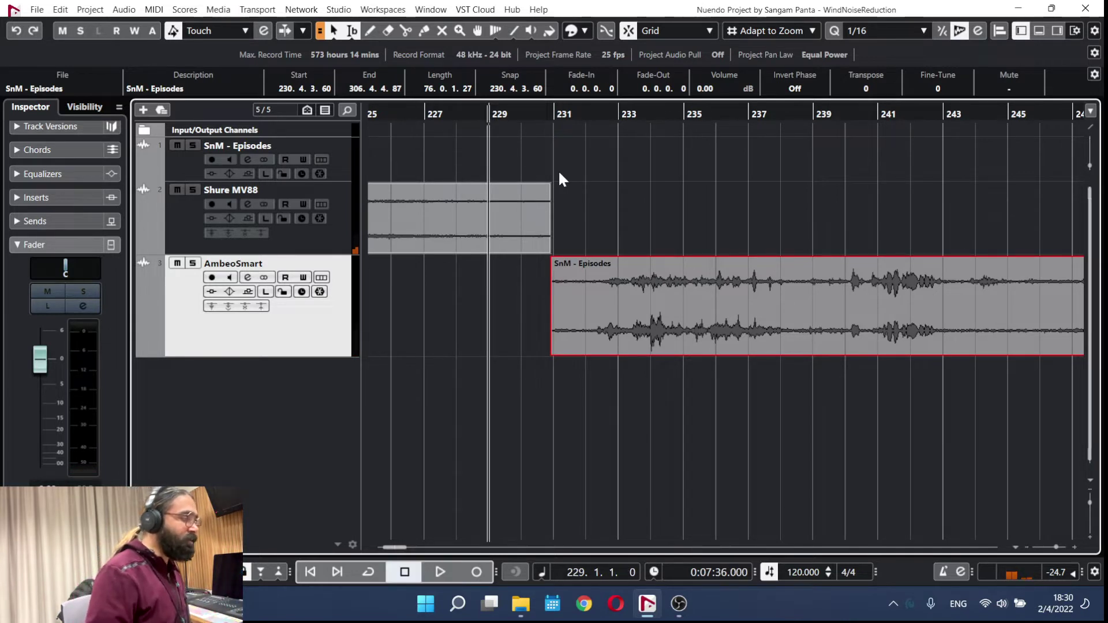
key(space)
- Audition the start of the AmbeoSmart track's clip from bar 232
click(588, 114)
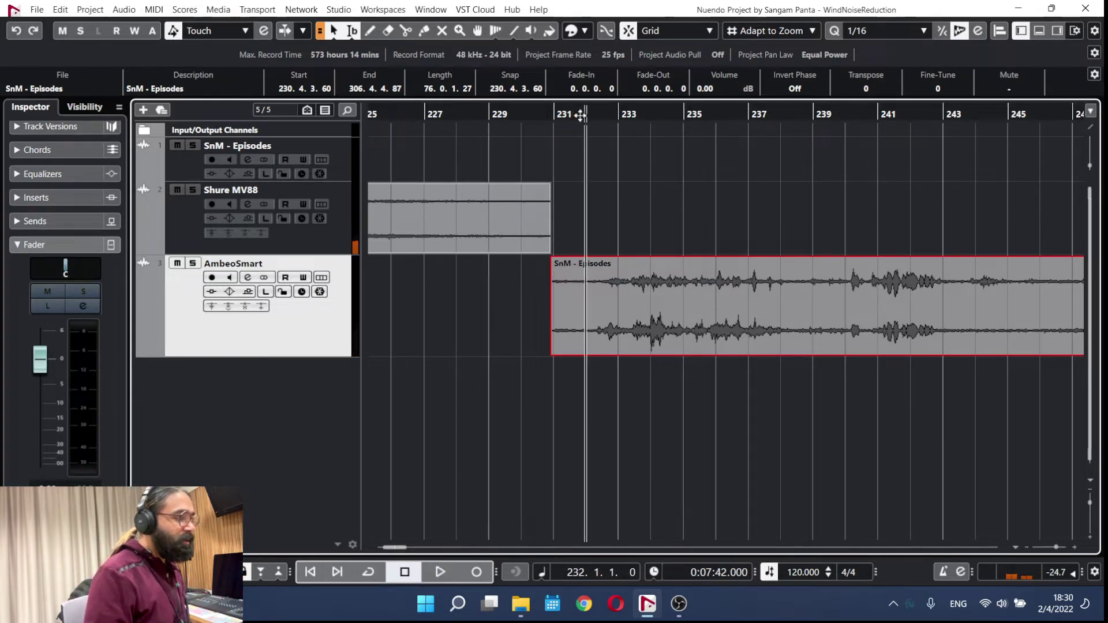
key(space)
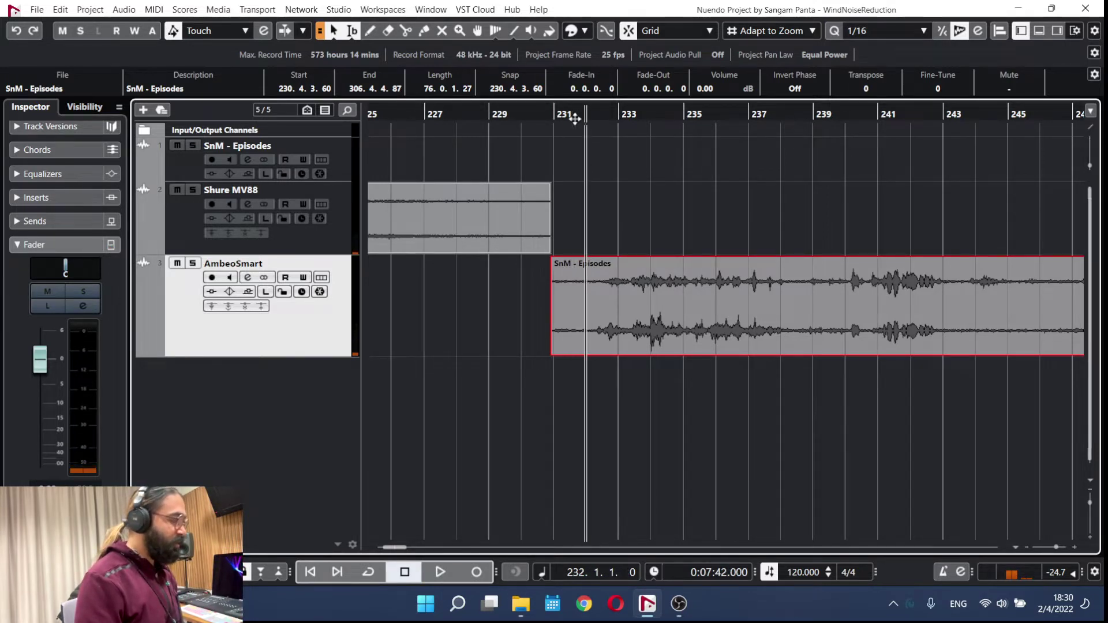
key(space)
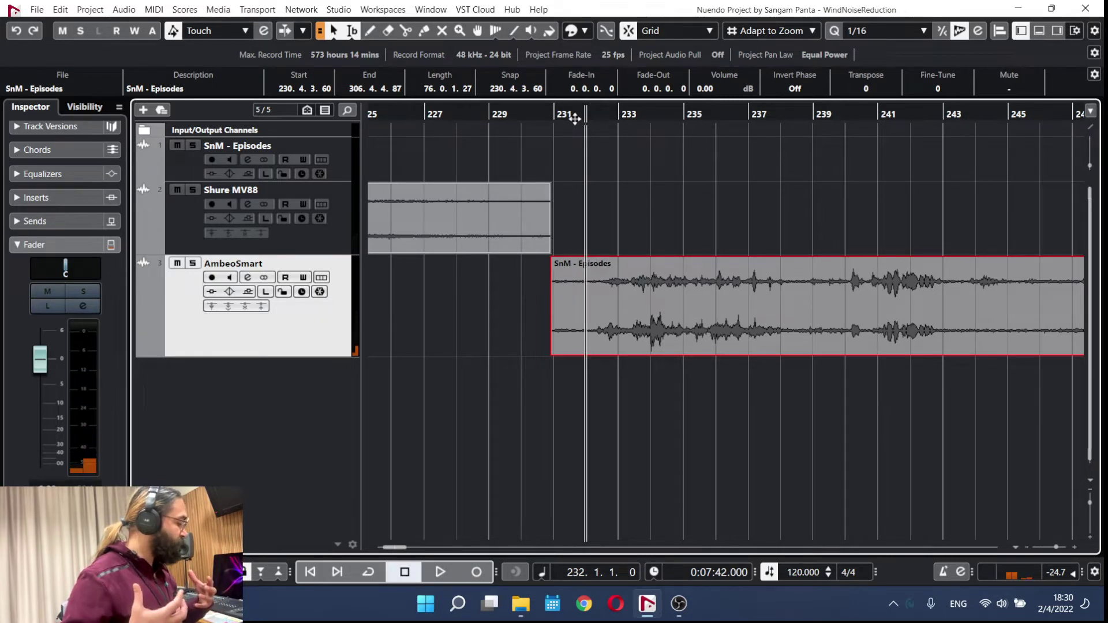
key(space)
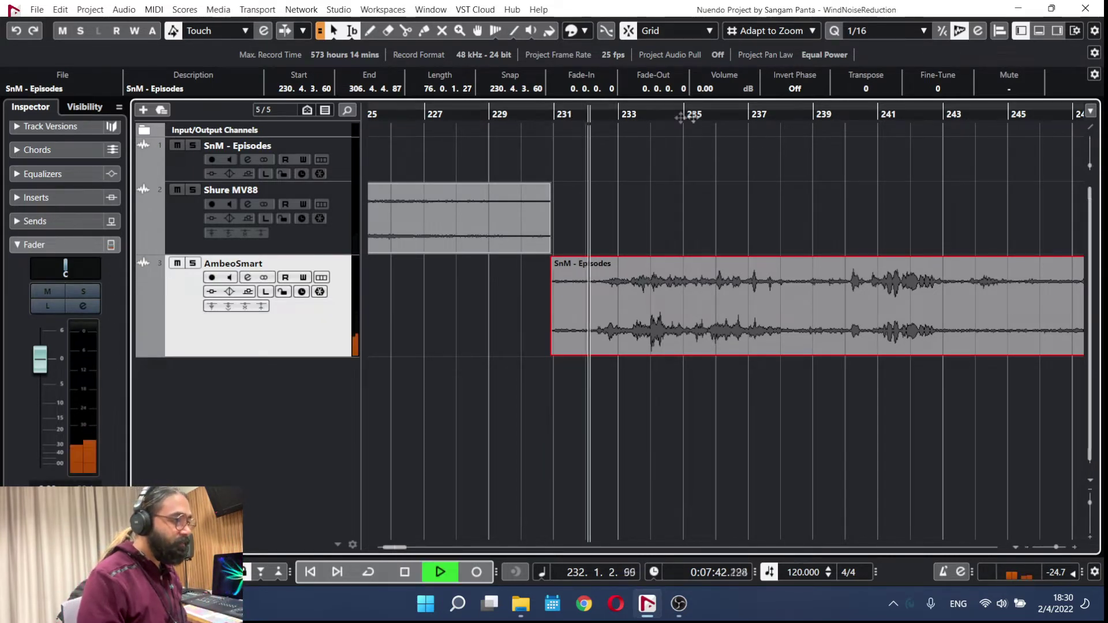
- Jump ahead on the AmbeoSmart track and audition the loud section from bar 250
scroll(766, 185, right, 5)
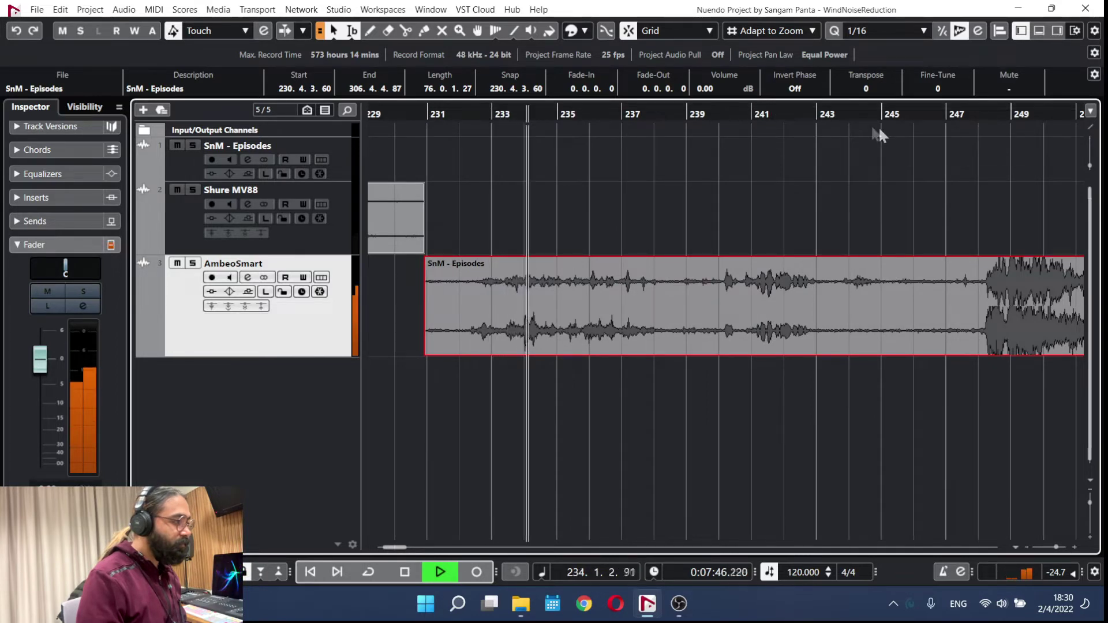
click(958, 115)
key(space)
click(606, 115)
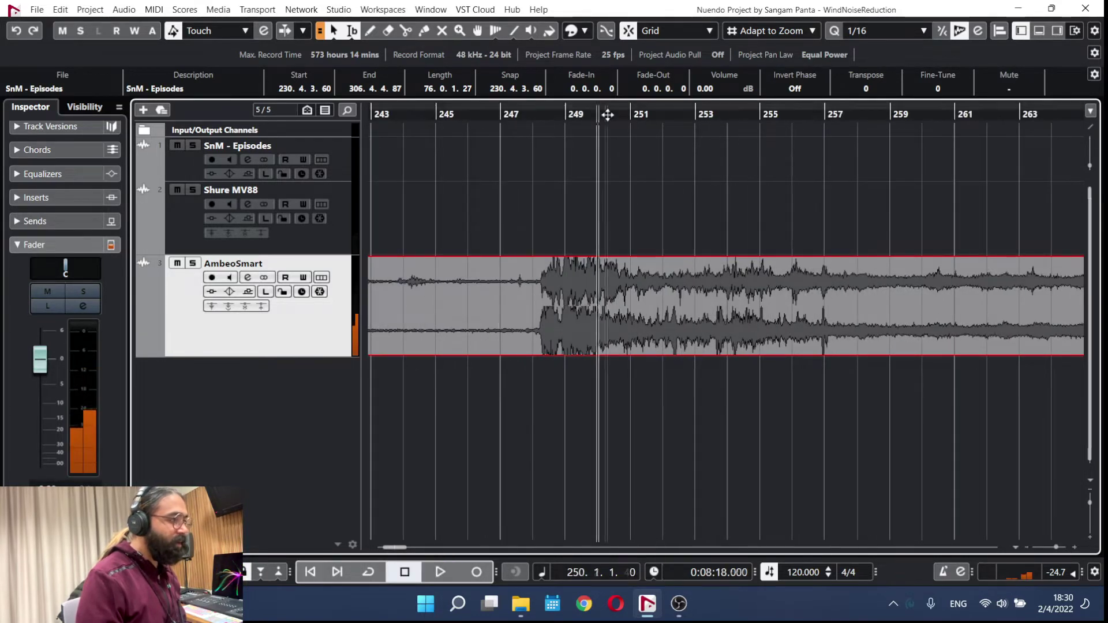
key(space)
key(space)
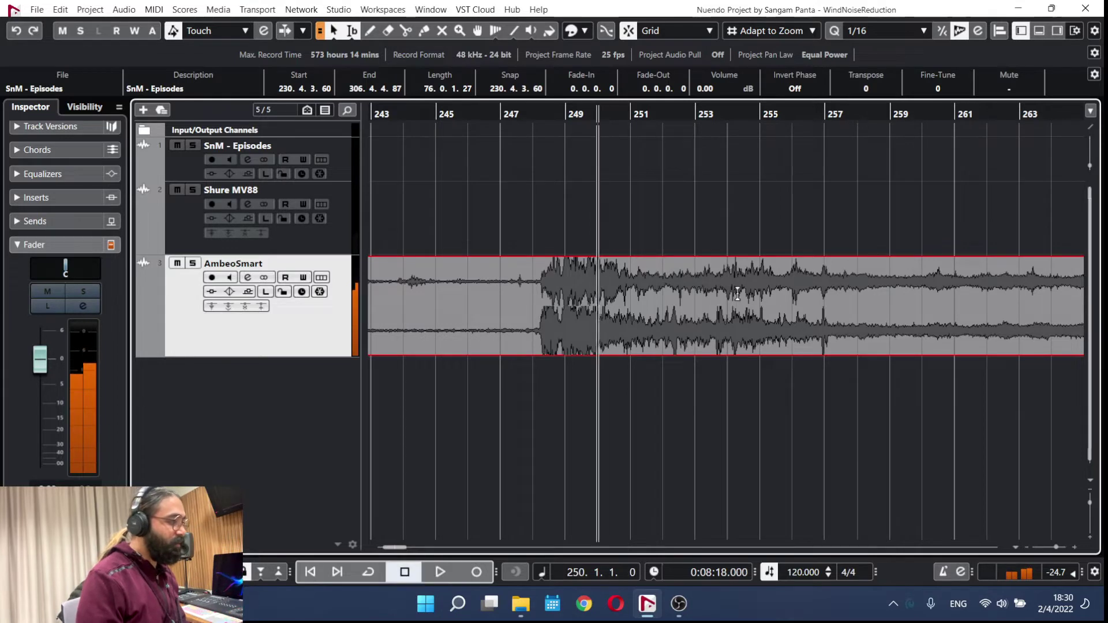
- Audition the later parts of the AmbeoSmart track's clip from bar 272 and from bar 288
scroll(692, 308, down, 4)
scroll(709, 312, right, 2)
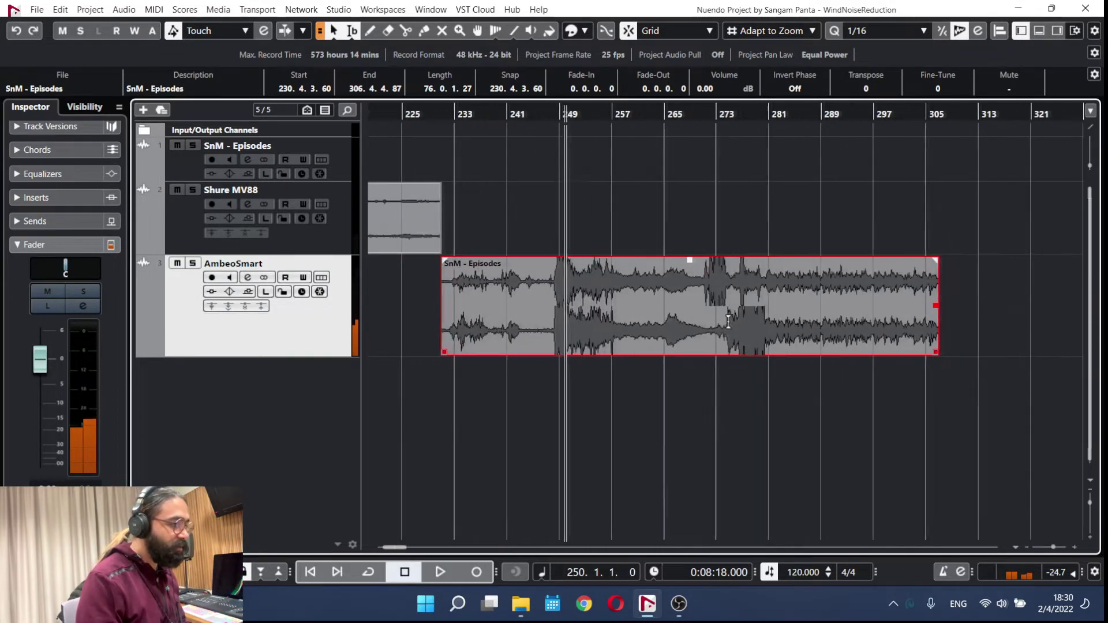
scroll(727, 318, up, 1)
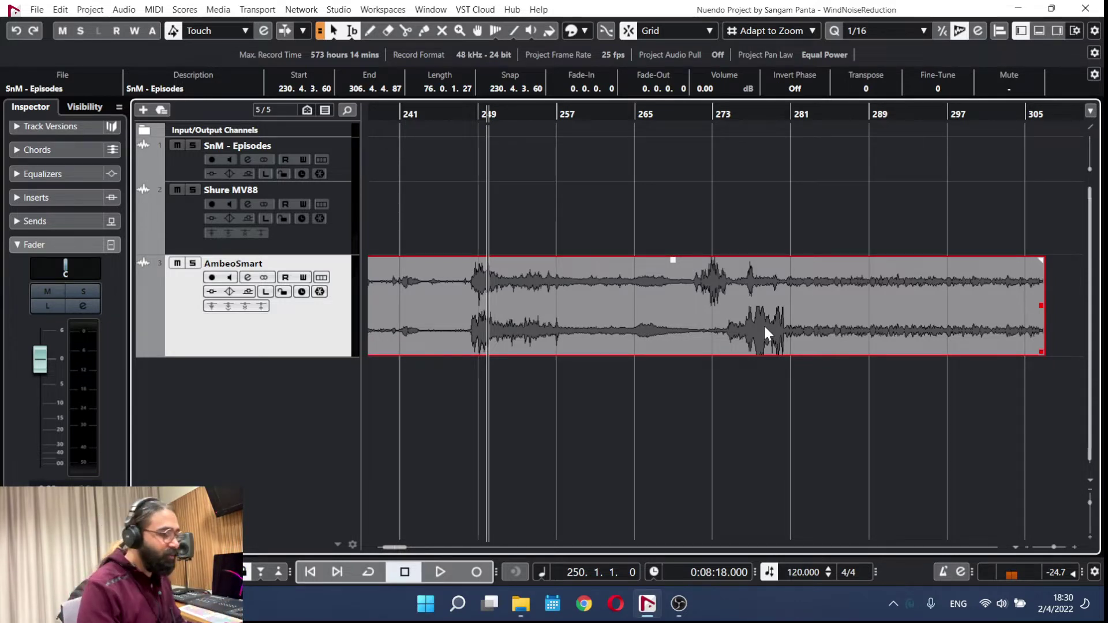
click(707, 115)
key(space)
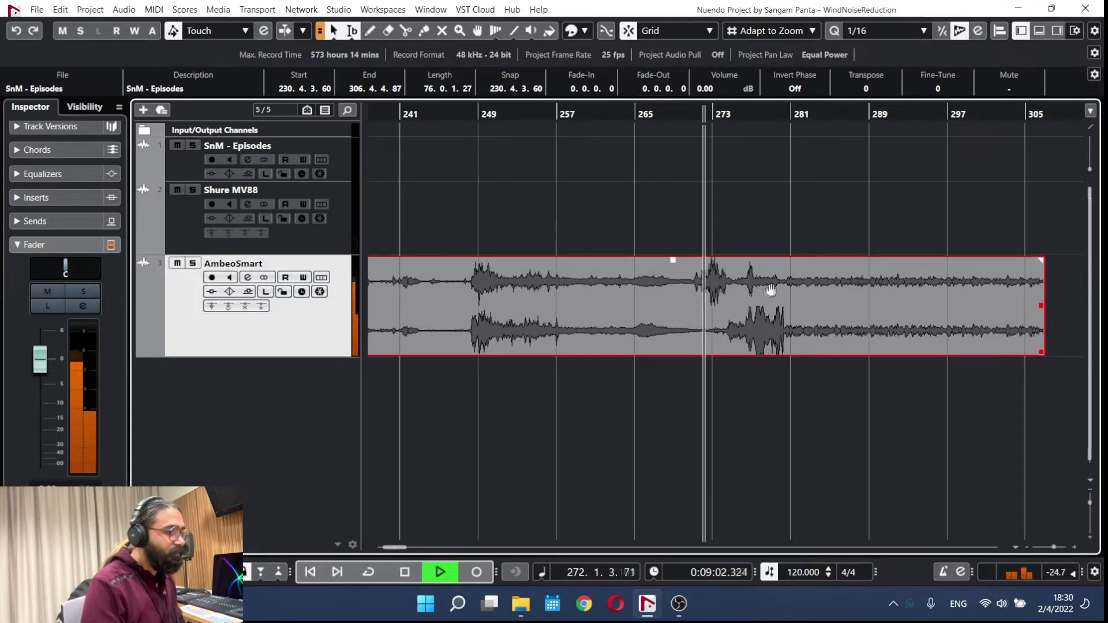
scroll(769, 292, right, 1)
key(space)
click(764, 120)
key(space)
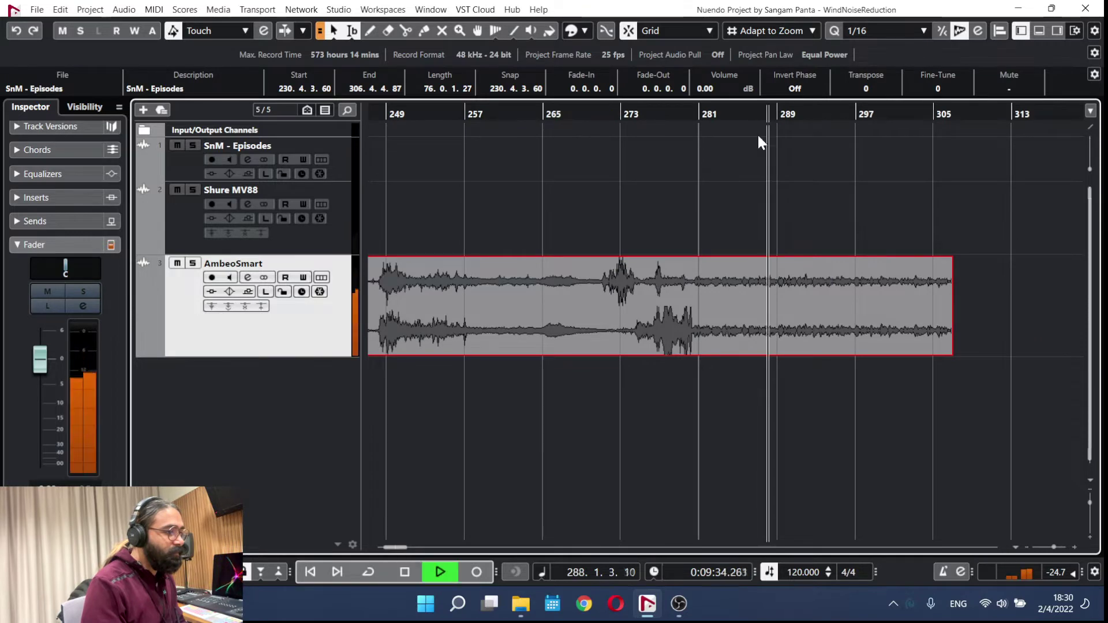
- Split the AmbeoSmart clip at 280.3.2 and move the part after the split to the SnM - Episodes track
click(684, 120)
drag(683, 121, 666, 323)
scroll(694, 309, right, 1)
scroll(693, 312, up, 1)
key(space)
alt+click(695, 346)
drag(698, 346, 753, 167)
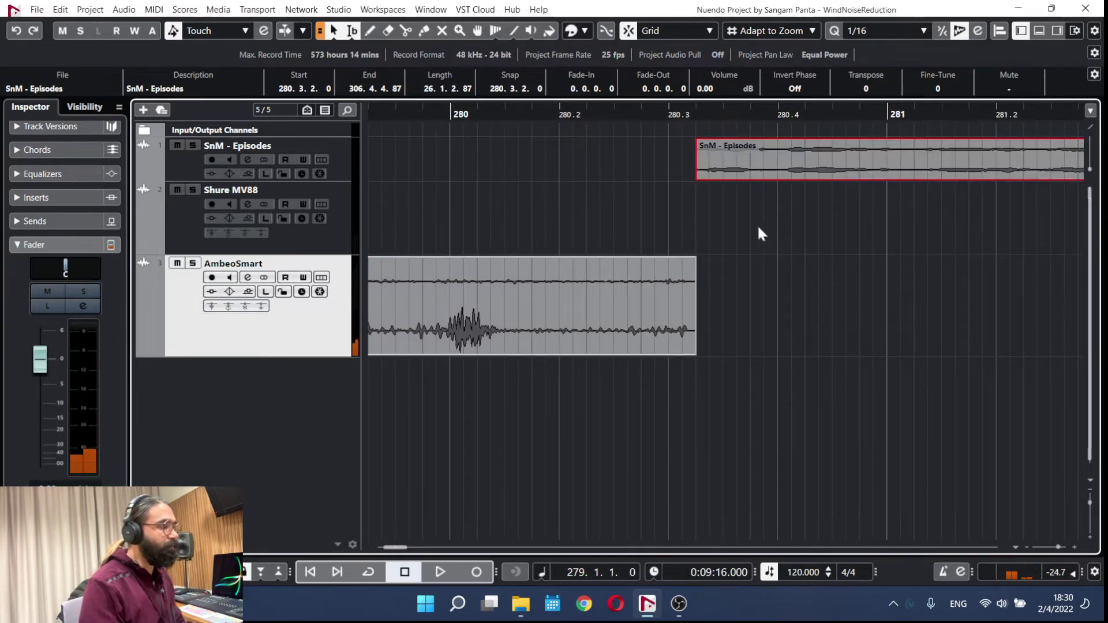
- Play across the split between the AmbeoSmart and SnM - Episodes clips from bar 279 and view the whole clip arrangement
click(618, 119)
key(space)
key(space)
key(g)
key(g)
key(g)
key(g)
key(g)
key(g)
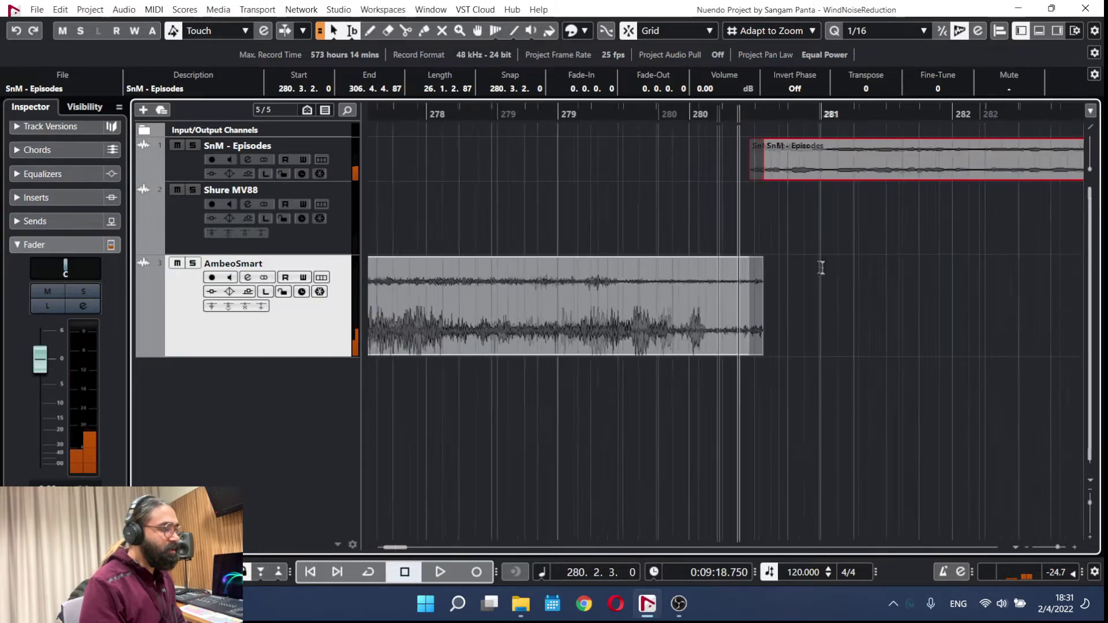
key(g)
key(g)
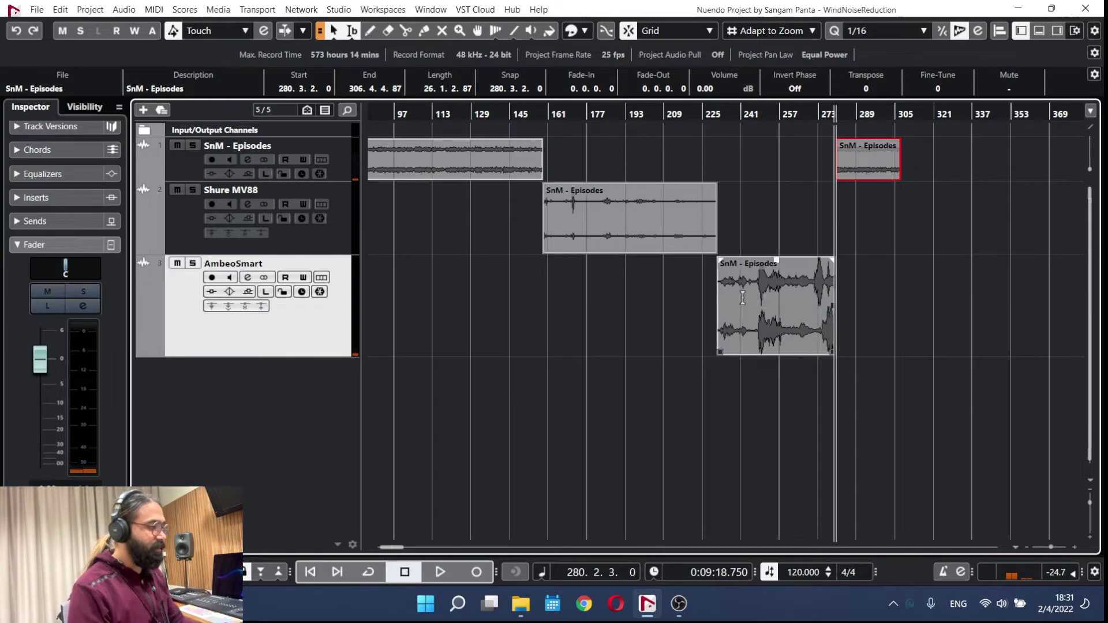
- Audition the beginning of the AmbeoSmart clip from bar 233
key(h)
key(h)
key(h)
click(672, 114)
key(space)
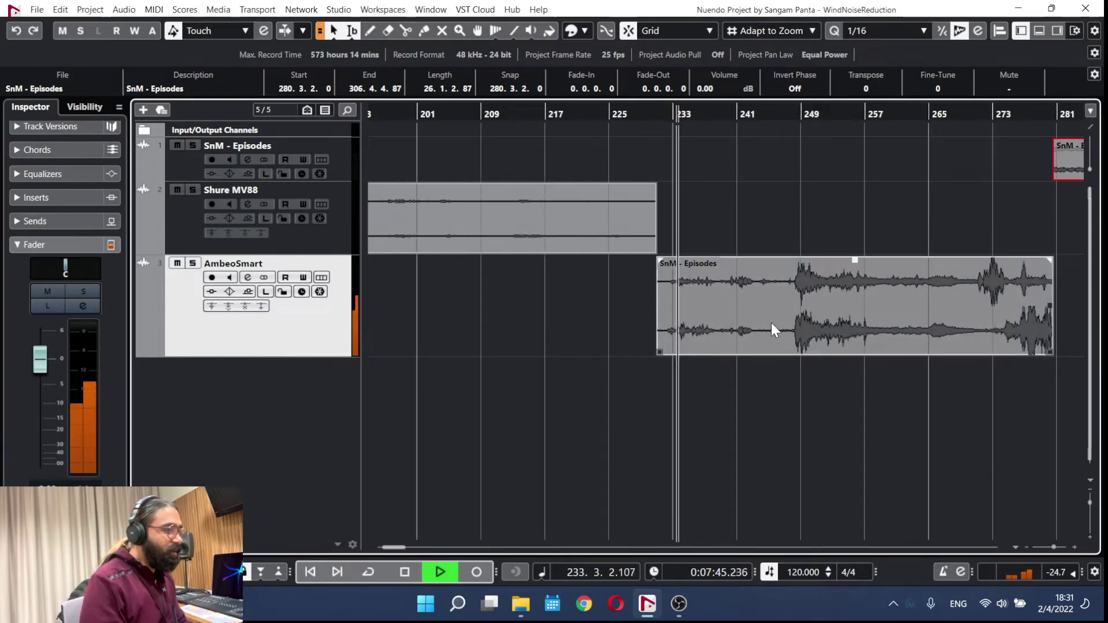
key(space)
- Open the AmbeoSmart track's channel settings and set the equalizer's low cut slope to 48 dB/Oct
key(g)
scroll(716, 349, right, 1)
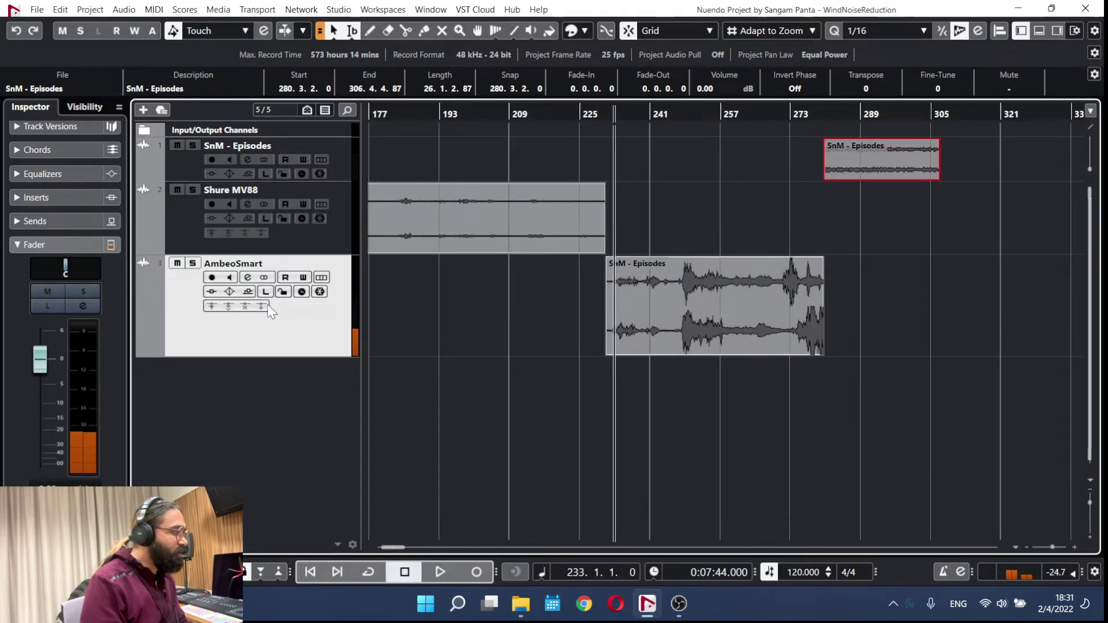
click(247, 278)
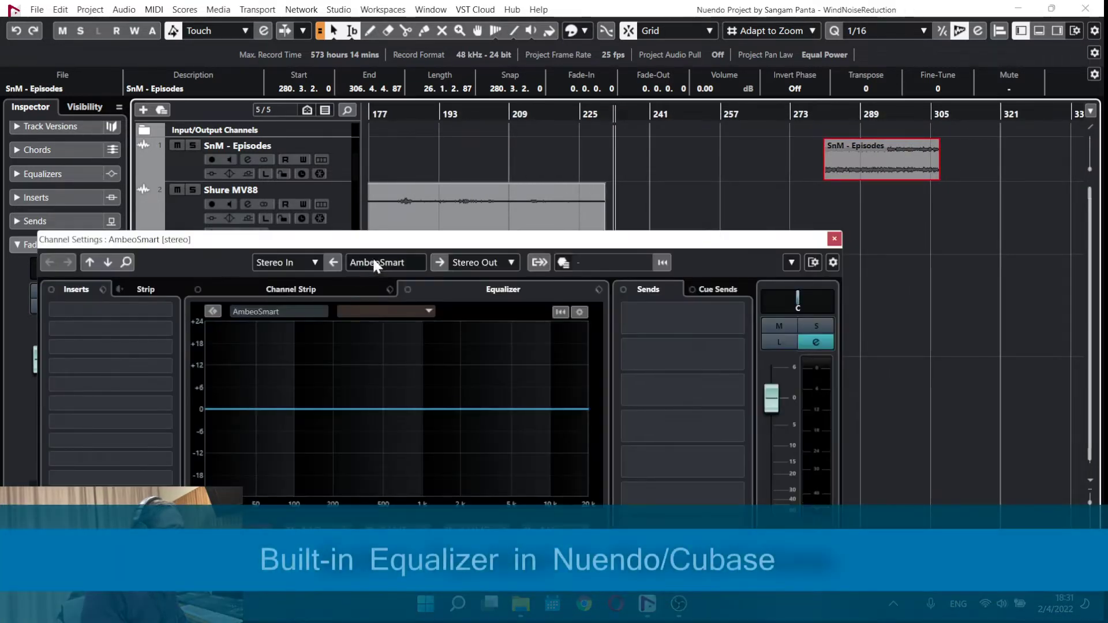
drag(540, 166, 600, 142)
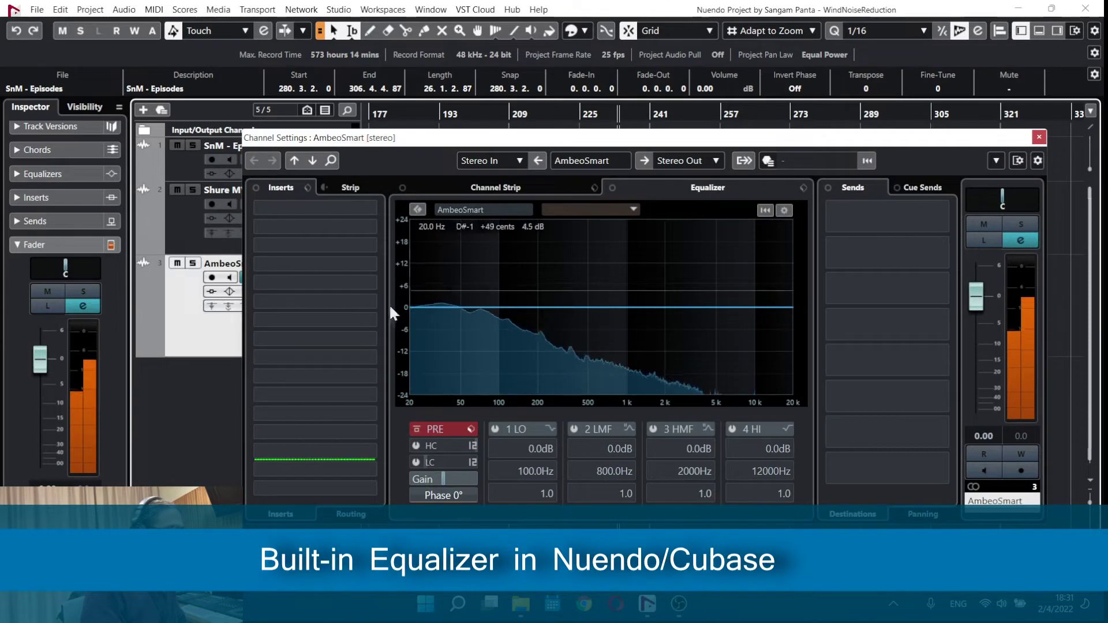
click(440, 465)
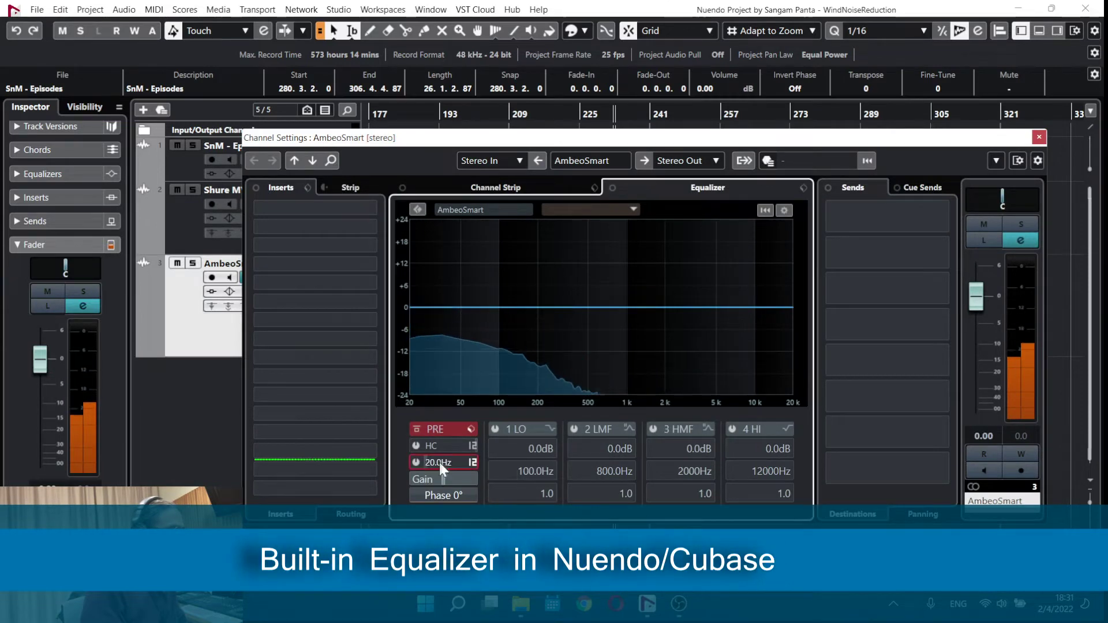
click(472, 462)
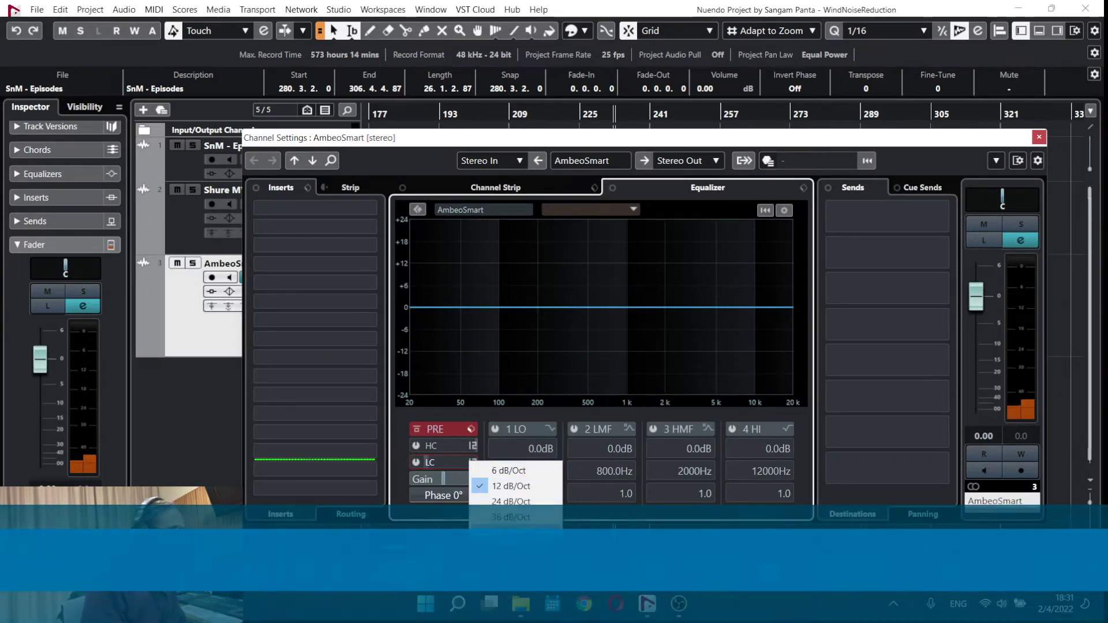
click(497, 532)
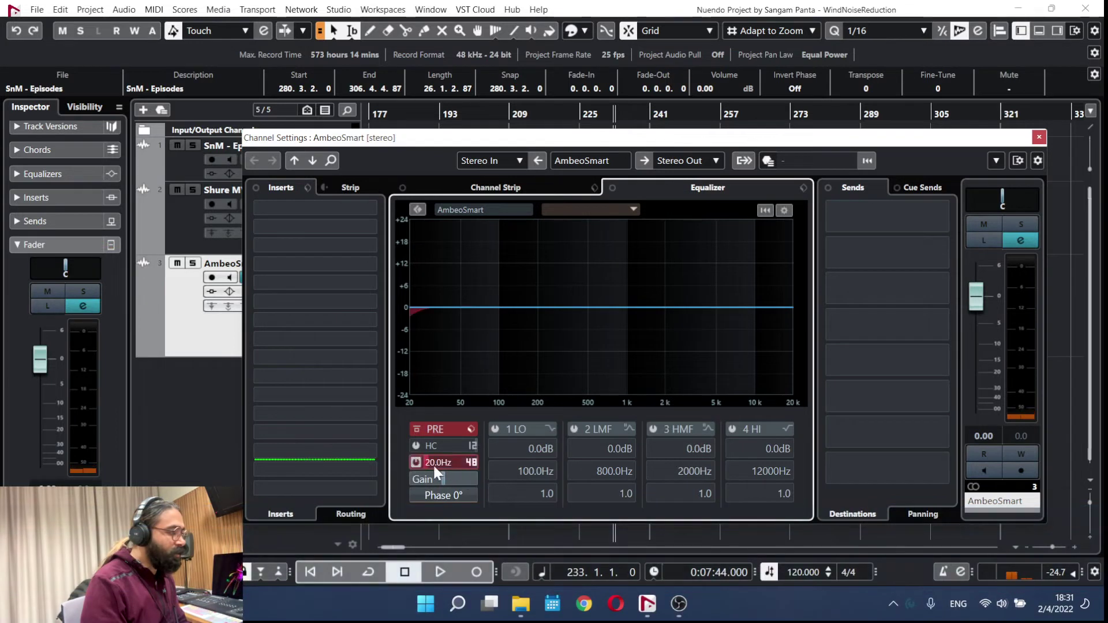
- Raise the low cut frequency to 206.8 Hz at the 48 dB/Oct slope while the AmbeoSmart clip plays from bar 233
scroll(441, 462, up, 10)
key(space)
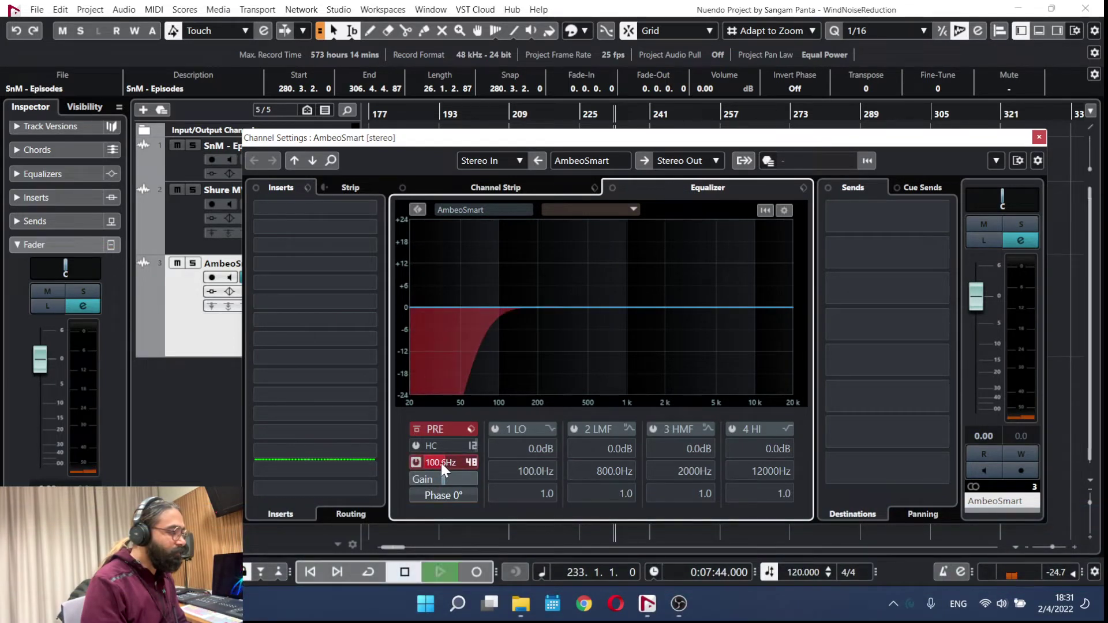
click(471, 462)
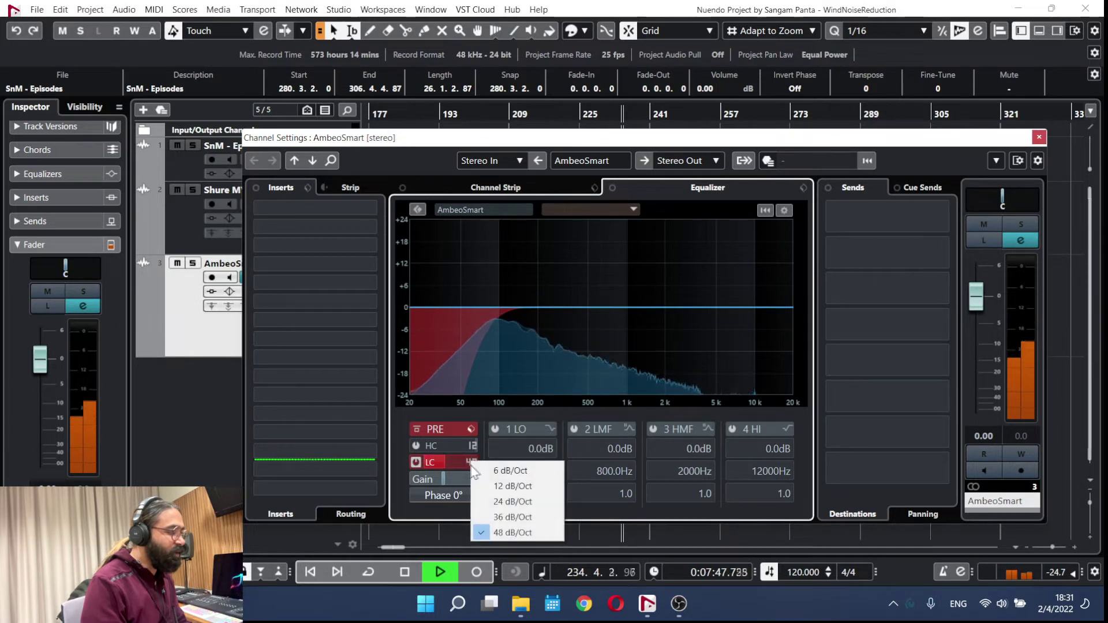
click(388, 447)
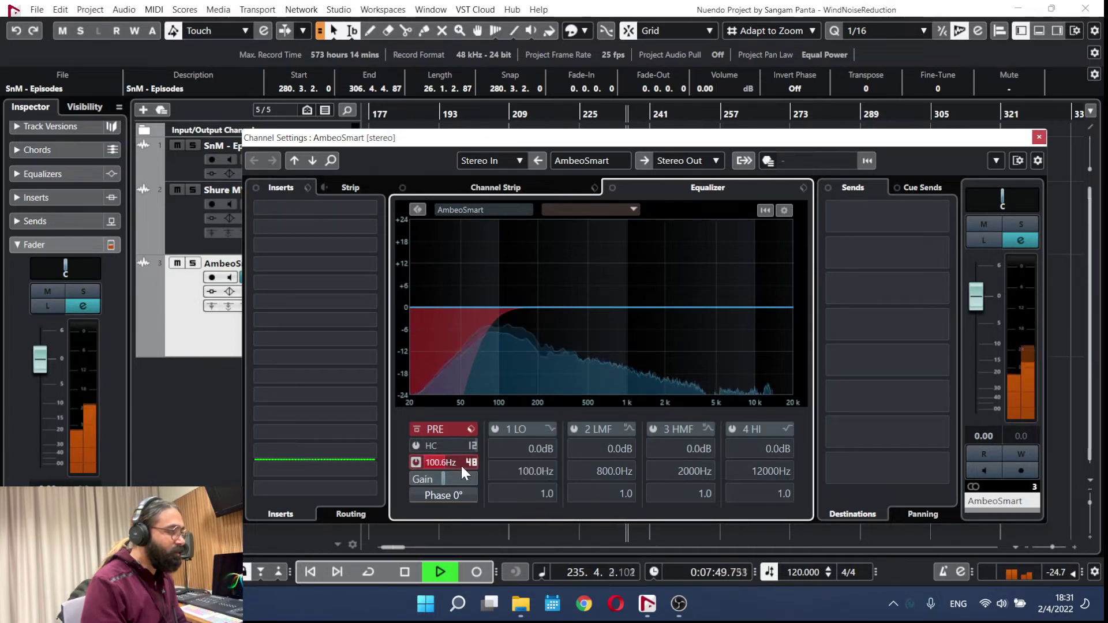
scroll(461, 466, up, 5)
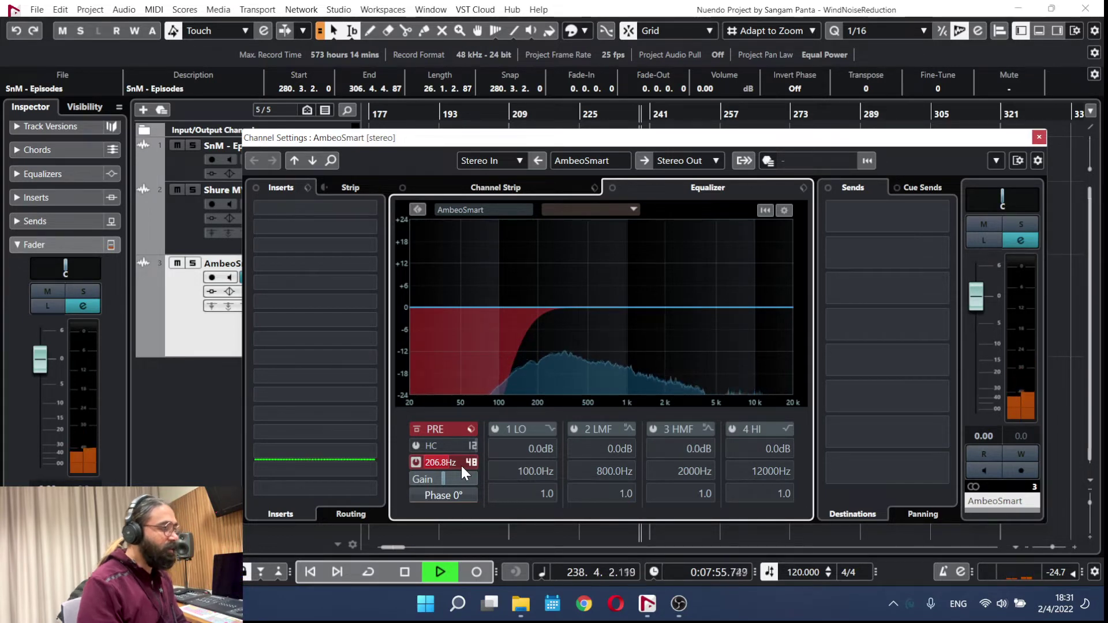
scroll(449, 463, up, 3)
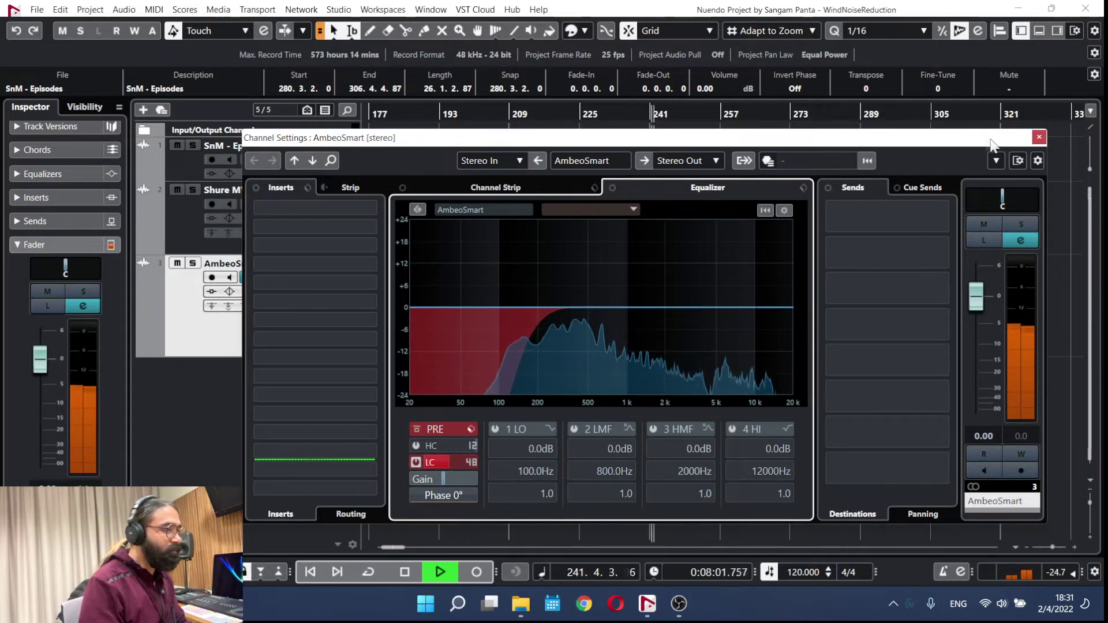
- Audition the low-cut AmbeoSmart clip from bar 245 while watching the equalizer's spectrum
drag(987, 139, 819, 365)
scroll(672, 296, up, 4)
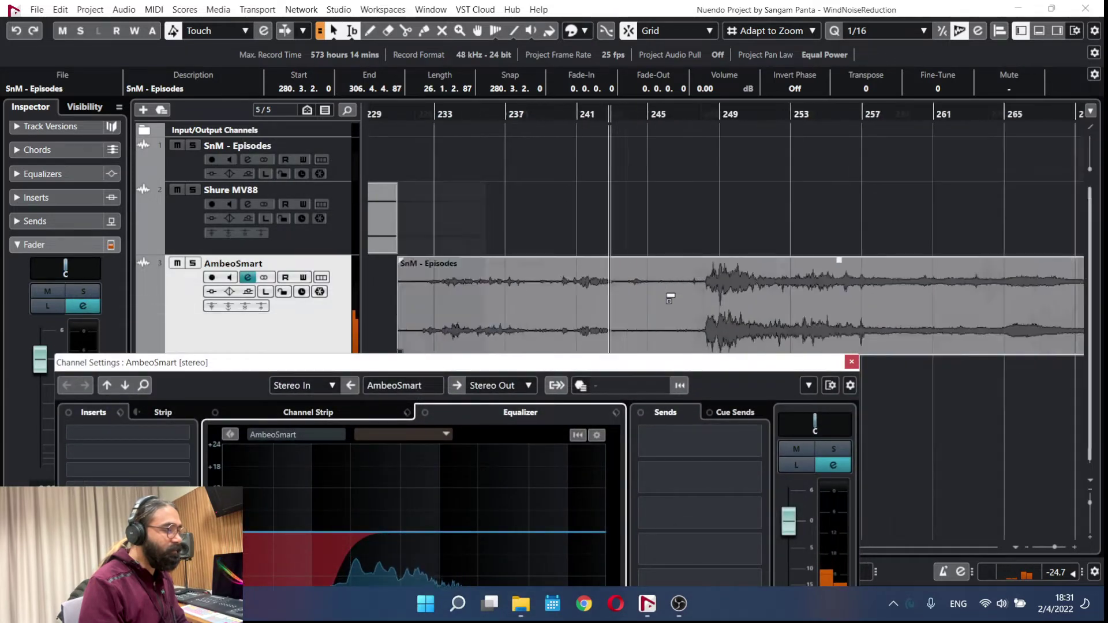
click(641, 117)
drag(602, 367, 666, 151)
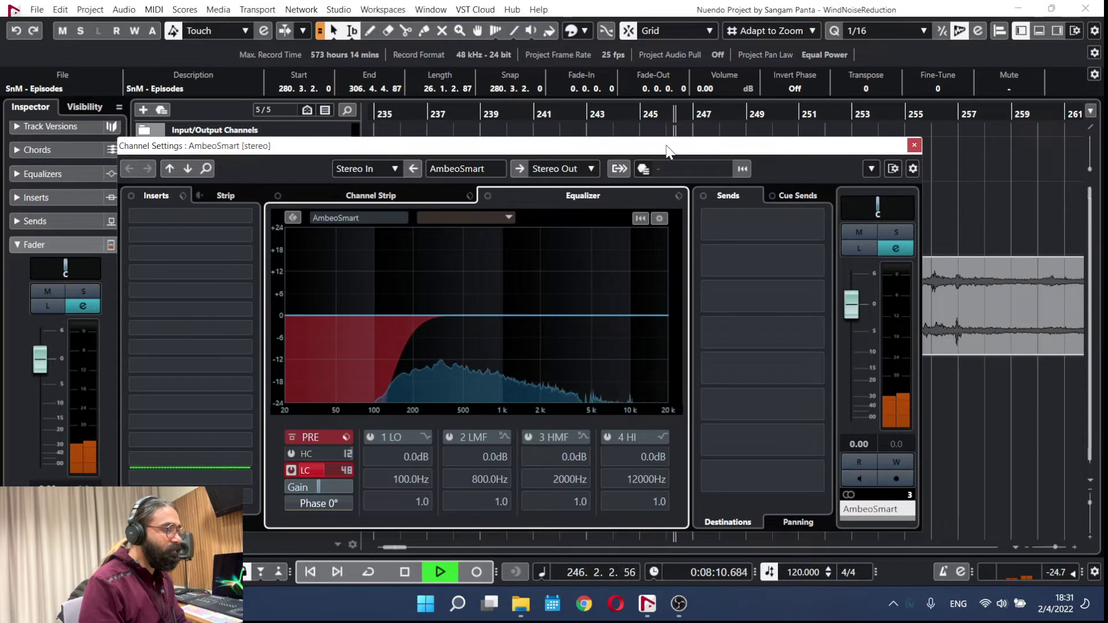
drag(697, 151, 625, 350)
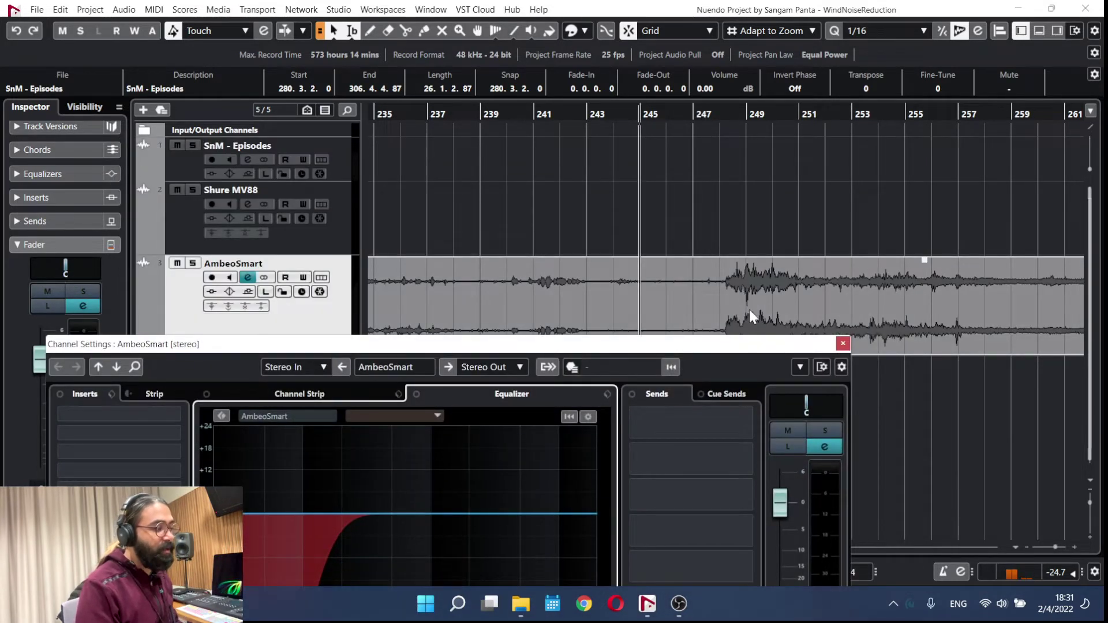
- Audition the gust from bar 248 with the equalizer in view, and close the AmbeoSmart channel settings
scroll(715, 244, up, 5)
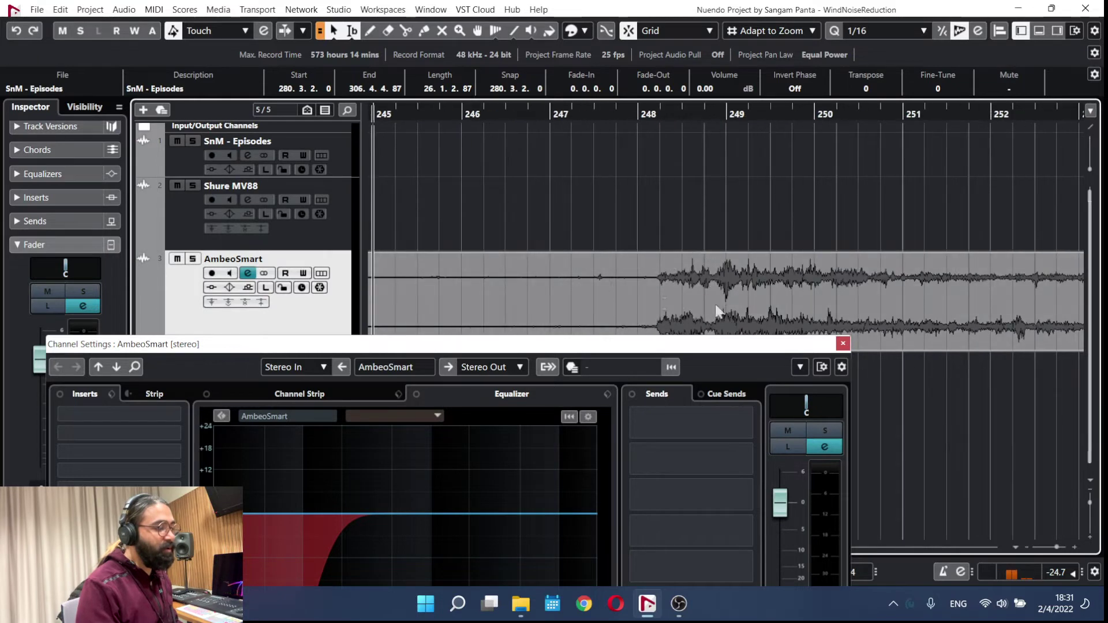
click(642, 114)
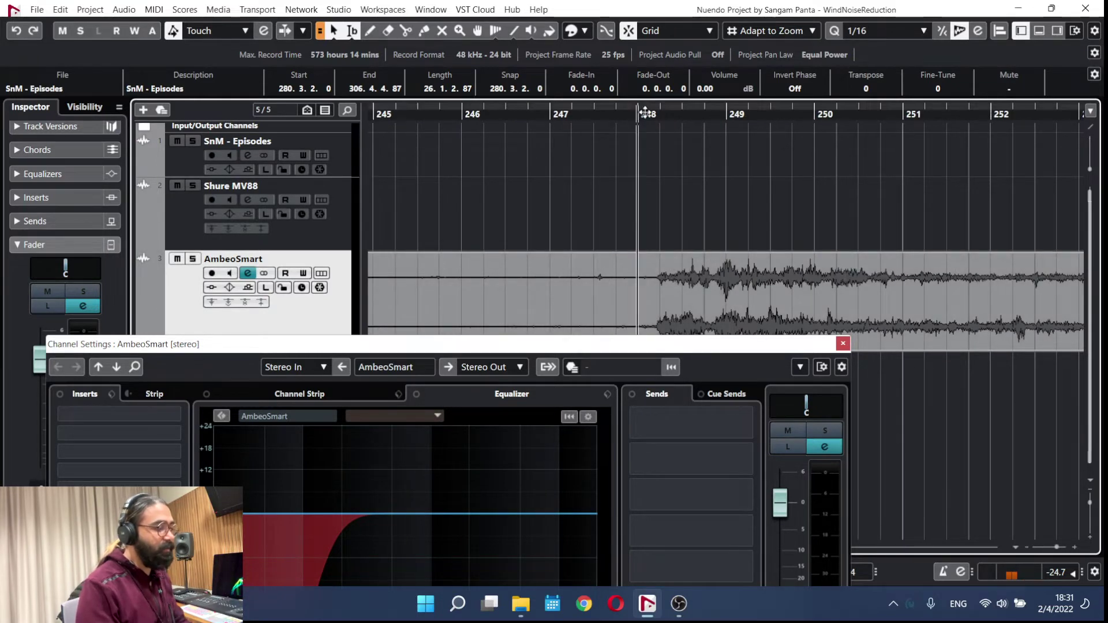
key(space)
drag(661, 349, 716, 149)
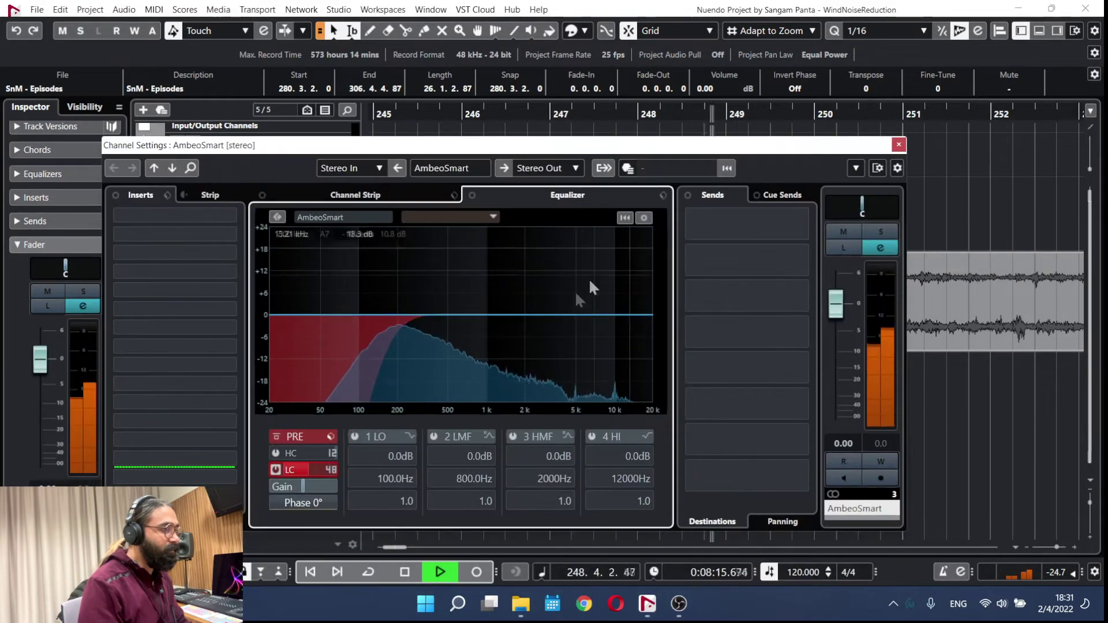
drag(812, 146, 767, 157)
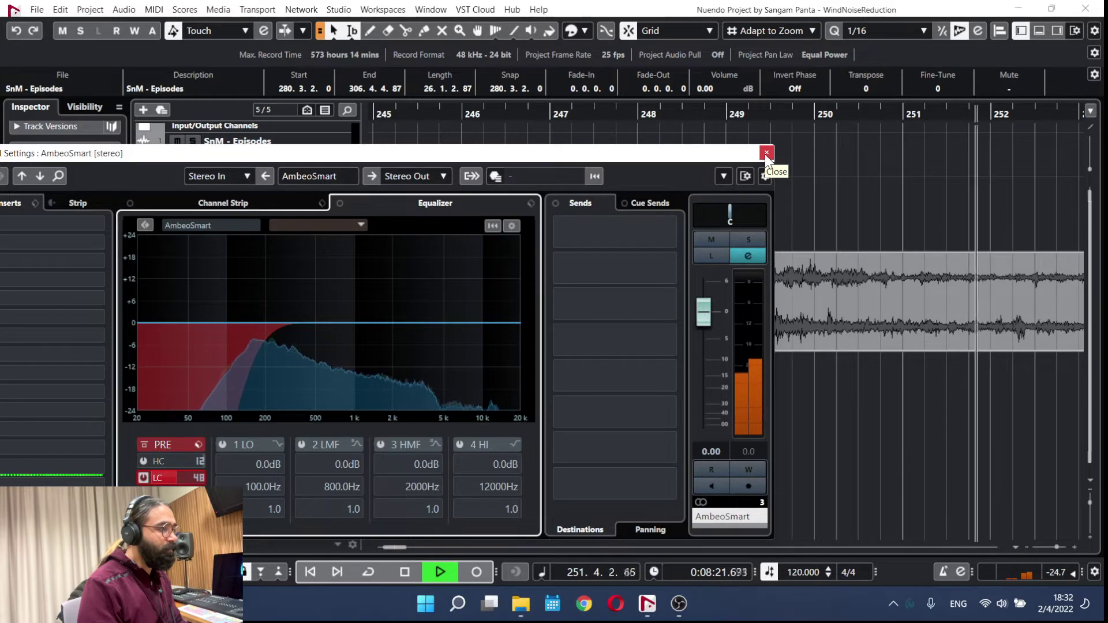
click(765, 153)
key(space)
- Audition the AmbeoSmart clip's later gust from bar 272 and enlarge the track's height
key(g)
scroll(692, 317, down, 5)
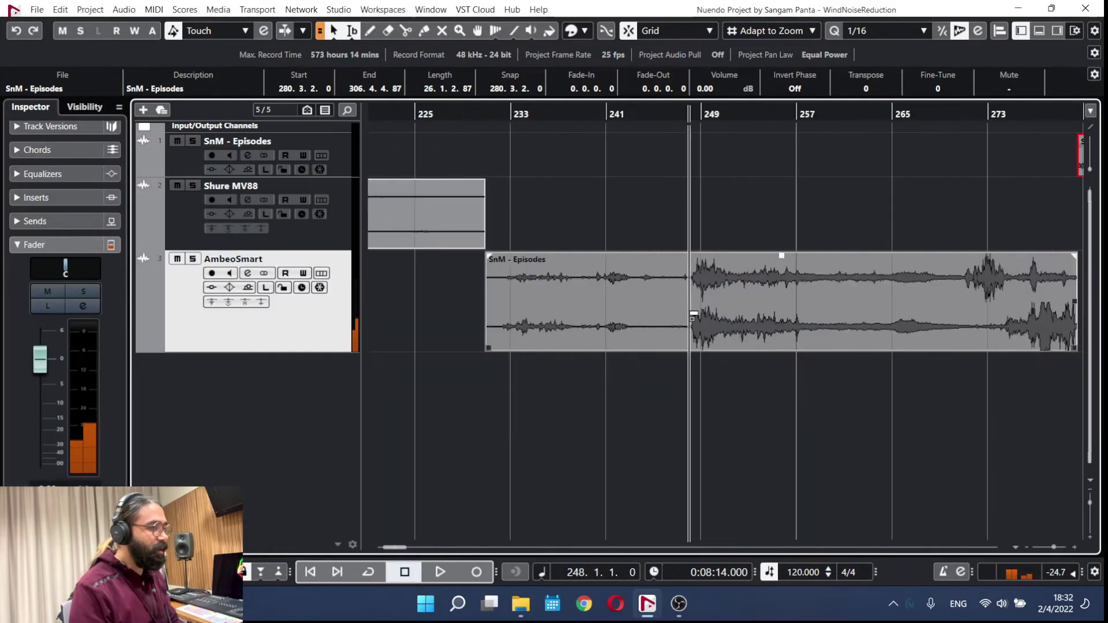
scroll(871, 260, up, 4)
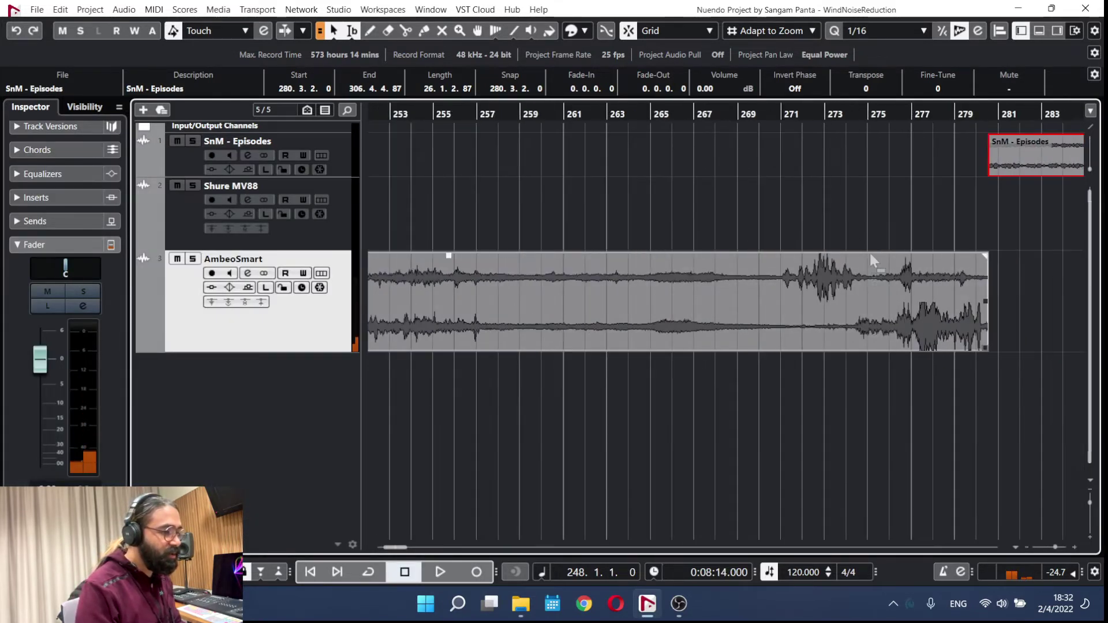
click(801, 118)
key(space)
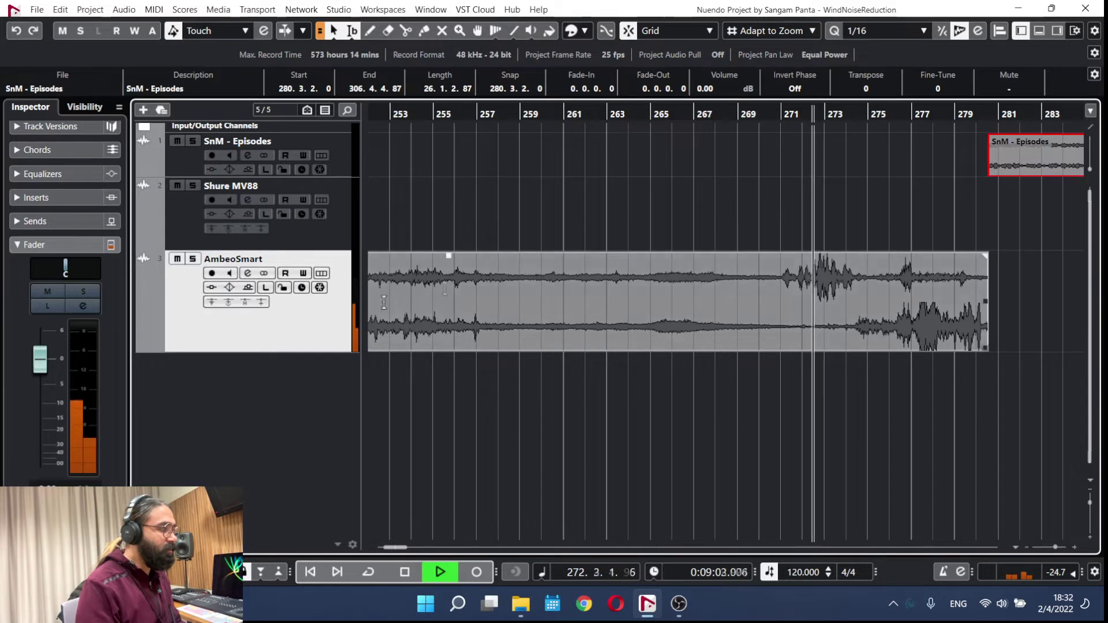
drag(310, 352, 307, 425)
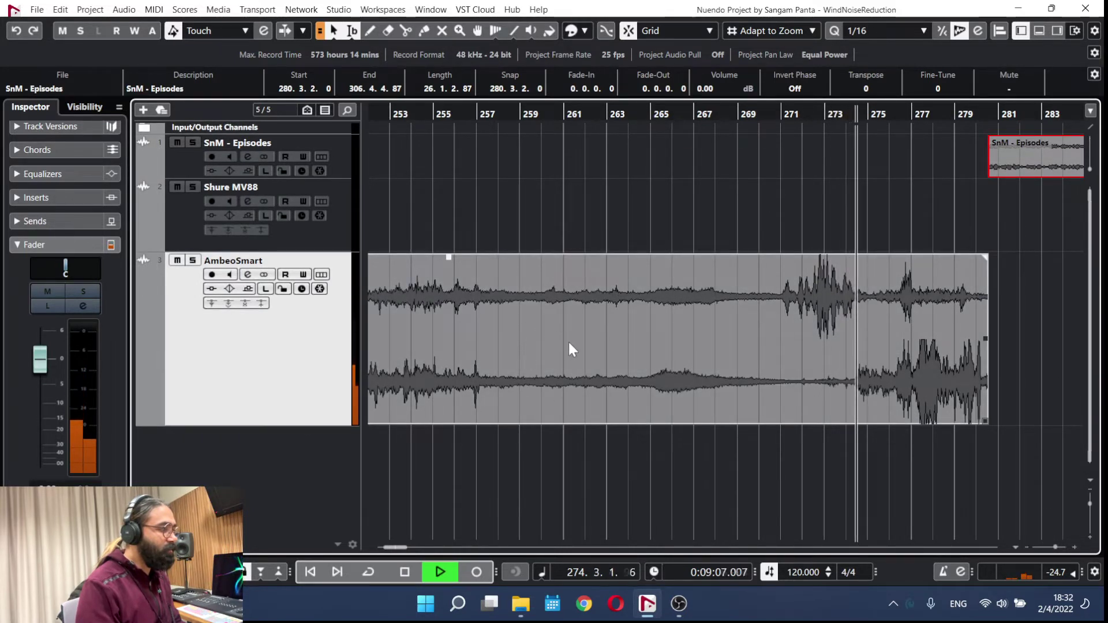
key(space)
- Return to the quiet passage before the first big gust and play the AmbeoSmart clip from bar 245
drag(707, 343, 895, 349)
scroll(895, 349, down, 2)
double_click(623, 117)
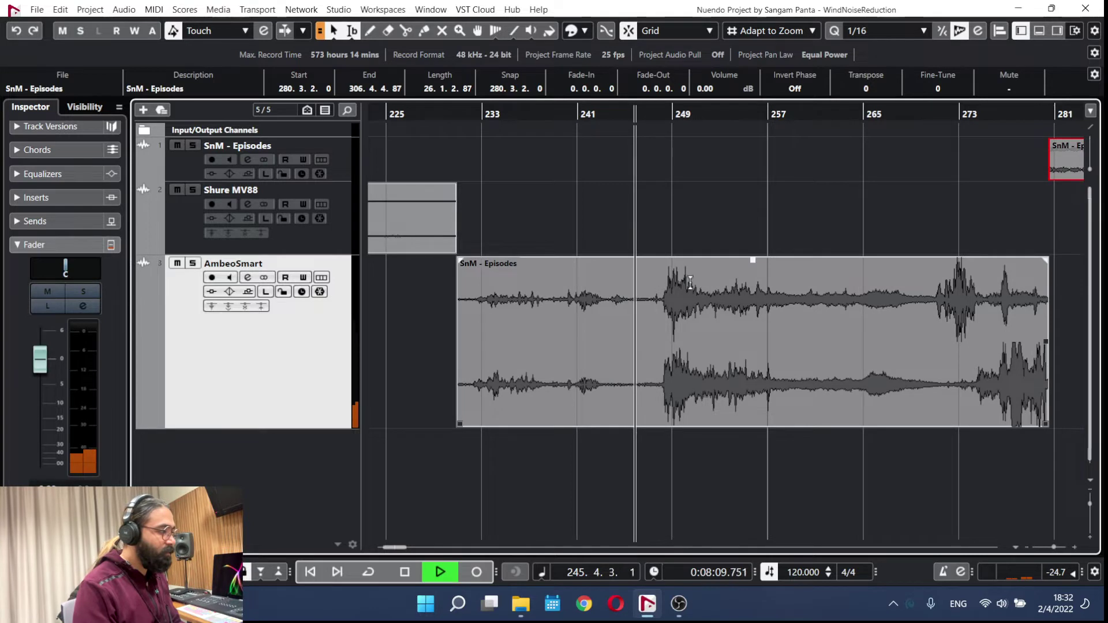
key(space)
- Draw a volume envelope on the AmbeoSmart clip, dipping from bar 247 over the gust near bar 249 and rising back by about bar 259
click(687, 403)
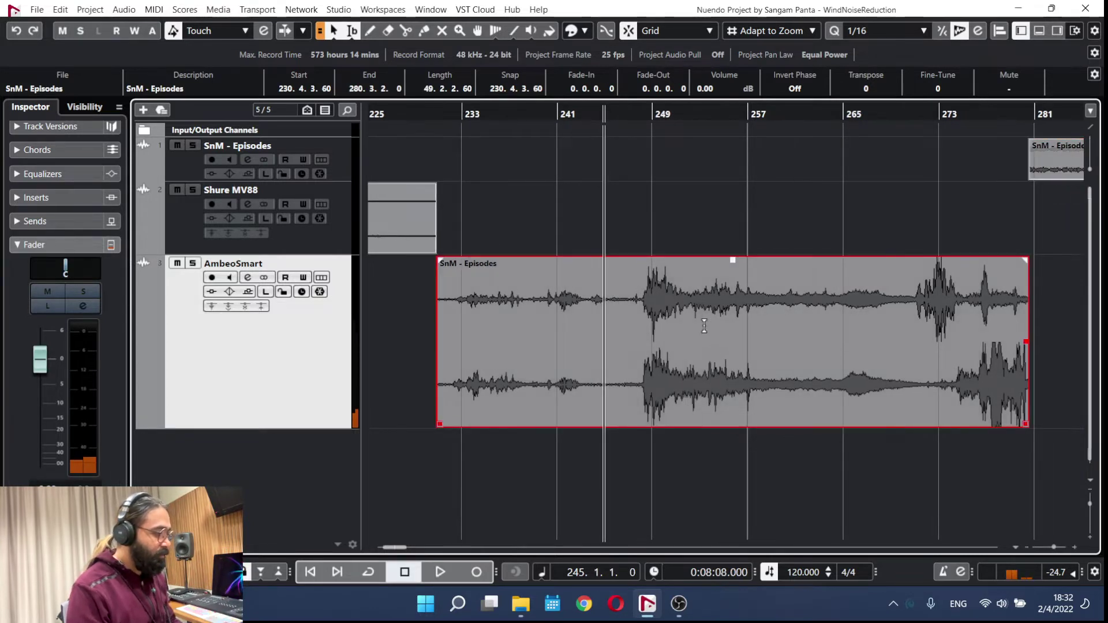
scroll(704, 326, up, 2)
key(8)
click(600, 257)
click(808, 258)
scroll(617, 265, up, 2)
click(631, 280)
mouse_move(634, 276)
mouse_down()
mouse_move(630, 315)
mouse_move(661, 318)
mouse_up()
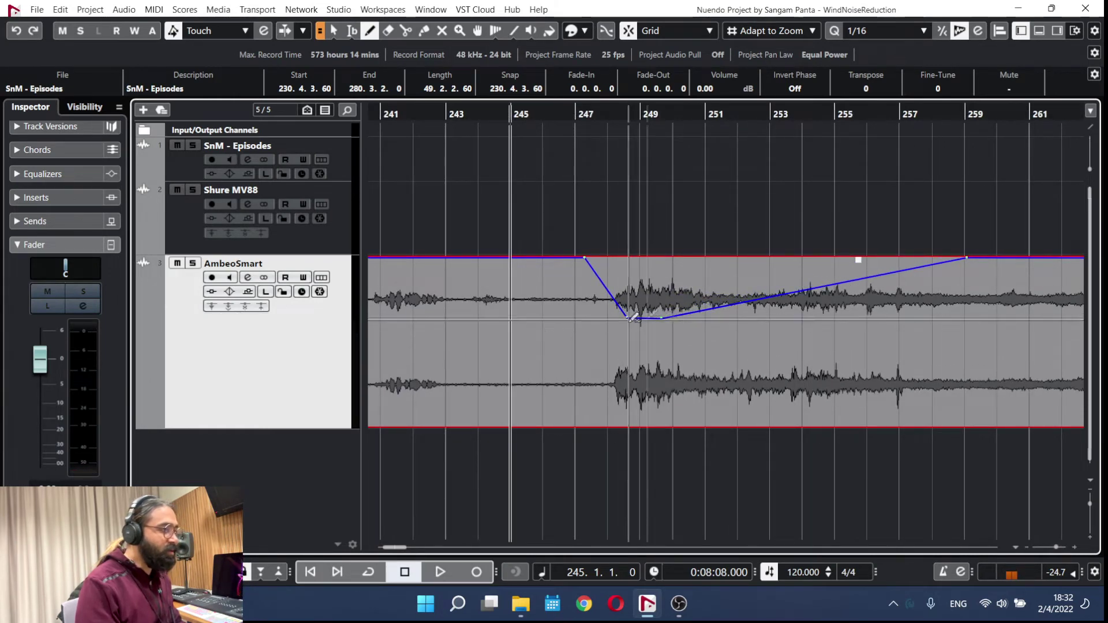
- Audition the AmbeoSmart clip through the new volume dip around bar 249
key(space)
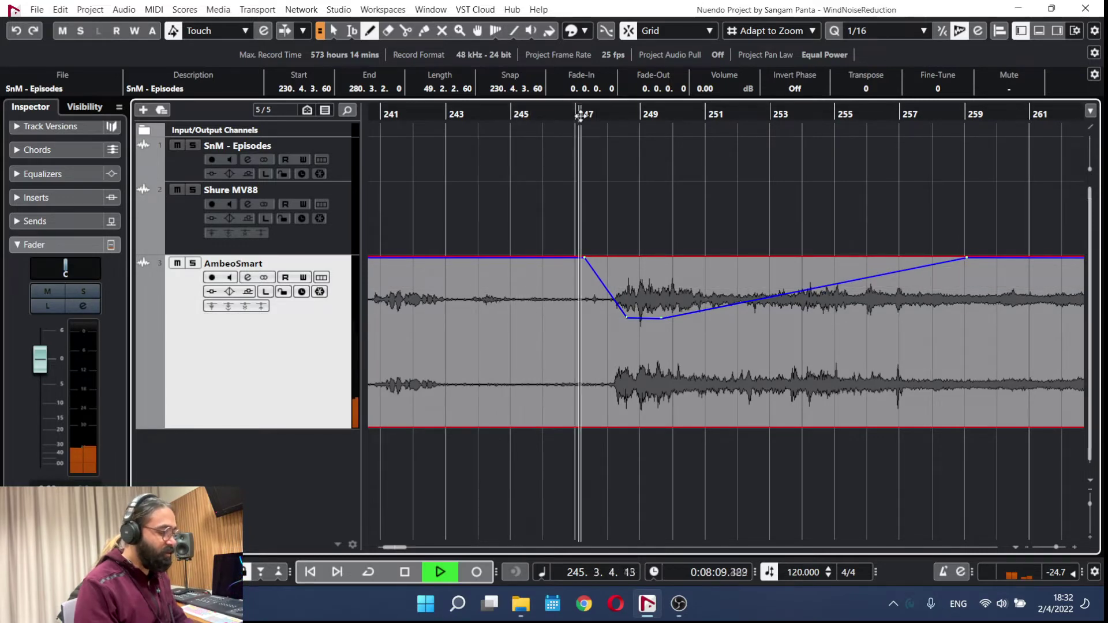
key(1)
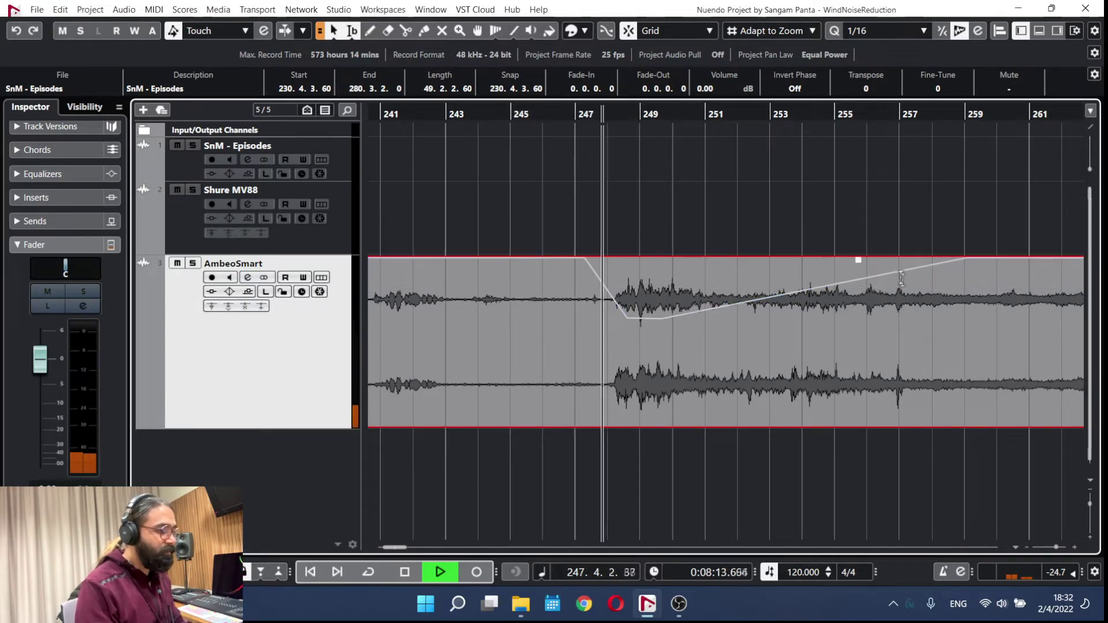
ctrl+scroll(741, 306, down, 4)
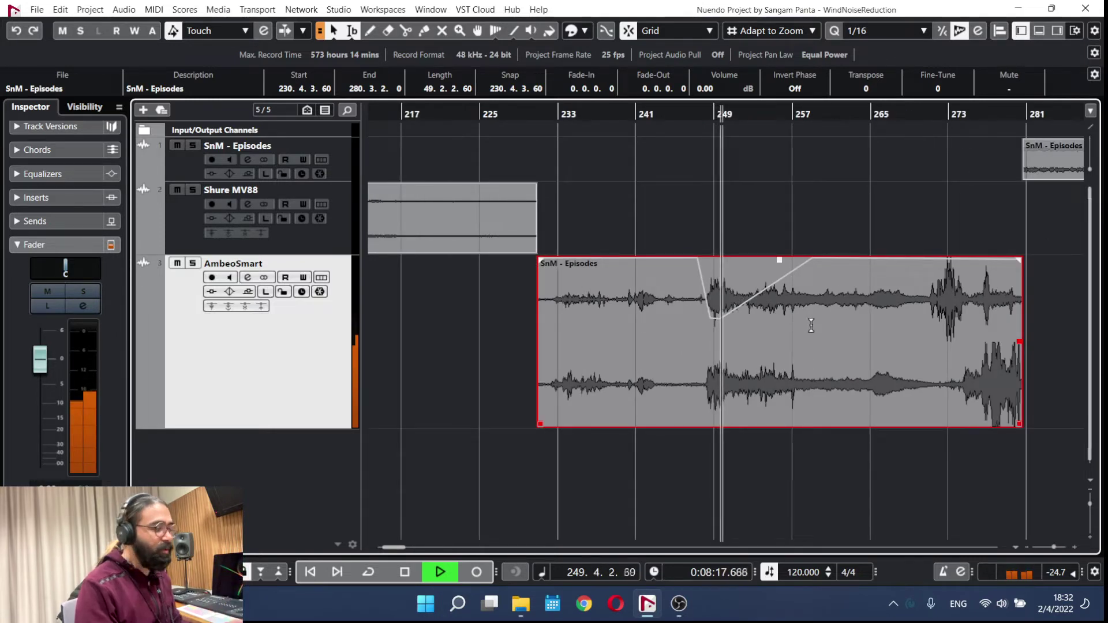
- Draw a second volume dip on the AmbeoSmart clip, falling from about bar 270 over the gust near bar 273 and staying low past bar 277
drag(814, 325, 667, 338)
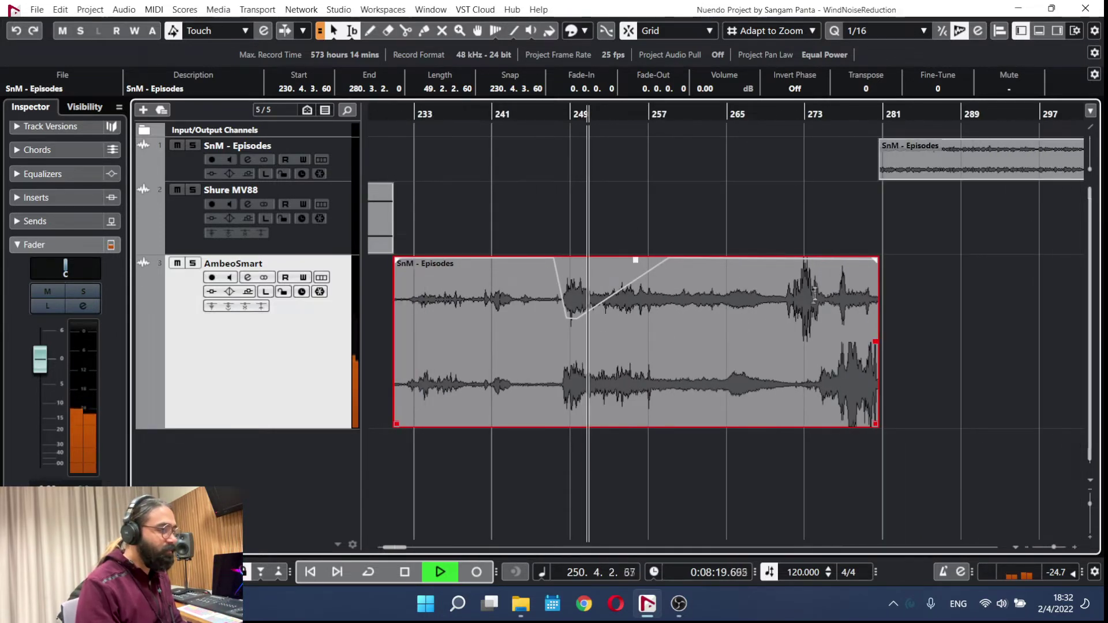
ctrl+scroll(742, 266, up, 4)
click(718, 266)
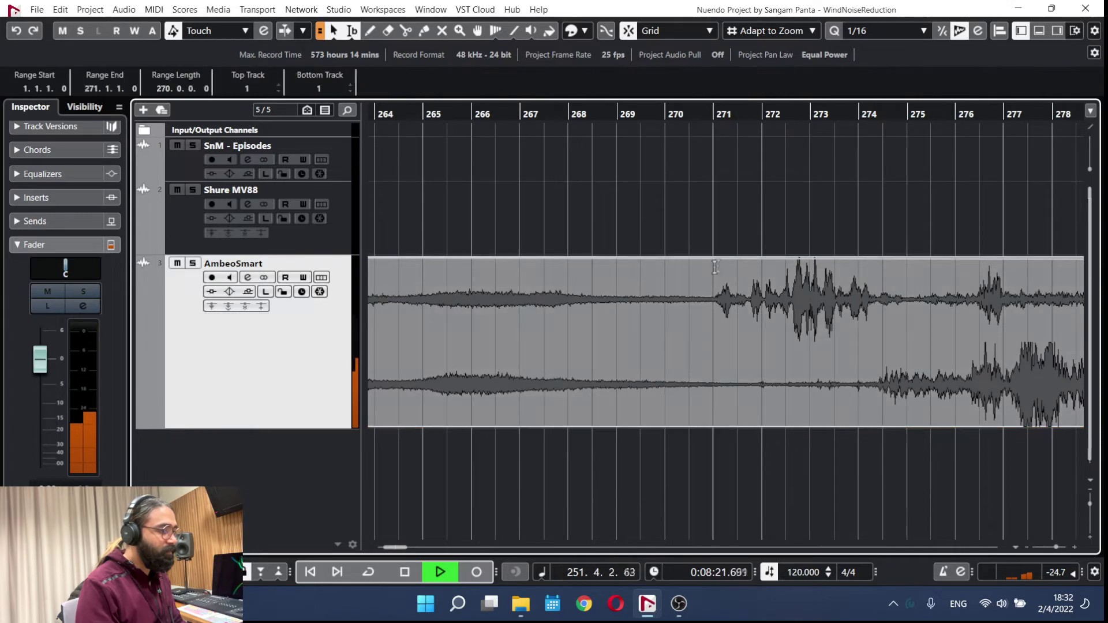
key(8)
click(699, 257)
ctrl+scroll(822, 300, down, 3)
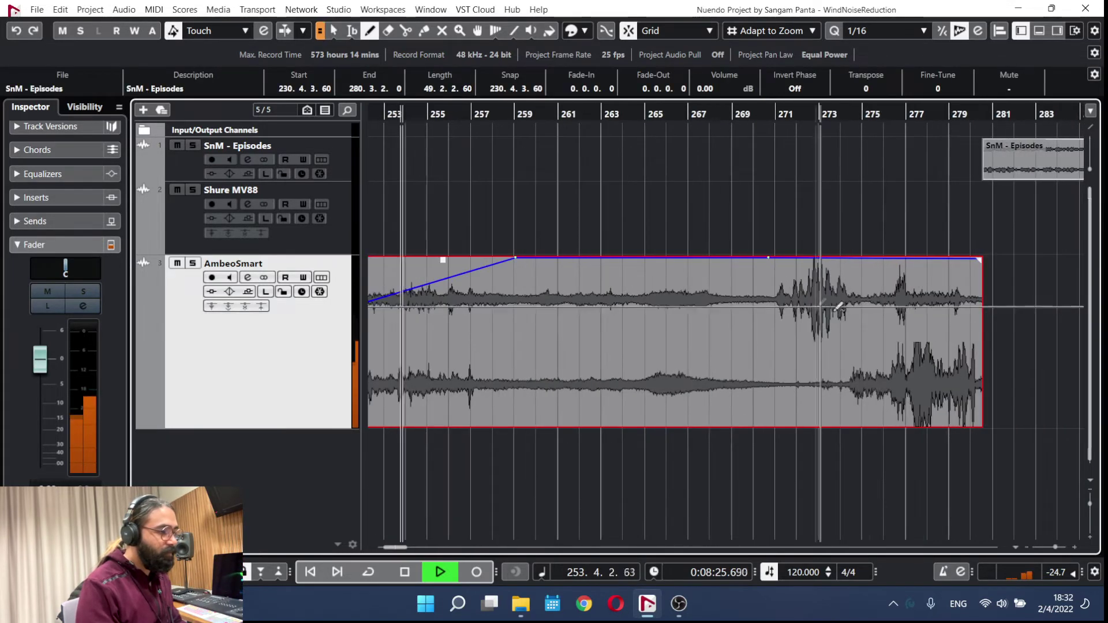
mouse_move(774, 275)
mouse_down()
mouse_move(792, 320)
mouse_move(888, 340)
mouse_up()
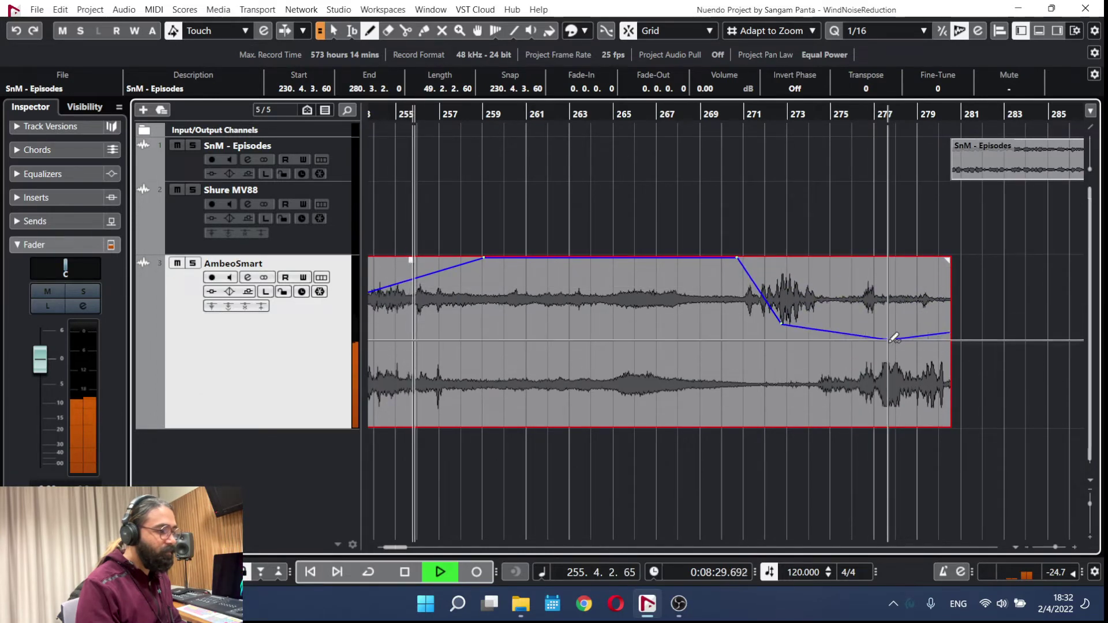
ctrl+scroll(905, 340, down, 2)
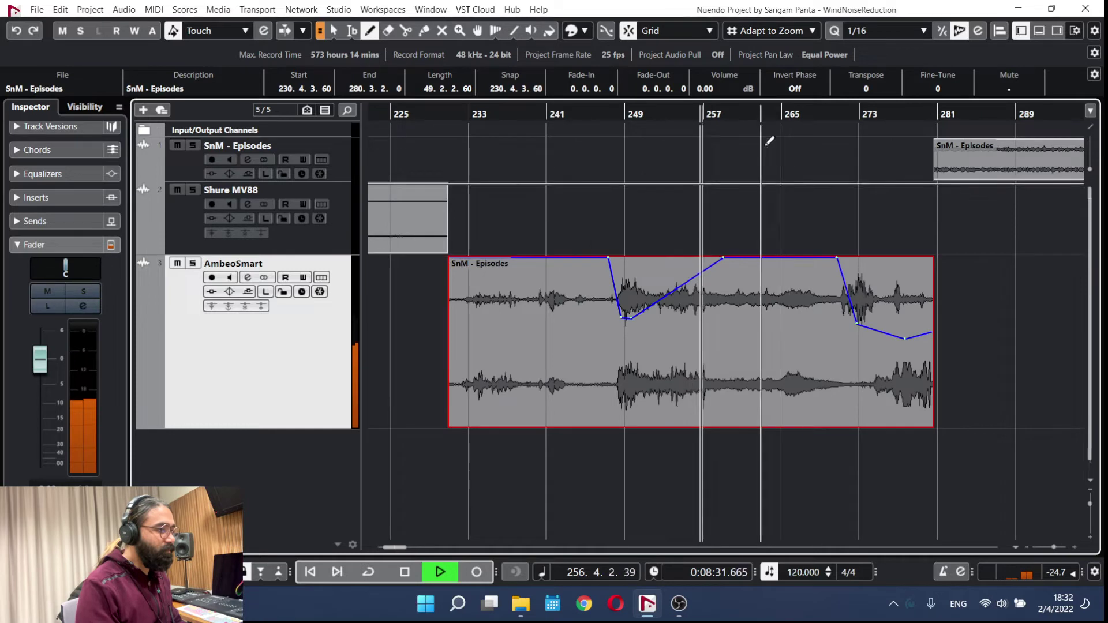
- Audition the AmbeoSmart clip from bar 265 and stop playback
click(777, 116)
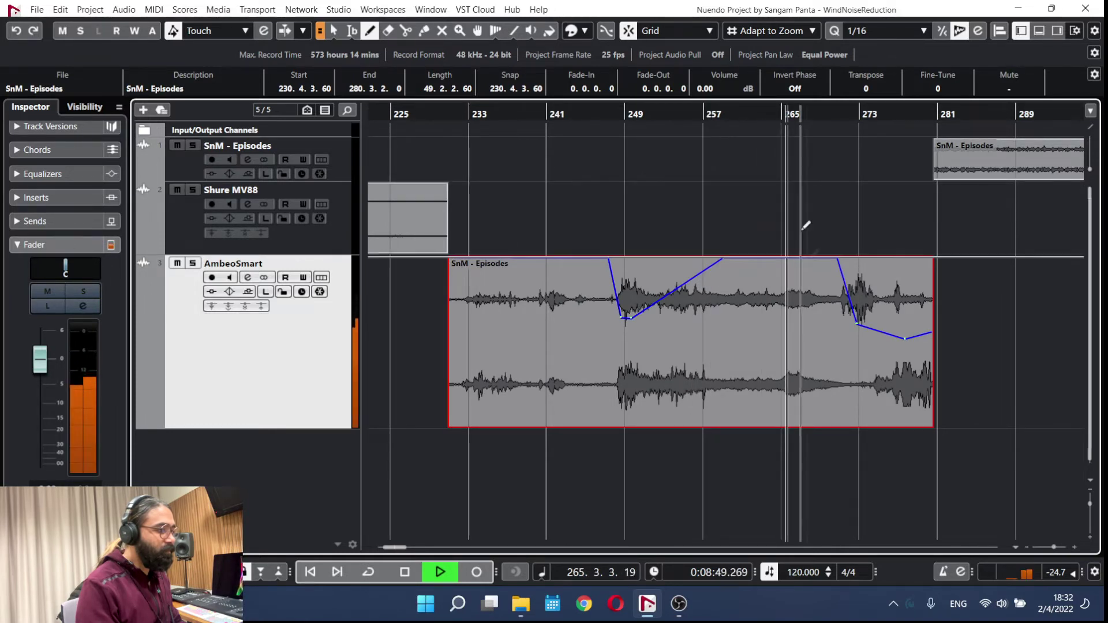
ctrl+scroll(796, 312, up, 4)
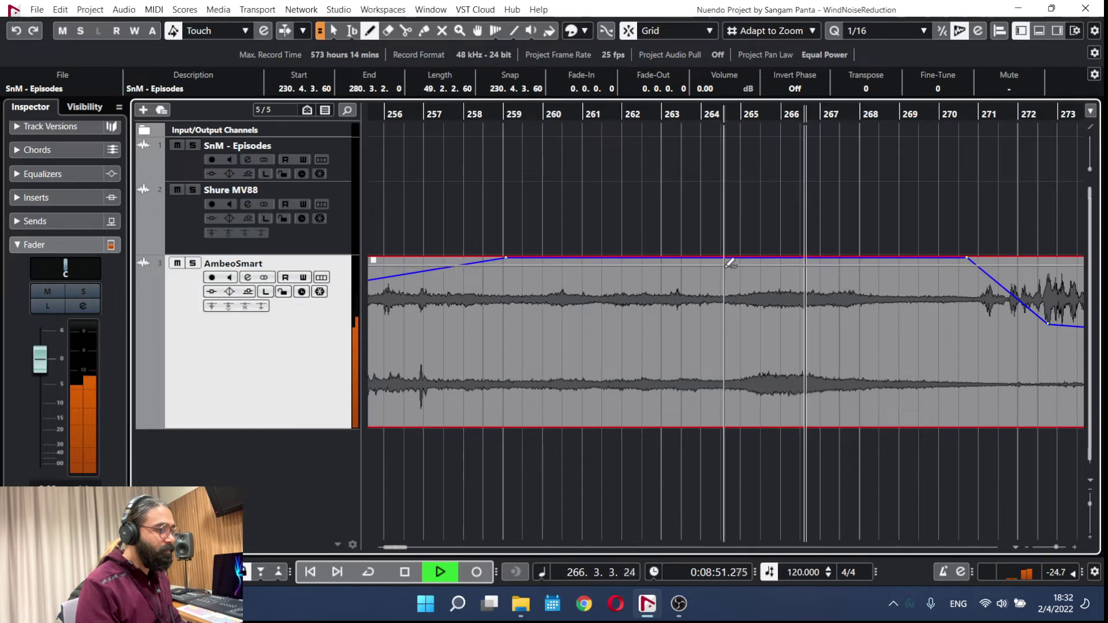
ctrl+scroll(767, 311, down, 5)
key(space)
ctrl+scroll(767, 337, down, 2)
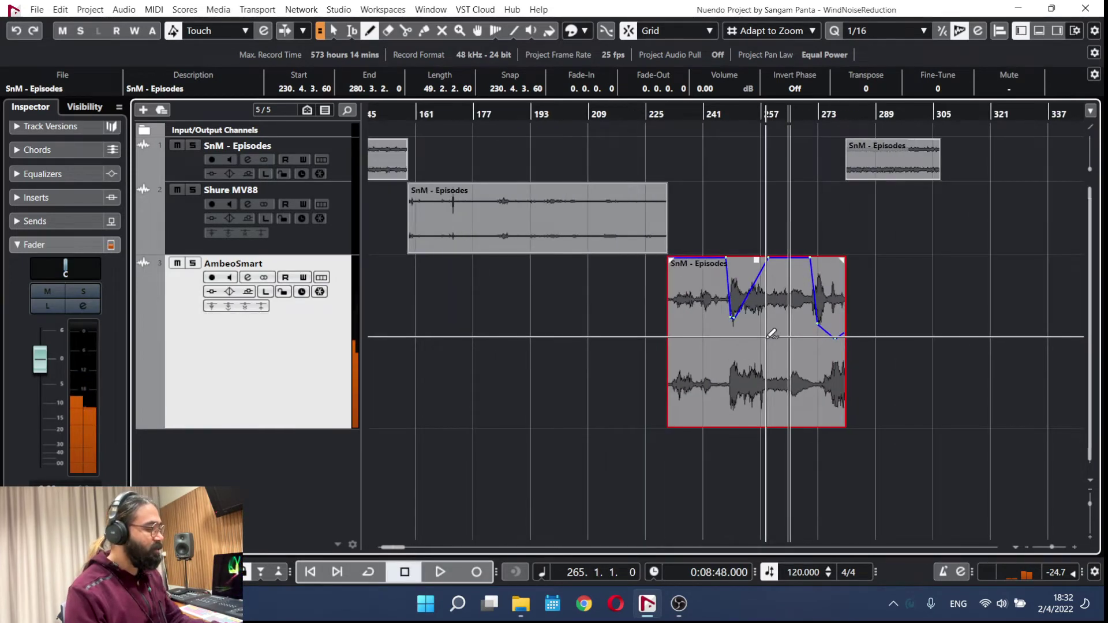
- Enlarge the Shure MV88 track's height and lower the AmbeoSmart clip's overall volume to -7.67 dB
key(2)
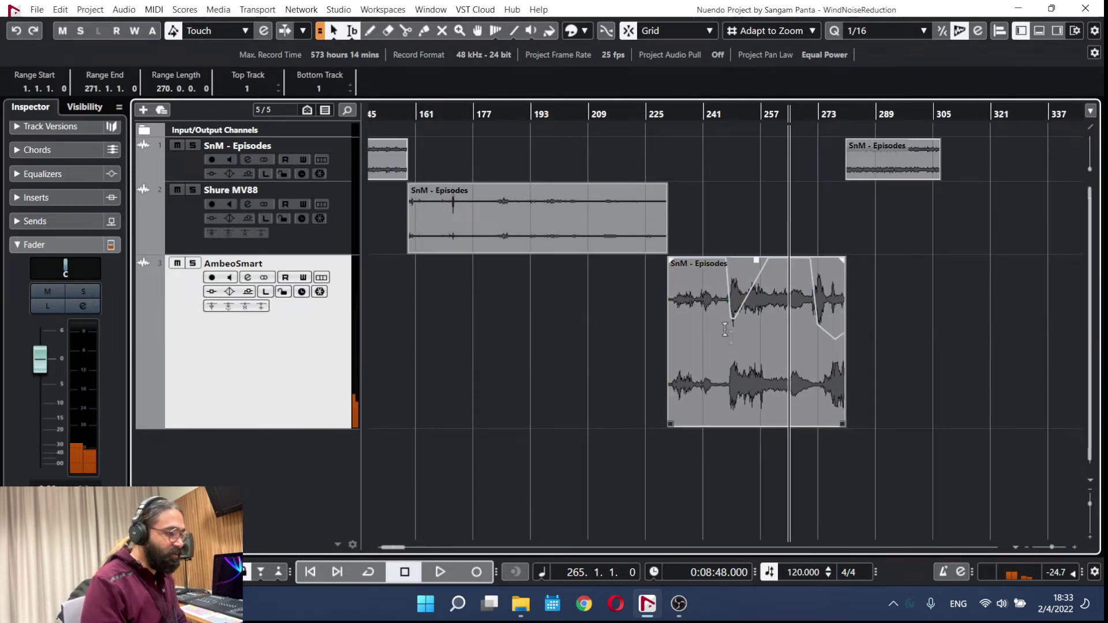
click(733, 396)
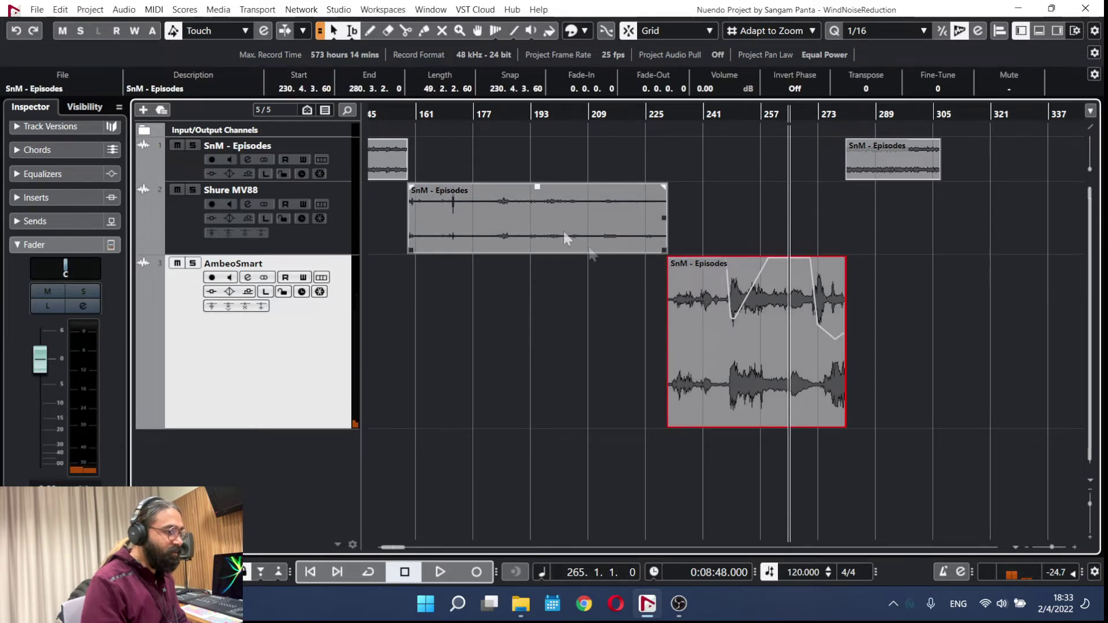
drag(332, 254, 324, 321)
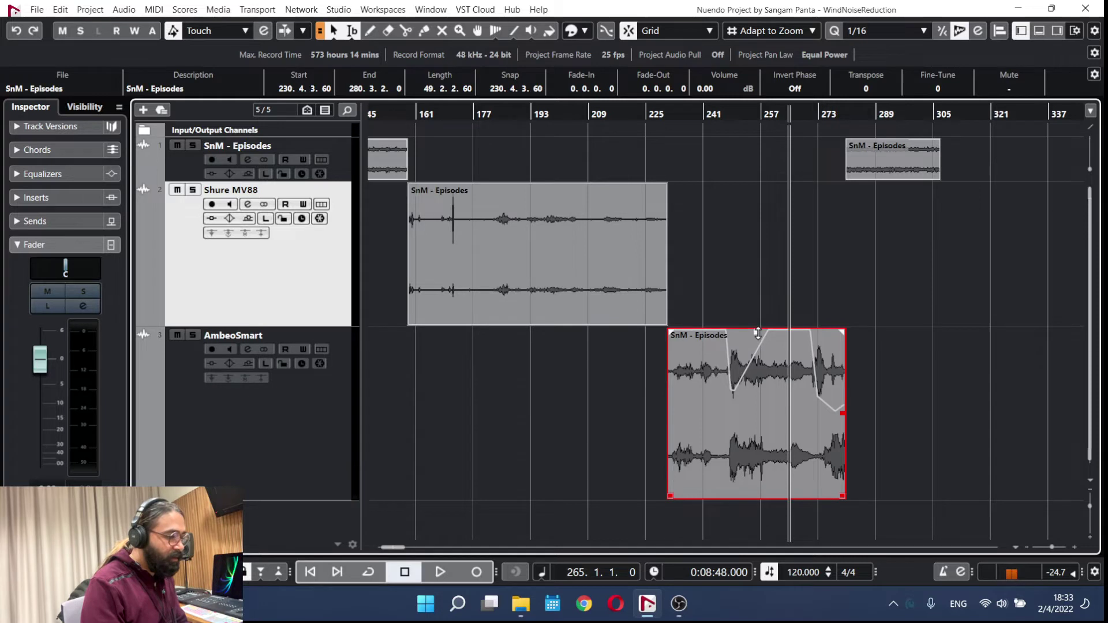
drag(759, 335, 753, 433)
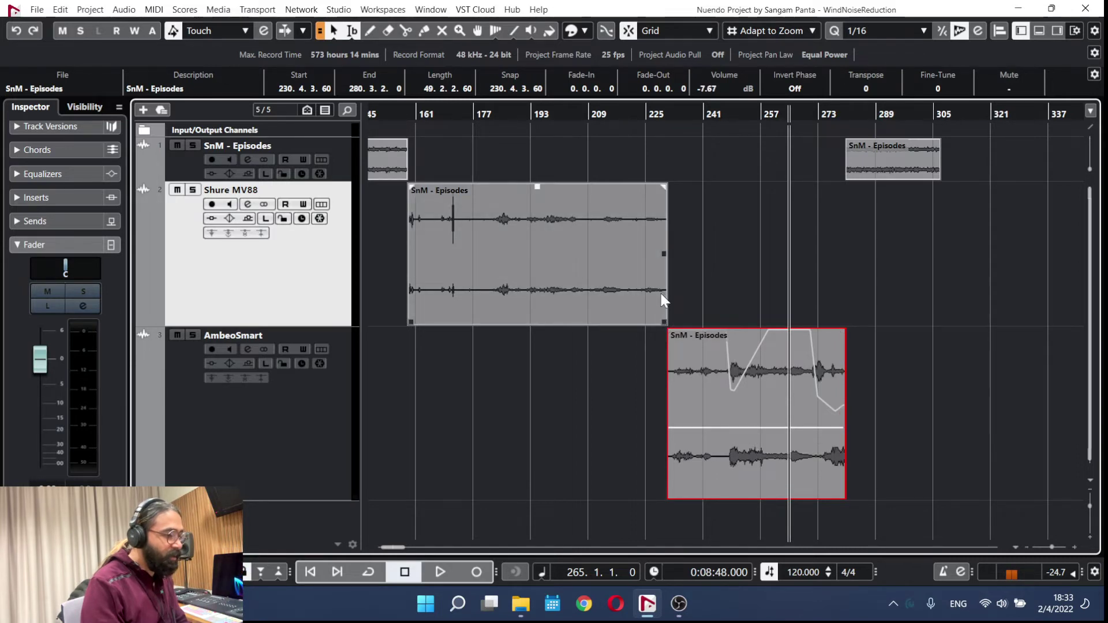
- Audition the transition from the Shure MV88 clip into the AmbeoSmart clip near bar 231
scroll(661, 298, up, 8)
click(668, 116)
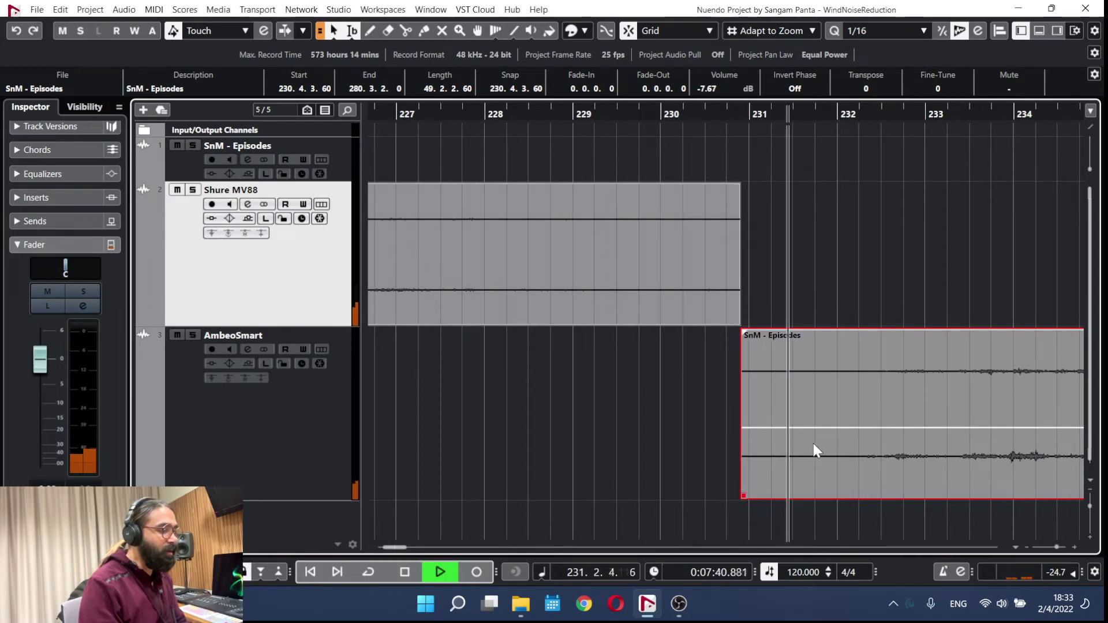
scroll(815, 444, down, 6)
drag(913, 422, 879, 408)
scroll(682, 402, down, 2)
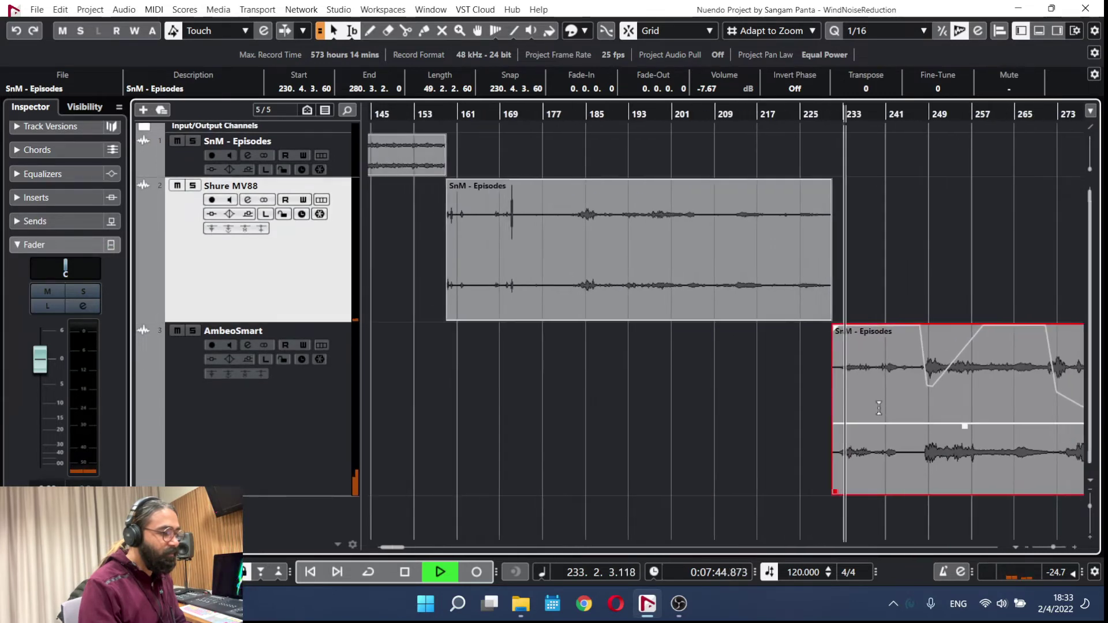
- Set the AmbeoSmart clip's overall volume to -4.76 dB and replay the transition from bar 229
drag(964, 429, 964, 400)
key(h)
key(space)
click(808, 119)
key(space)
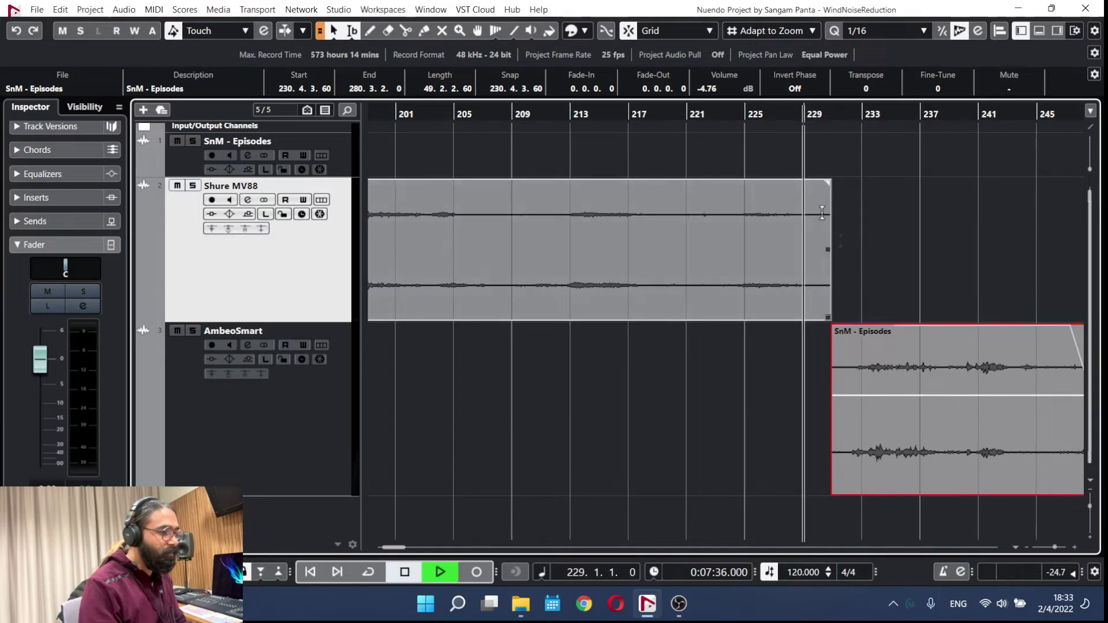
scroll(880, 299, up, 4)
scroll(823, 369, down, 1)
scroll(825, 408, right, 3)
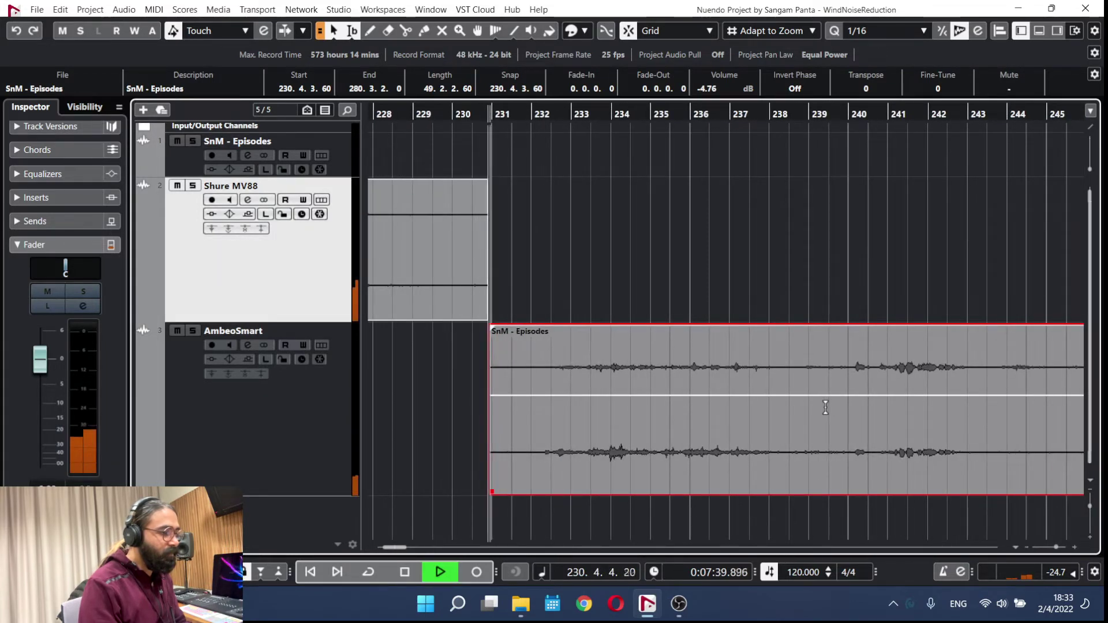
- Set the AmbeoSmart clip's overall volume to -3.92 dB, stop playback at bar 229 and deselect the clip
key(g)
key(g)
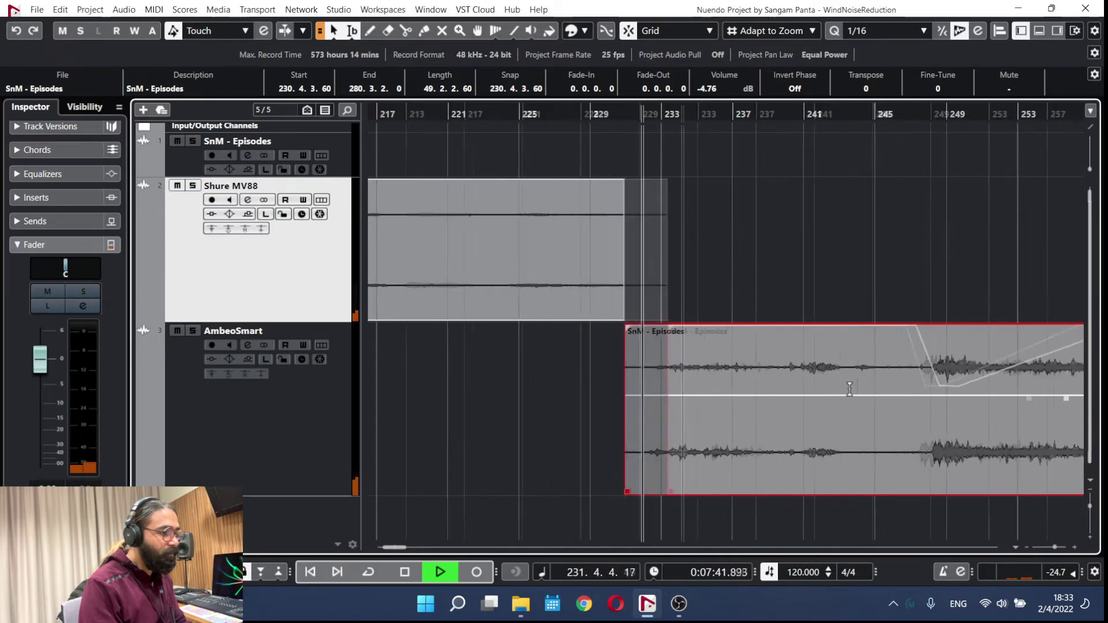
drag(1027, 398, 1028, 389)
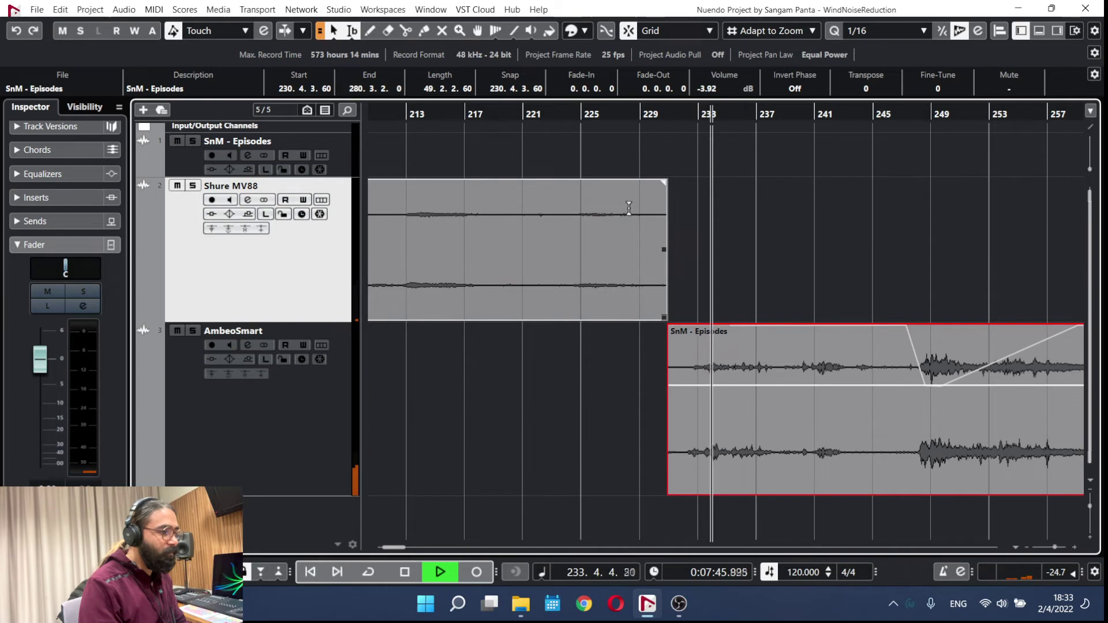
click(641, 138)
key(space)
drag(584, 361, 717, 382)
key(g)
key(g)
key(g)
key(g)
key(g)
click(735, 312)
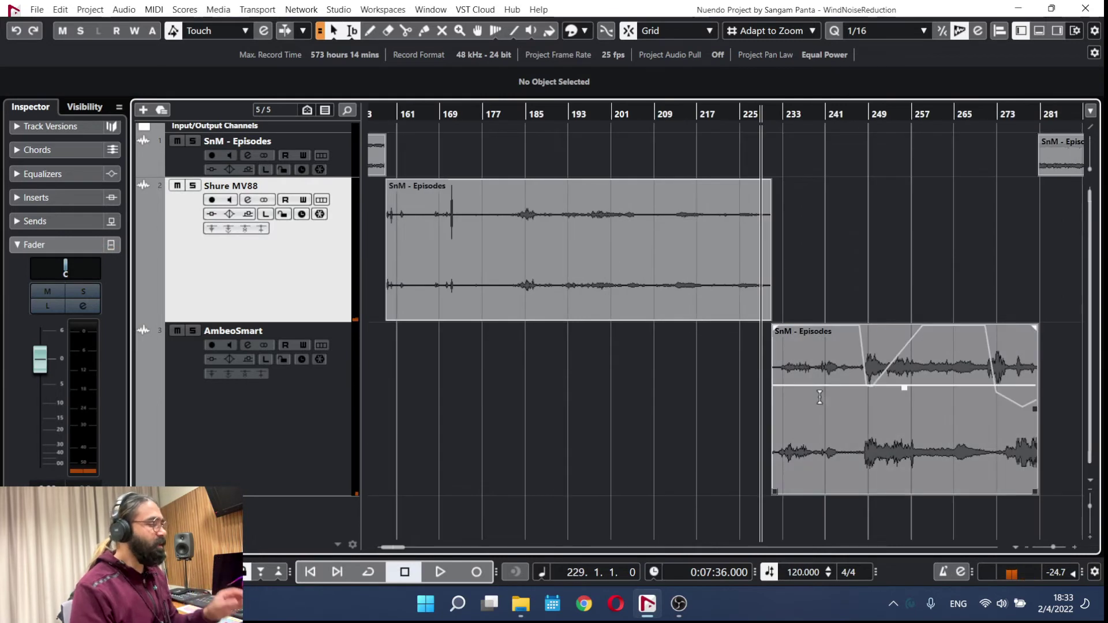
- Select the Shure MV88 track and play its clip from just before the gust at bar 184
click(319, 407)
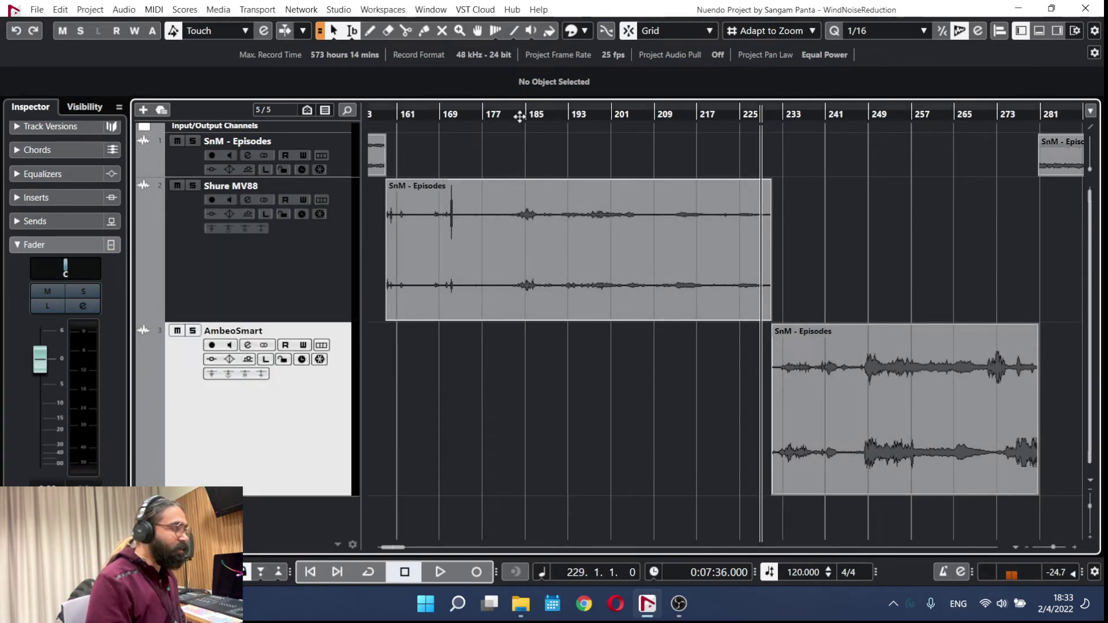
click(520, 115)
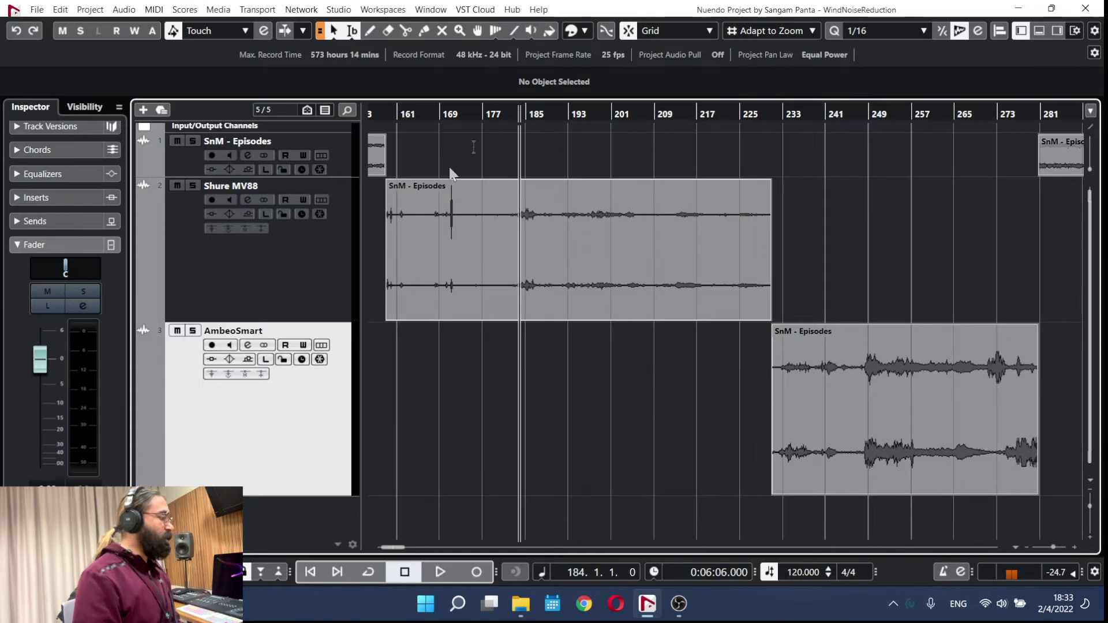
click(303, 278)
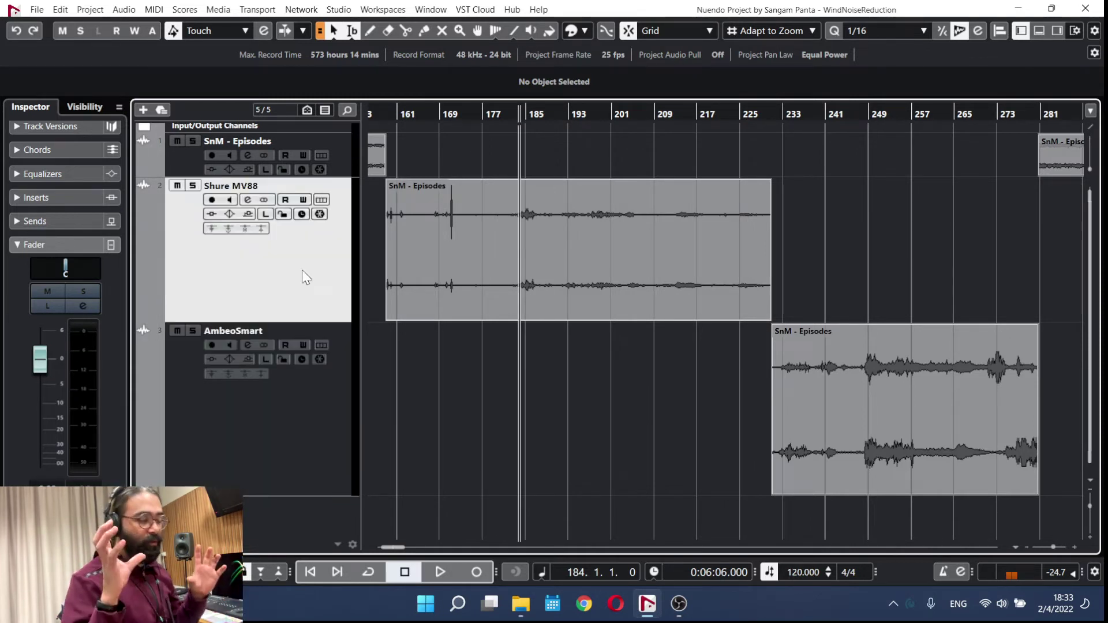
scroll(508, 228, up, 3)
scroll(508, 228, up, 6)
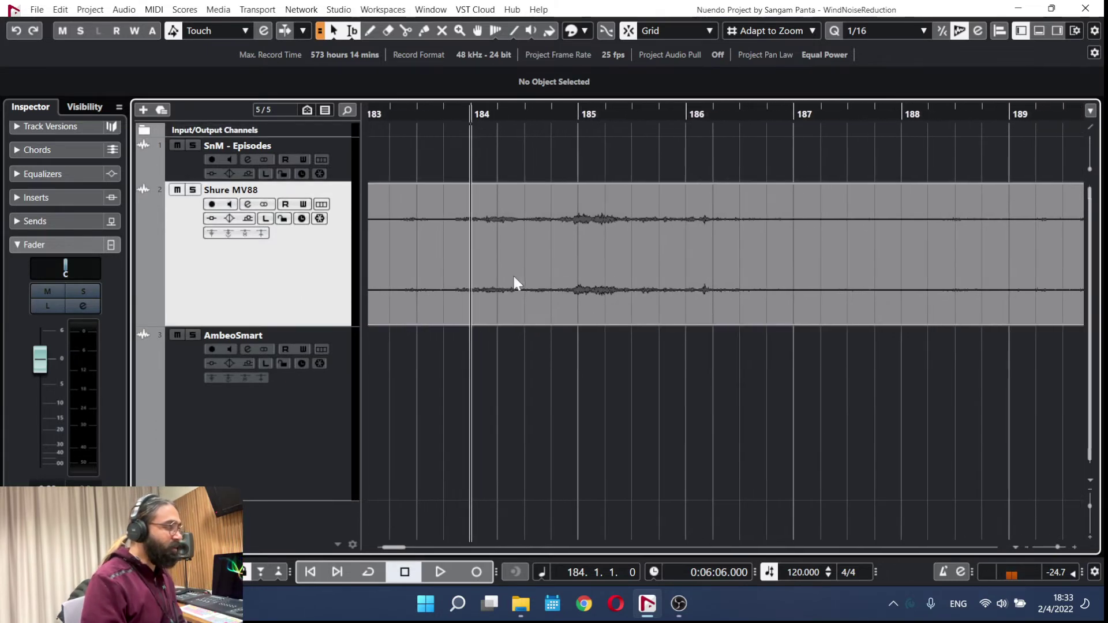
key(space)
click(443, 114)
key(space)
scroll(556, 304, down, 5)
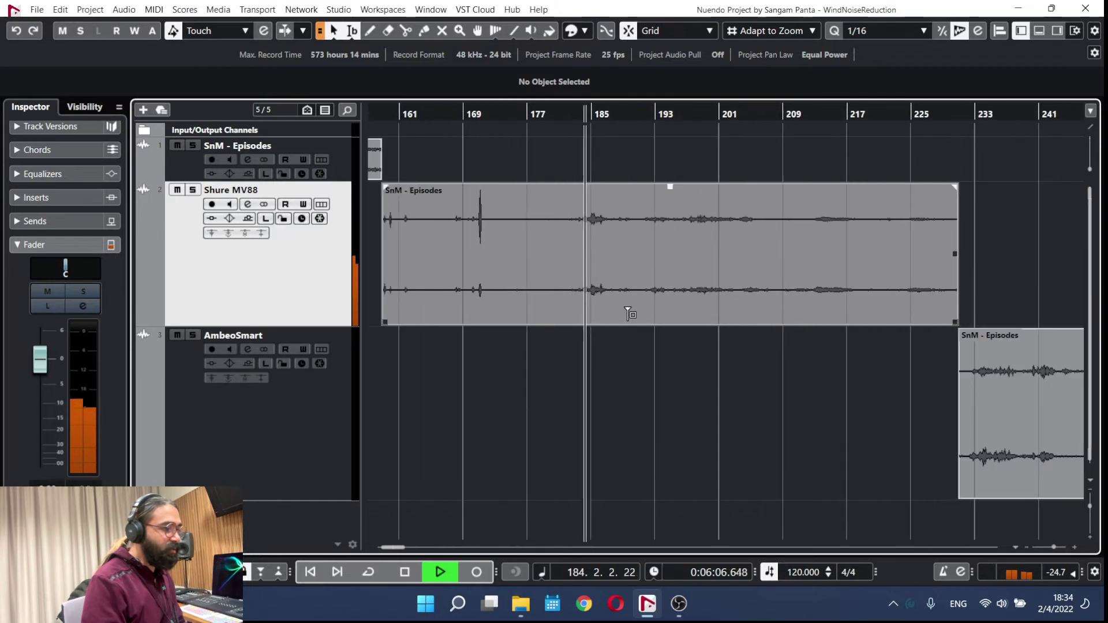
- Audition the Shure MV88 clip's later passages, including the one at bar 198
click(815, 116)
click(693, 119)
key(space)
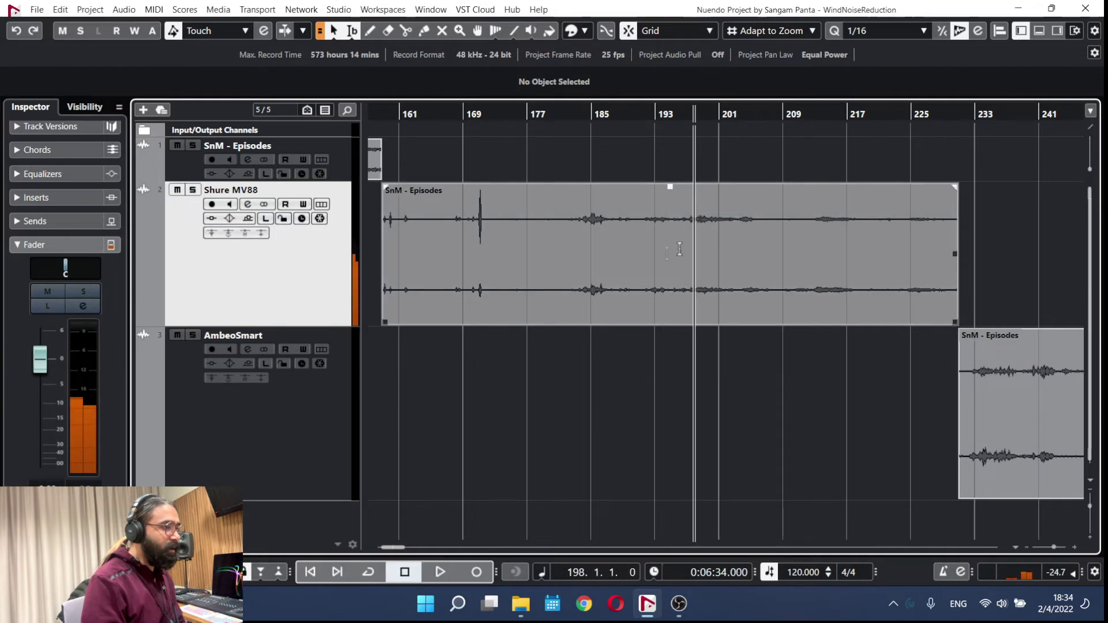
- Return to the Shure MV88 clip's gust around bar 185 and play it in close view
click(588, 117)
key(h)
key(h)
key(h)
key(h)
key(space)
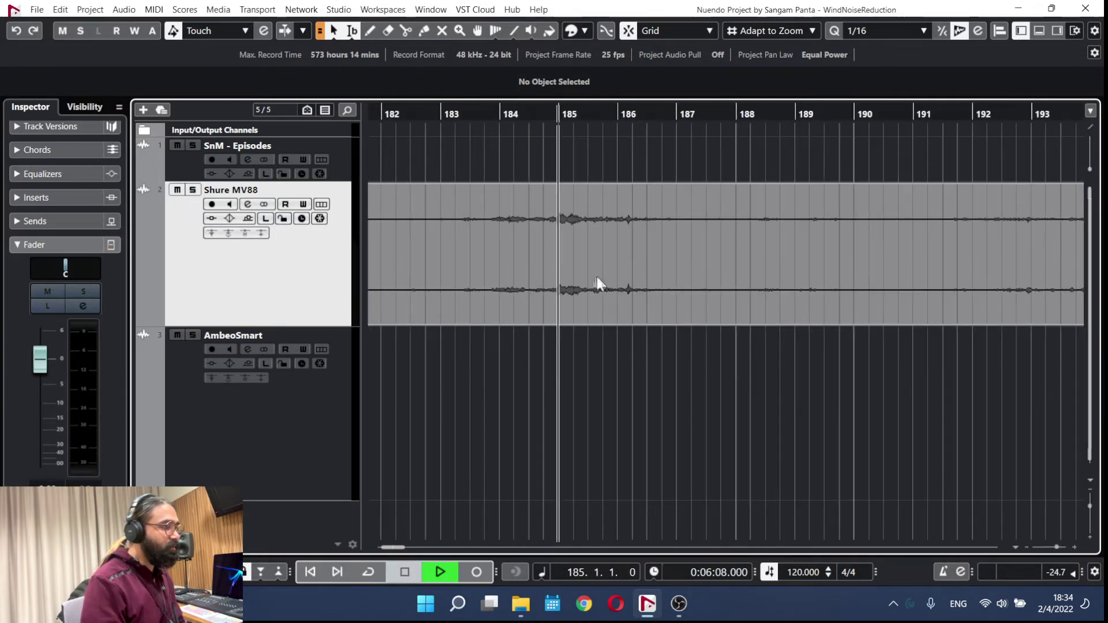
key(h)
key(space)
- Enable the low cut in the Shure MV88 channel's equalizer at about 203 Hz with a 48 dB/octave slope
click(247, 205)
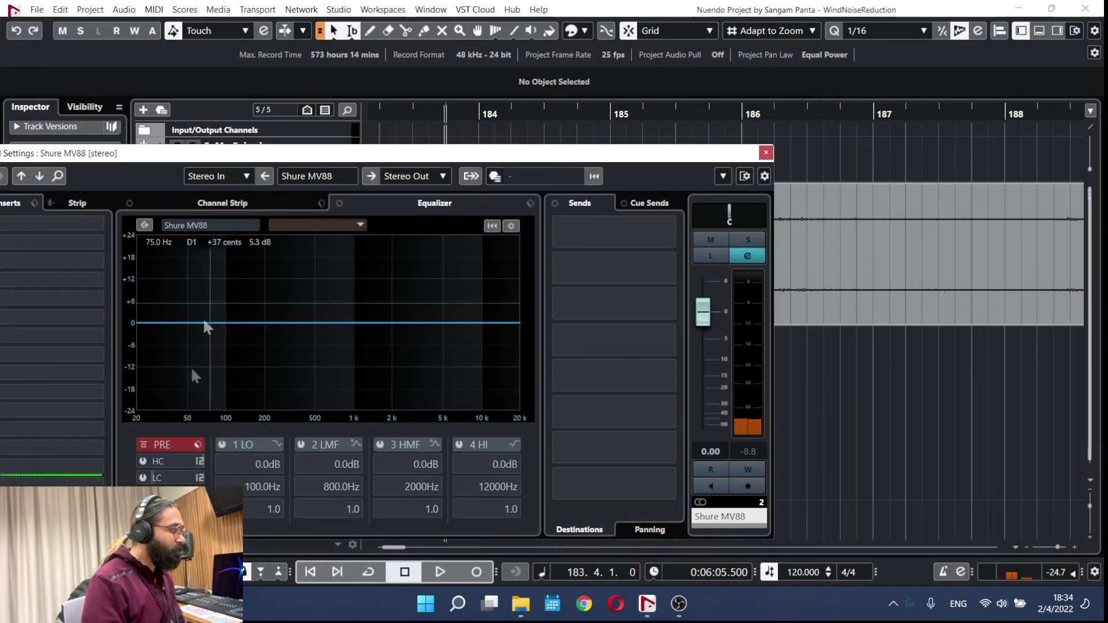
click(142, 477)
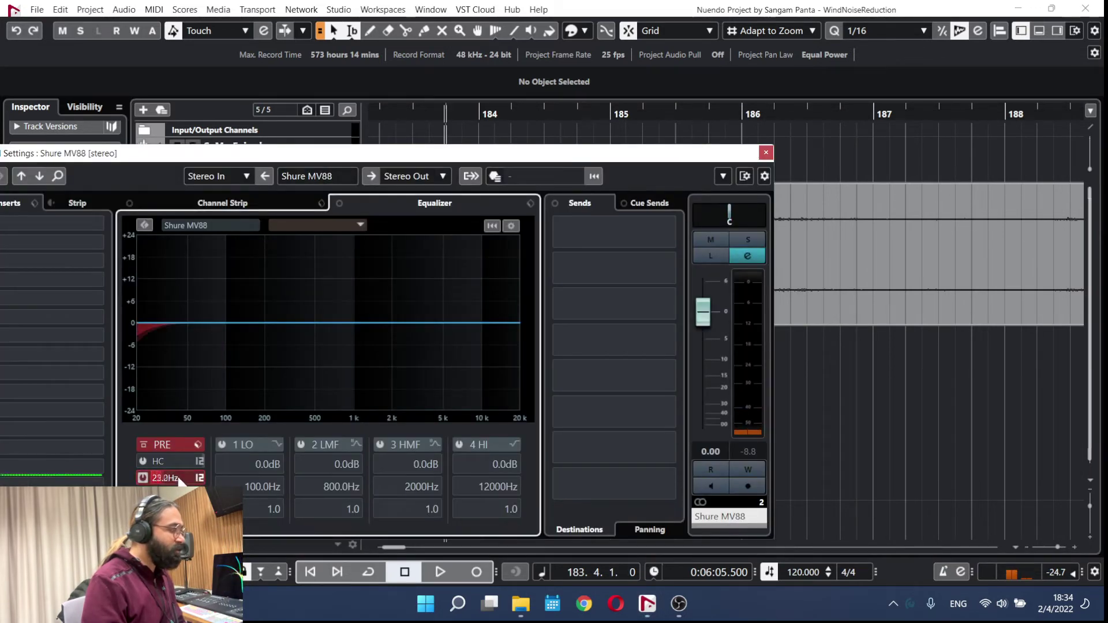
drag(177, 482, 194, 480)
click(200, 479)
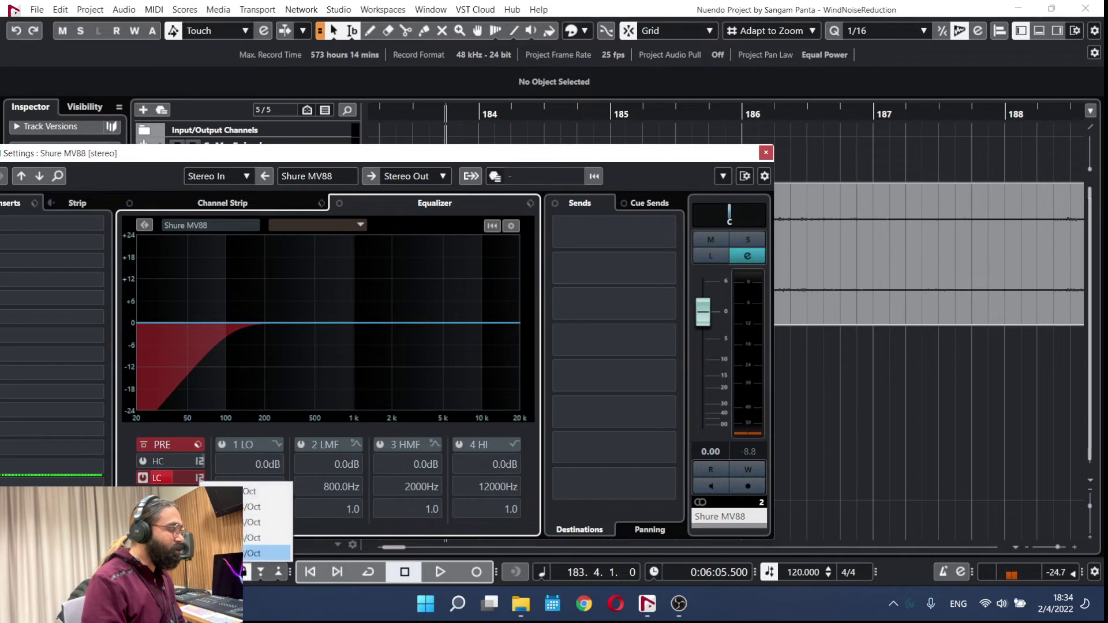
click(265, 552)
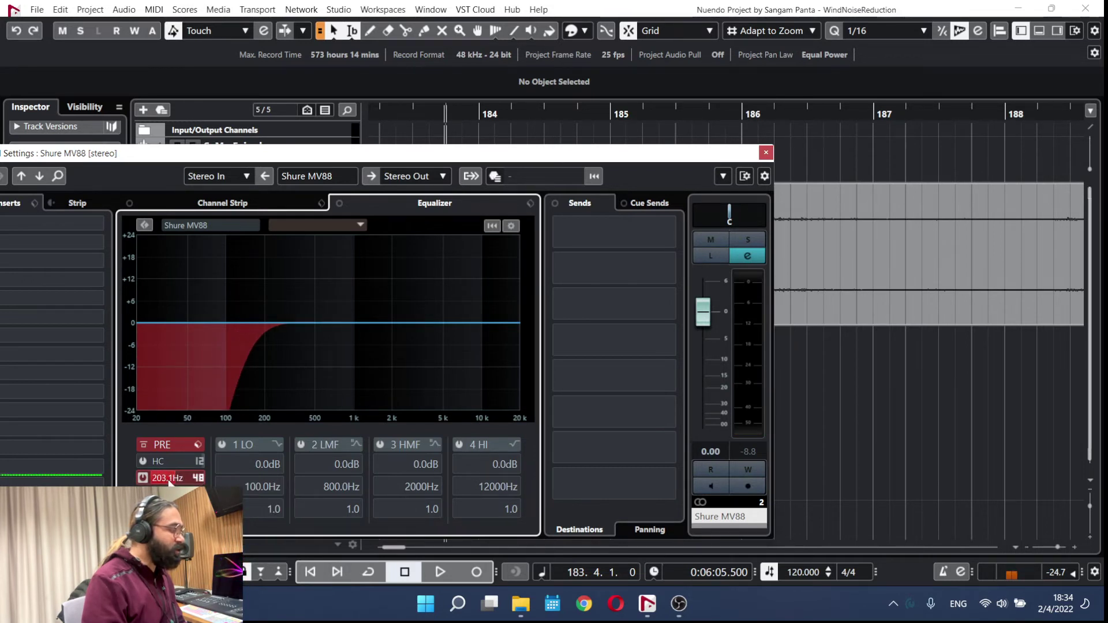
- Audition the Shure MV88 gust while adjusting the low-cut frequency, with the channel settings window moved clear of the track
key(space)
drag(471, 154, 516, 238)
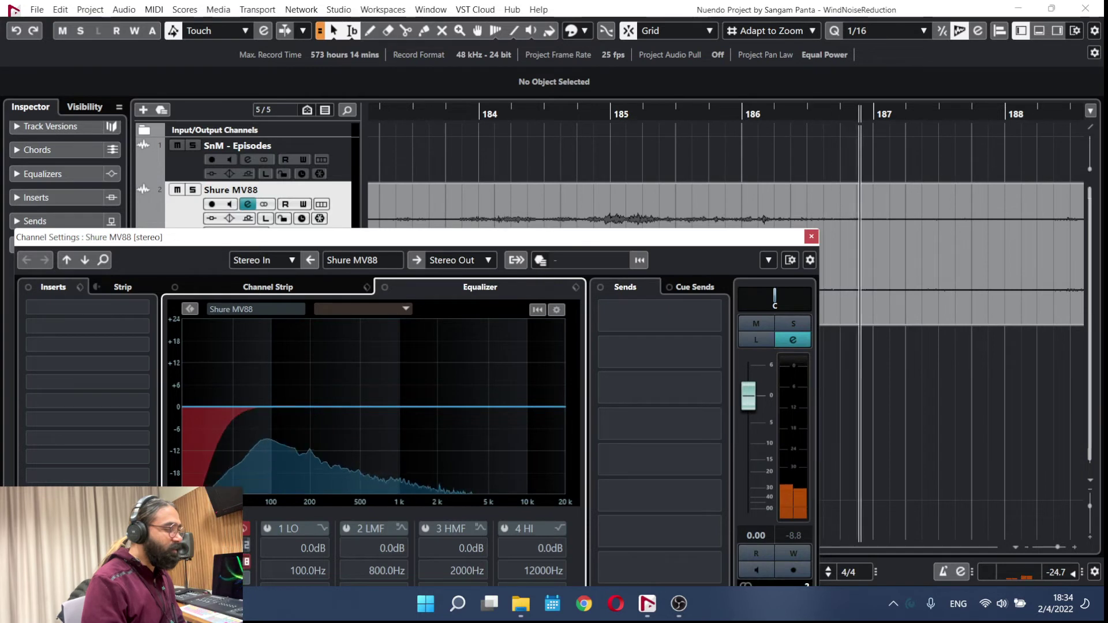
key(space)
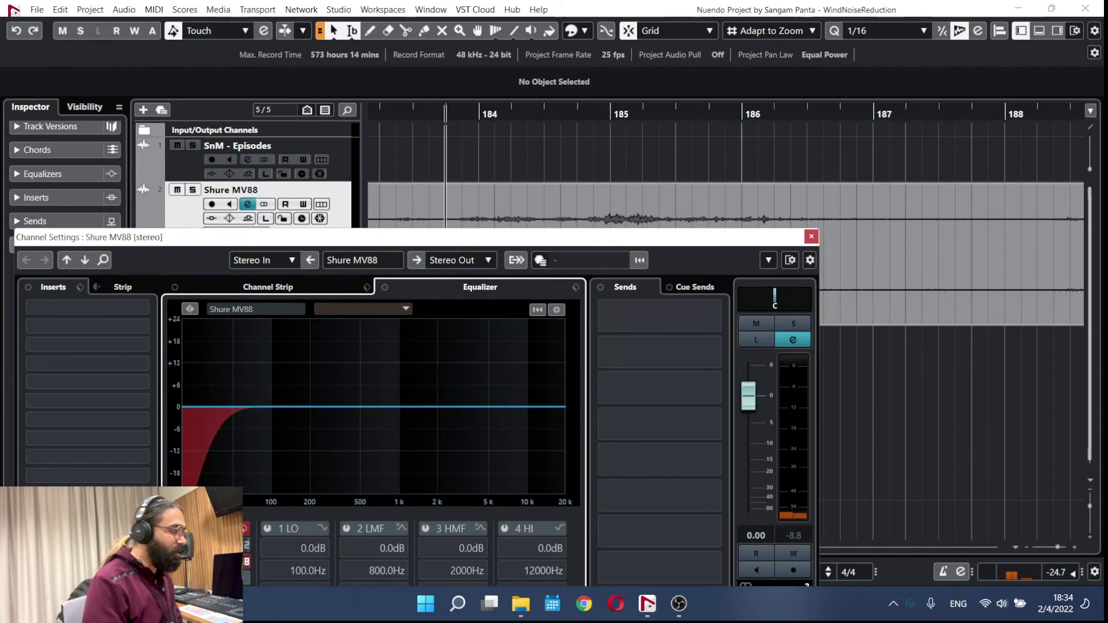
key(space)
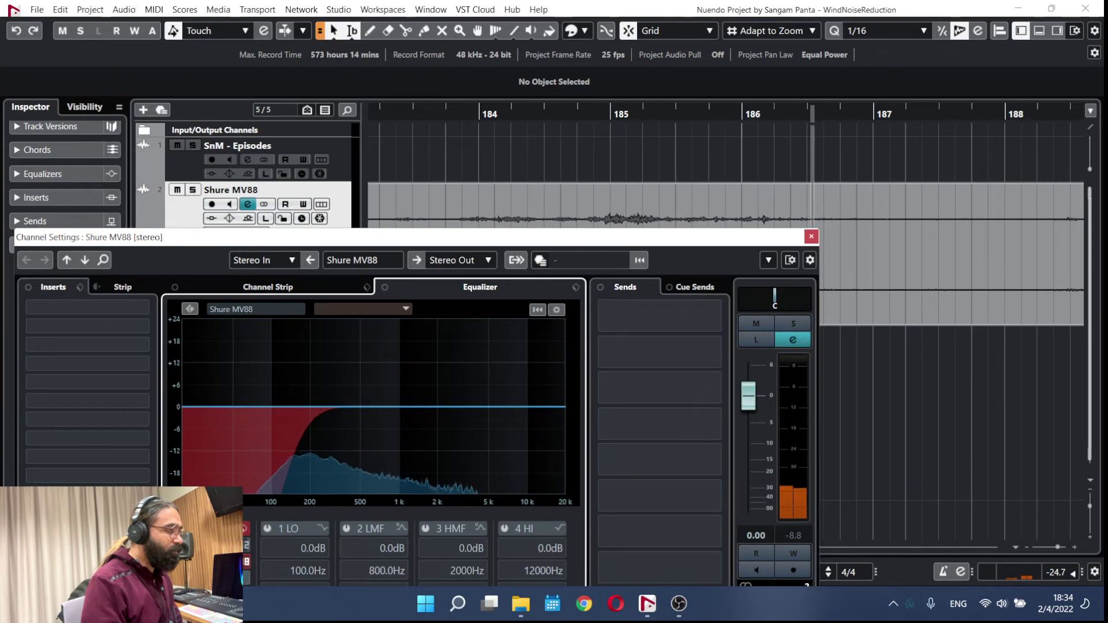
- Close the Shure MV88 channel settings and play the filtered clip from bar 176
click(810, 236)
scroll(722, 347, down, 1)
scroll(724, 347, down, 5)
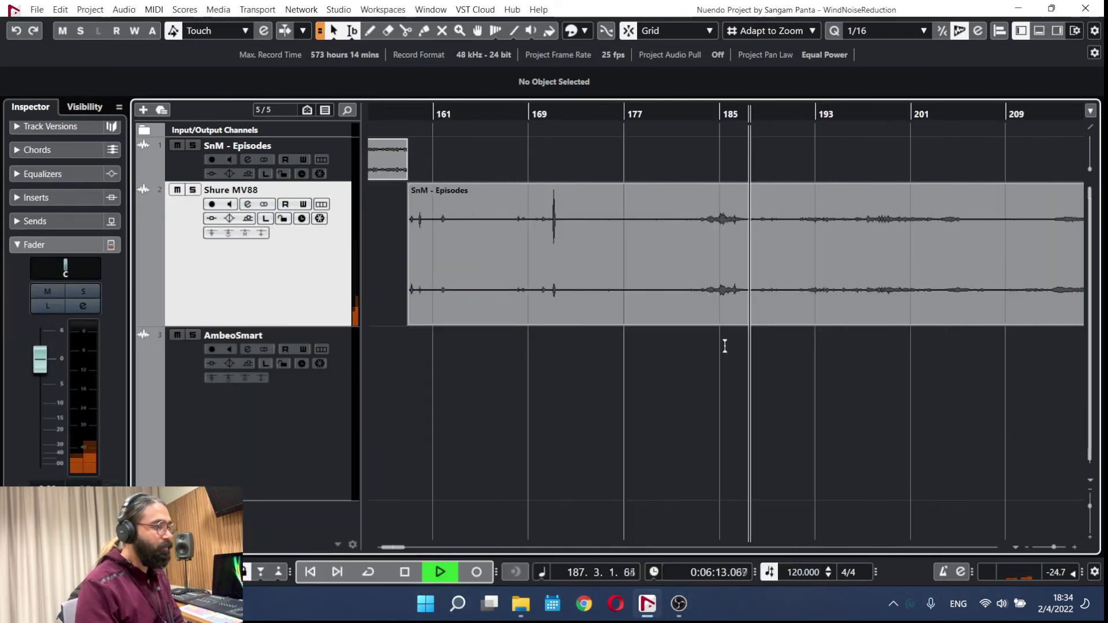
scroll(779, 305, right, 2)
click(556, 117)
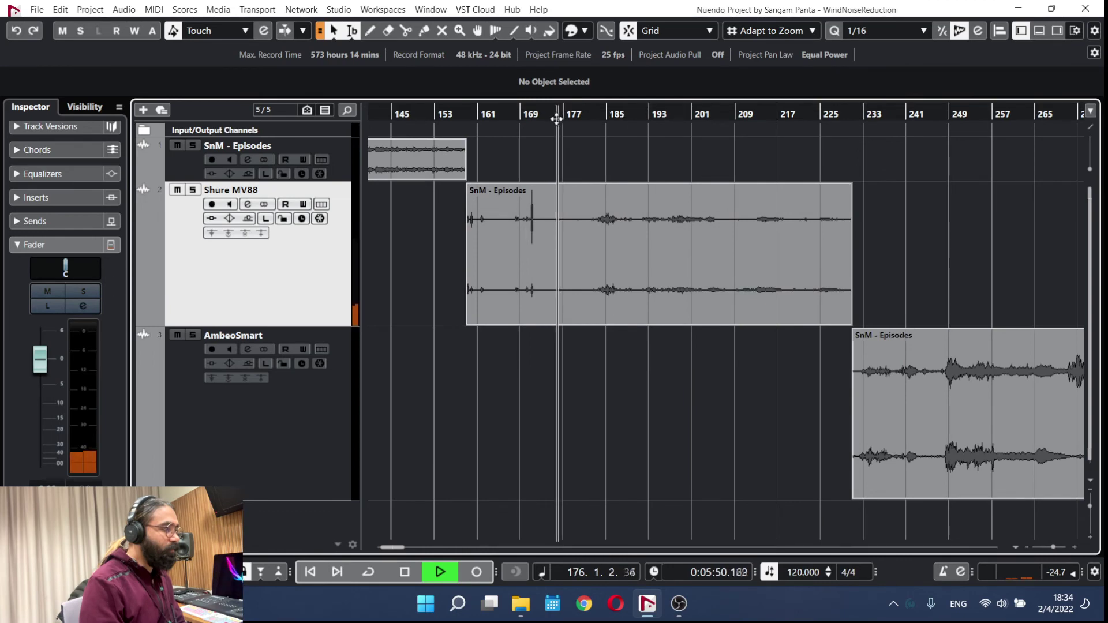
- Play the last part of the Shure MV88 clip from bar 225, and stop playback
click(806, 115)
click(821, 114)
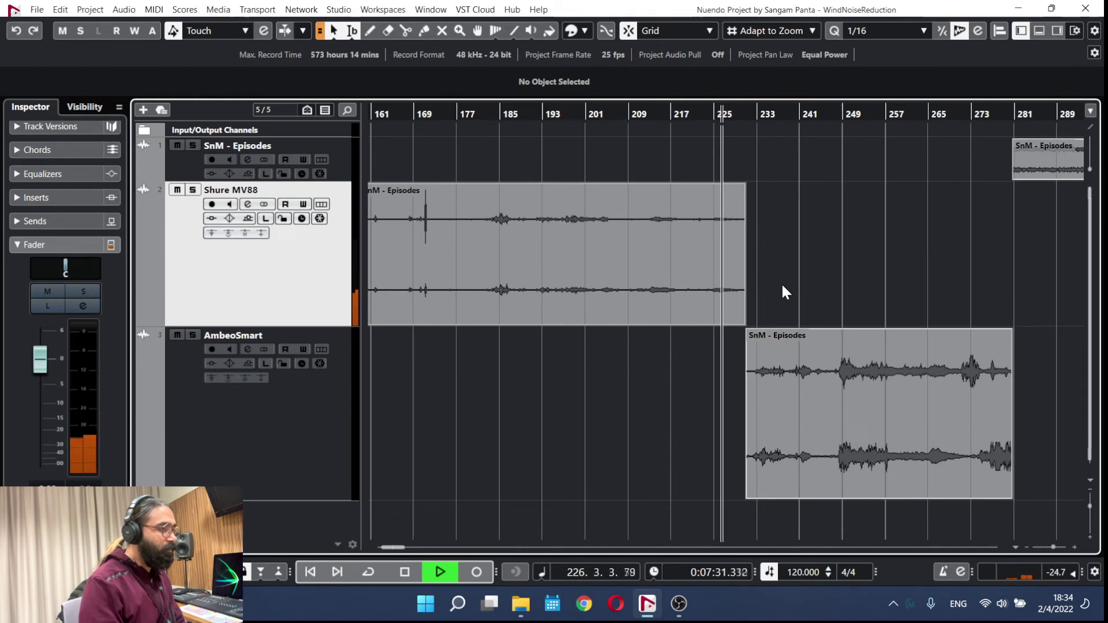
key(space)
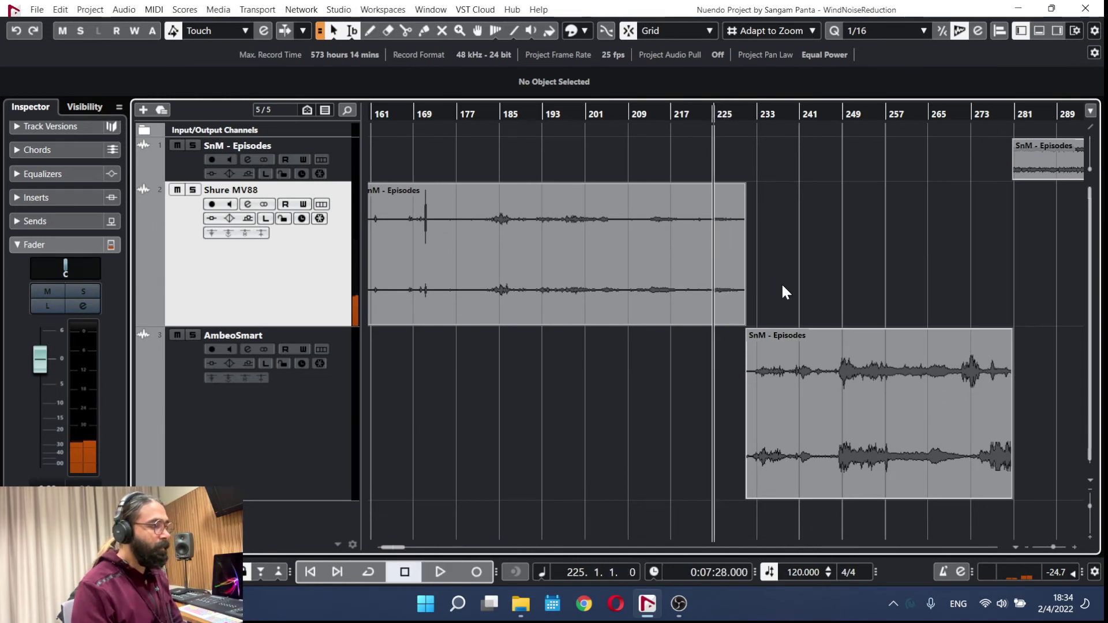
- Reduce the height of the Shure MV88 and AmbeoSmart tracks together to a compact size
key(g)
key(g)
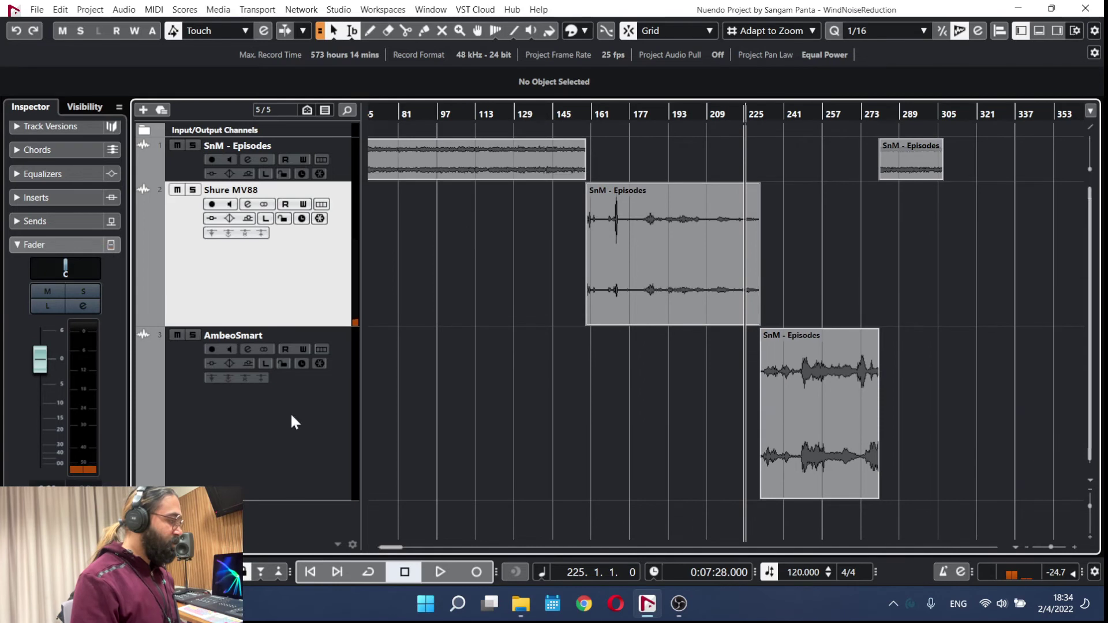
click(291, 420)
drag(339, 328, 343, 244)
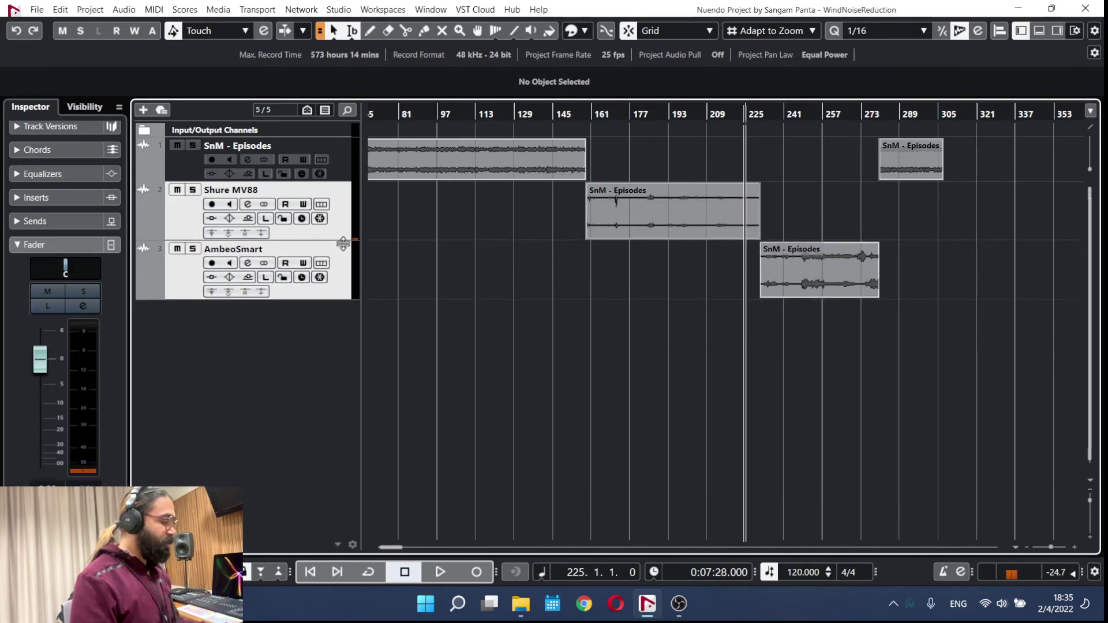
drag(344, 183, 348, 190)
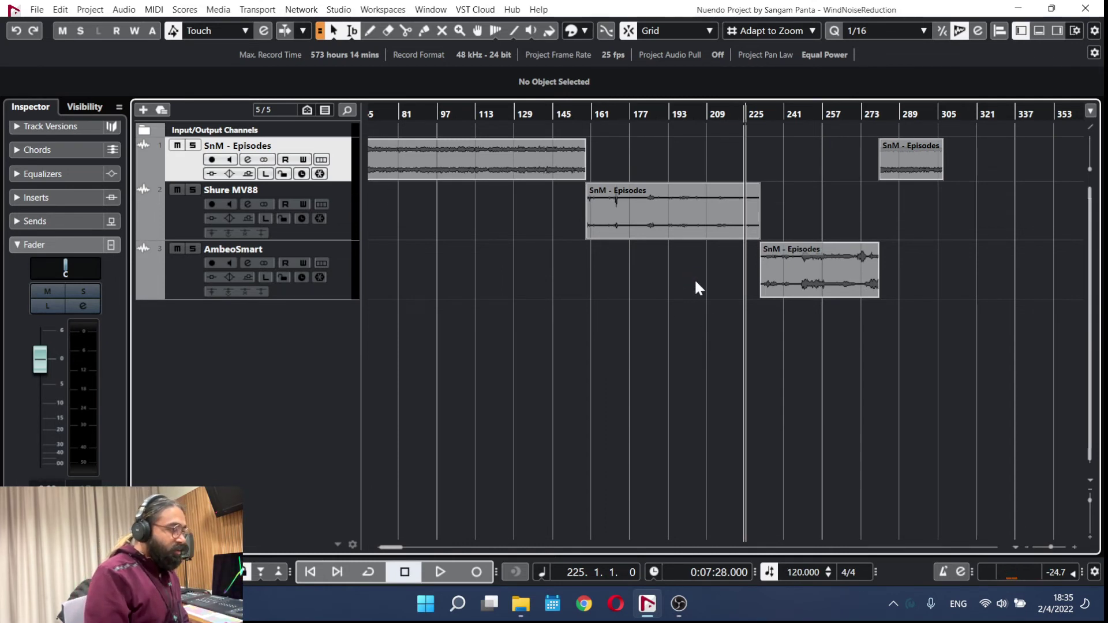
- Compare the recordings by playing the SnM - Episodes clip from bar 117 and the Shure MV88 clip from bar 179
scroll(716, 288, left, 1)
scroll(825, 326, down, 1)
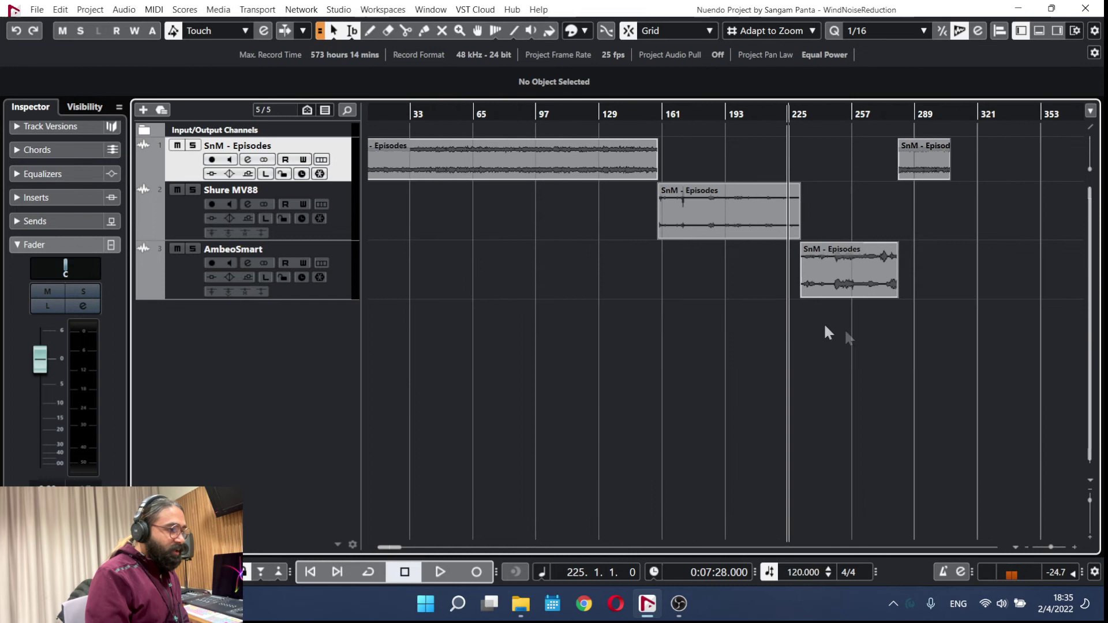
drag(955, 342, 547, 161)
key(g)
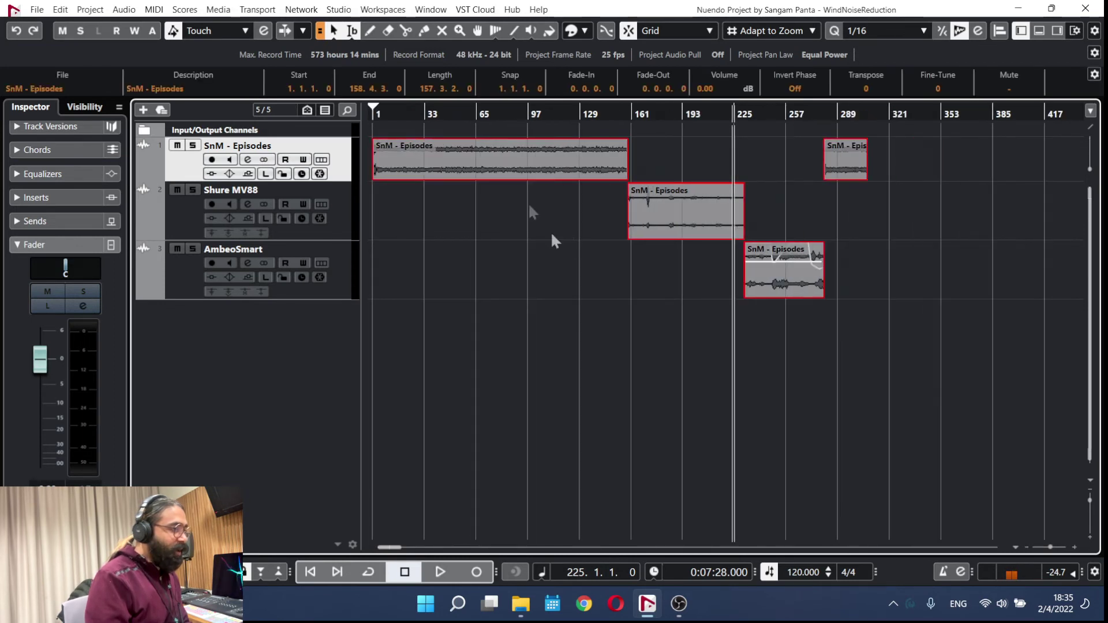
click(560, 115)
key(space)
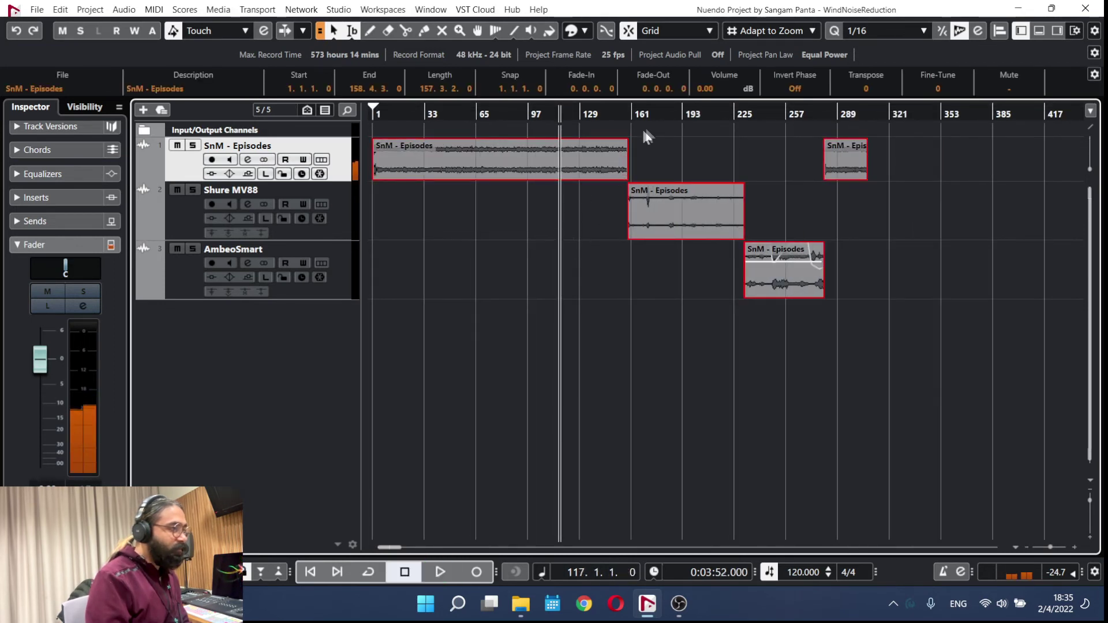
click(660, 115)
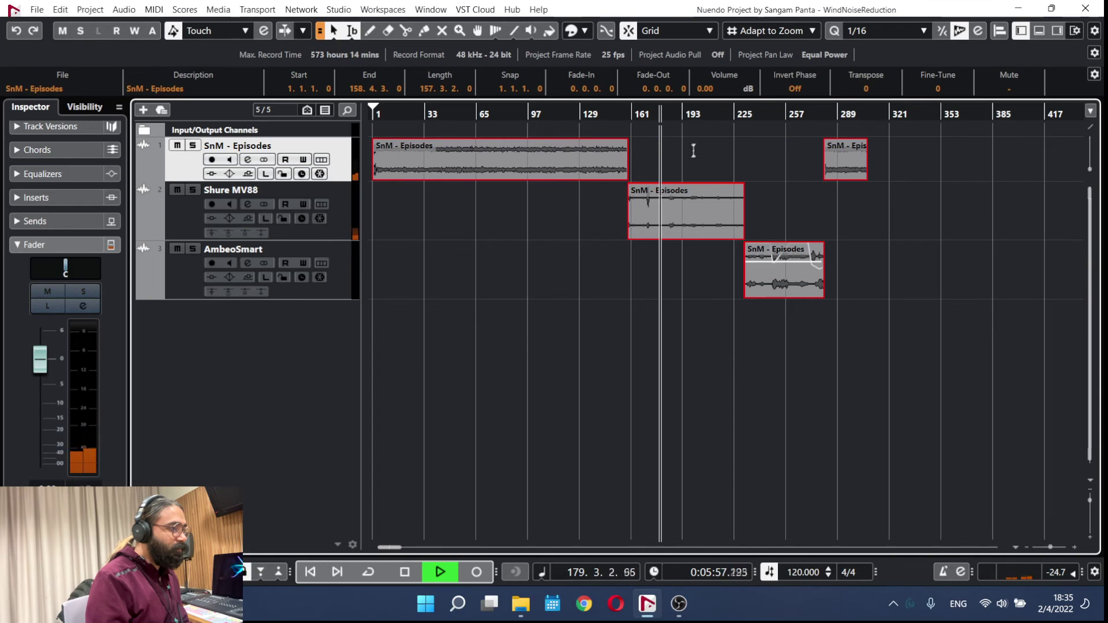
key(space)
- Select all clips on the three tracks, set the locators around them, and open the Audio Mixdown export
drag(950, 296, 372, 118)
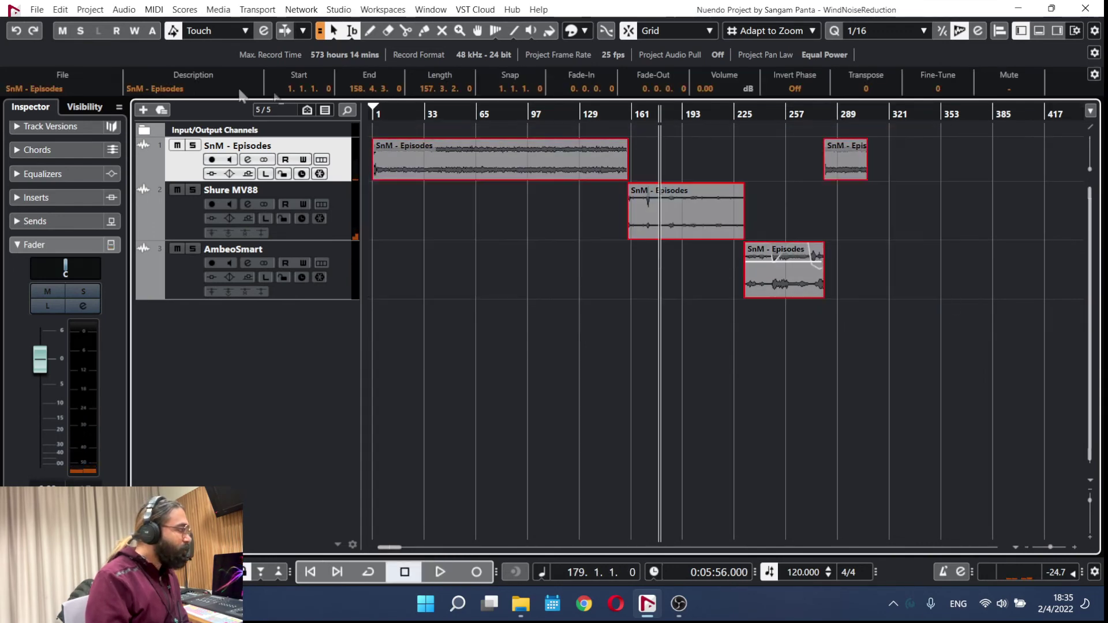
click(36, 10)
click(796, 404)
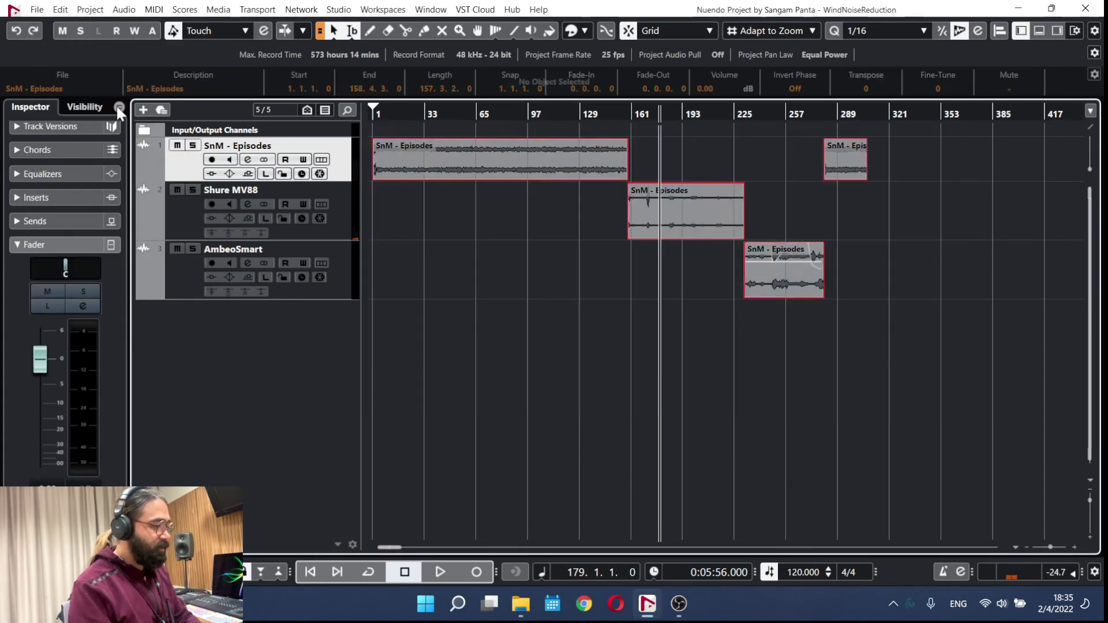
key(ctrl+a)
click(36, 8)
mouse_move(107, 238)
click(249, 241)
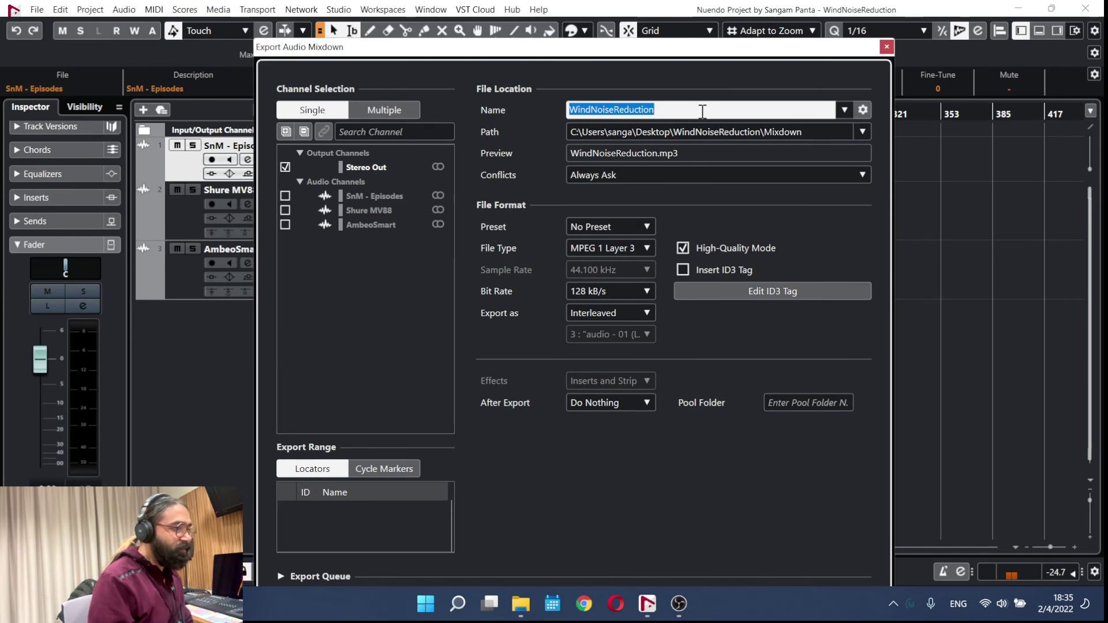
- Export the stereo mixdown as a Wave file with a 48 kHz sample rate
click(702, 111)
drag(639, 47, 635, 18)
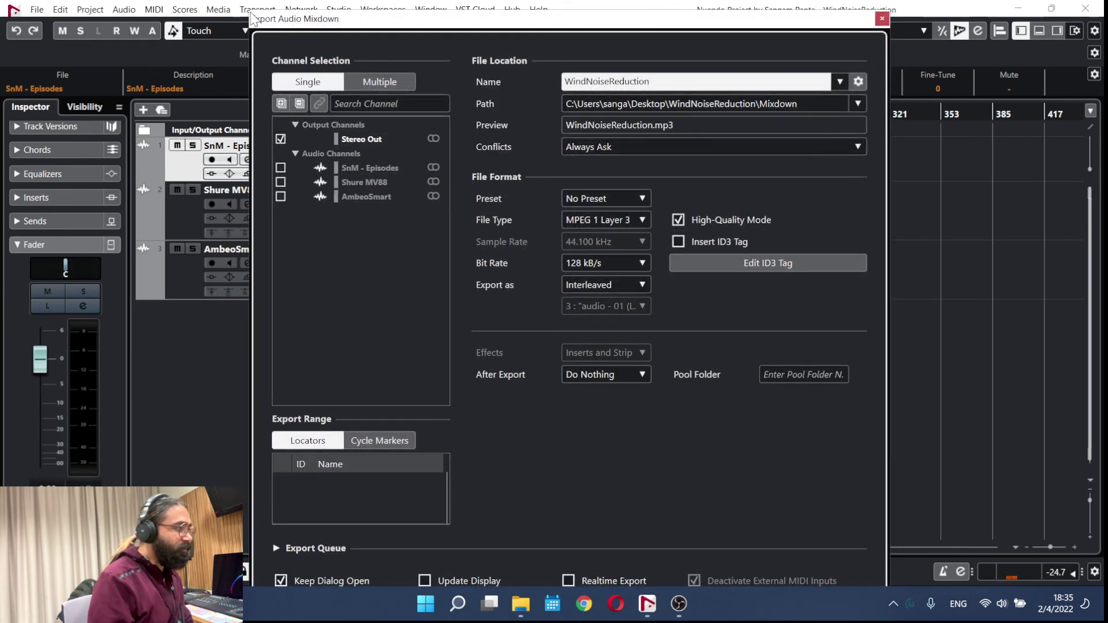
drag(562, 19, 547, 34)
click(609, 226)
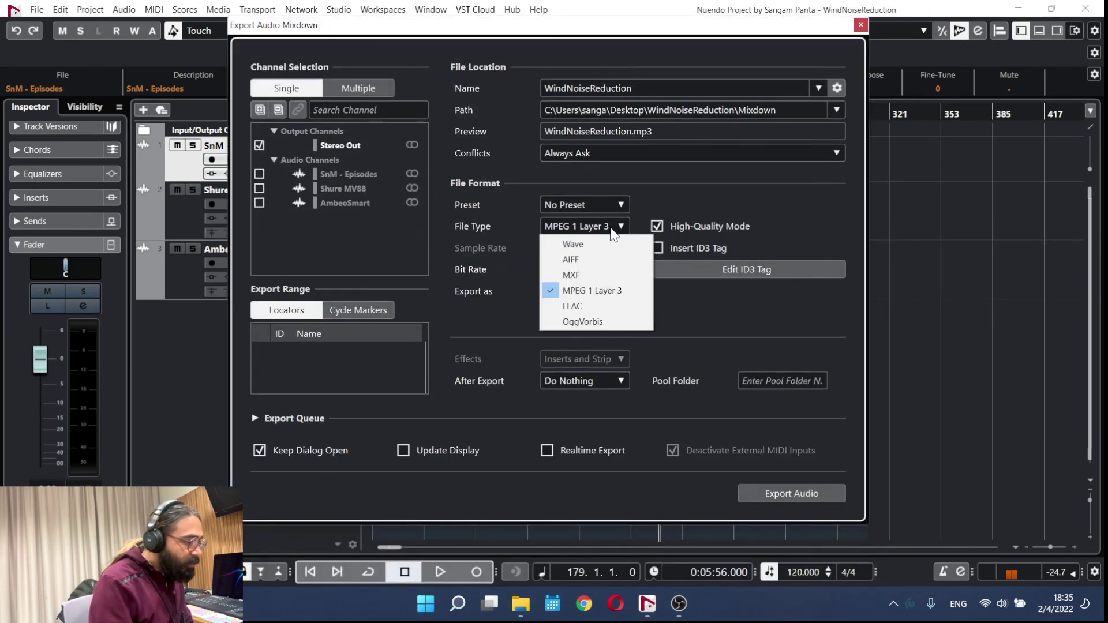
click(589, 242)
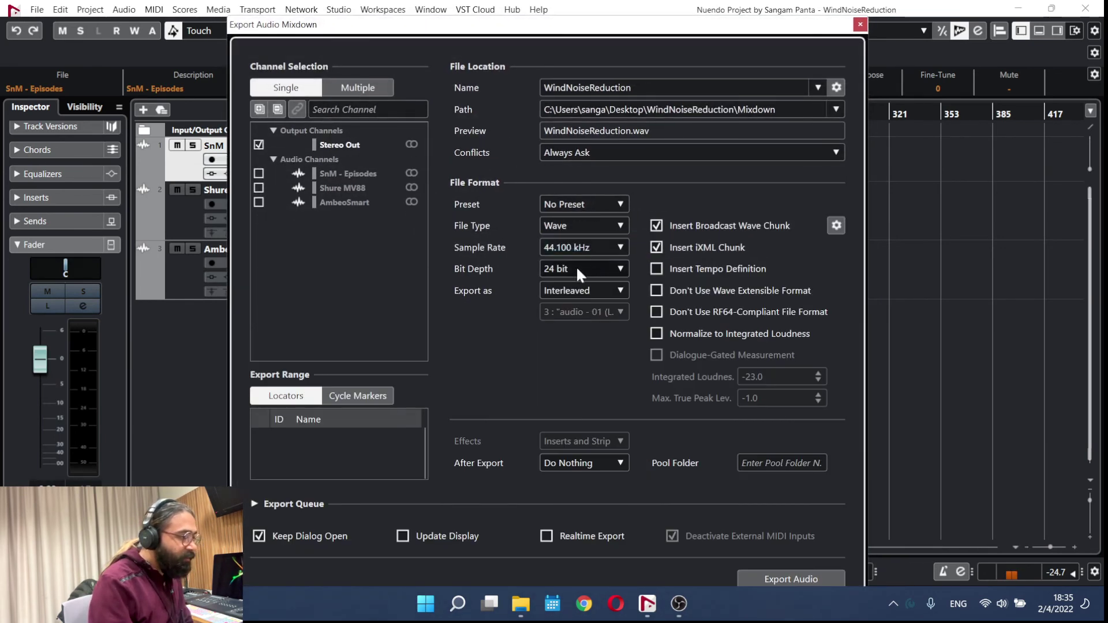
click(586, 249)
click(584, 374)
click(593, 248)
click(583, 359)
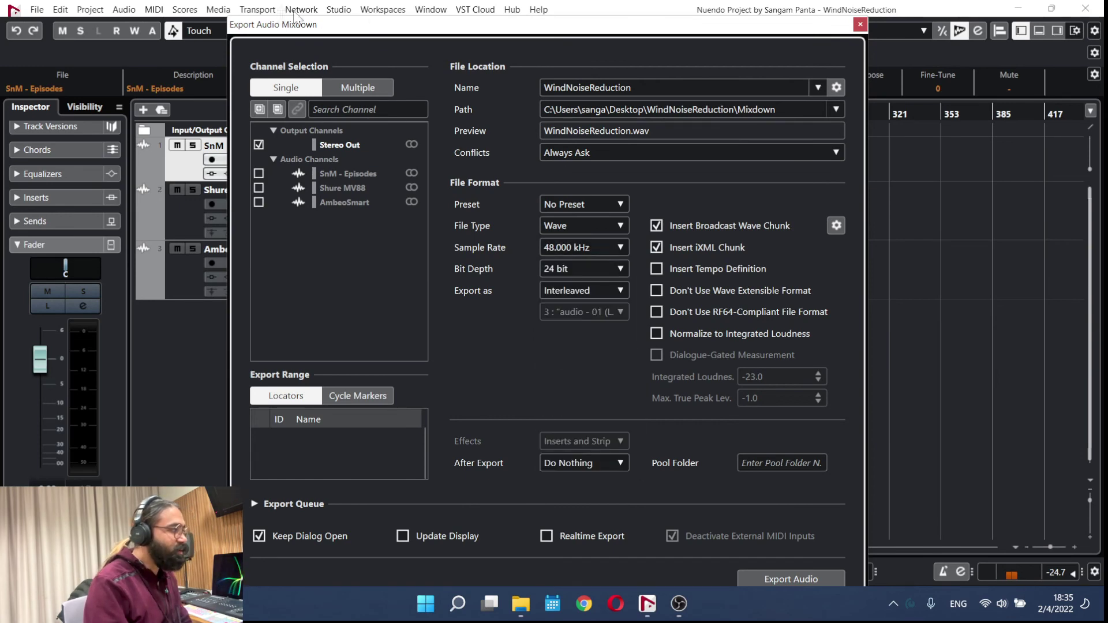
drag(604, 26, 601, 10)
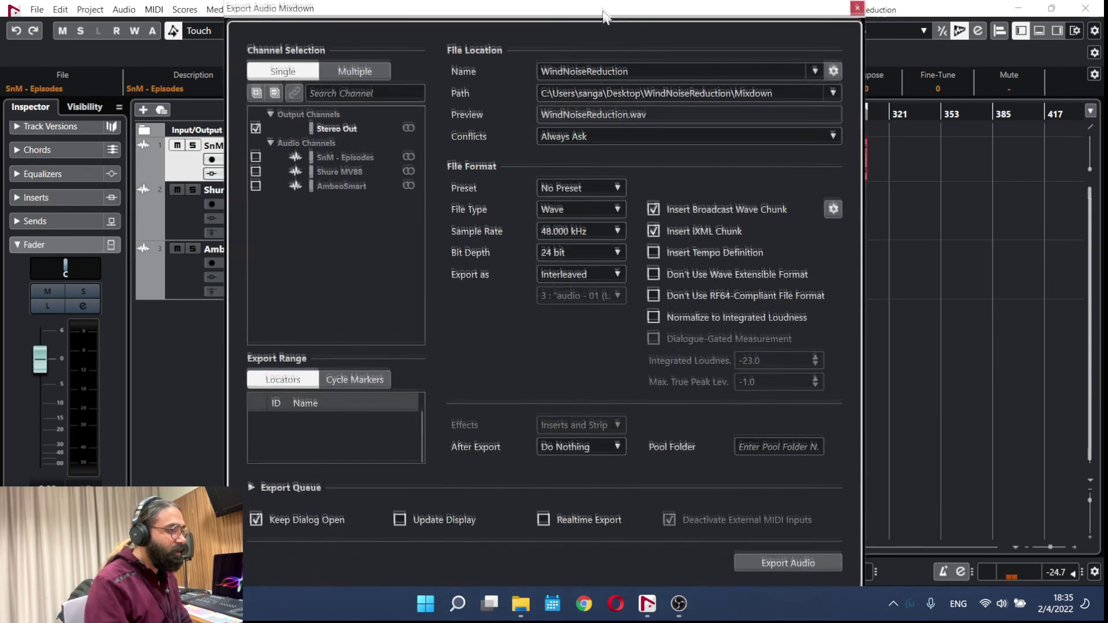
click(791, 563)
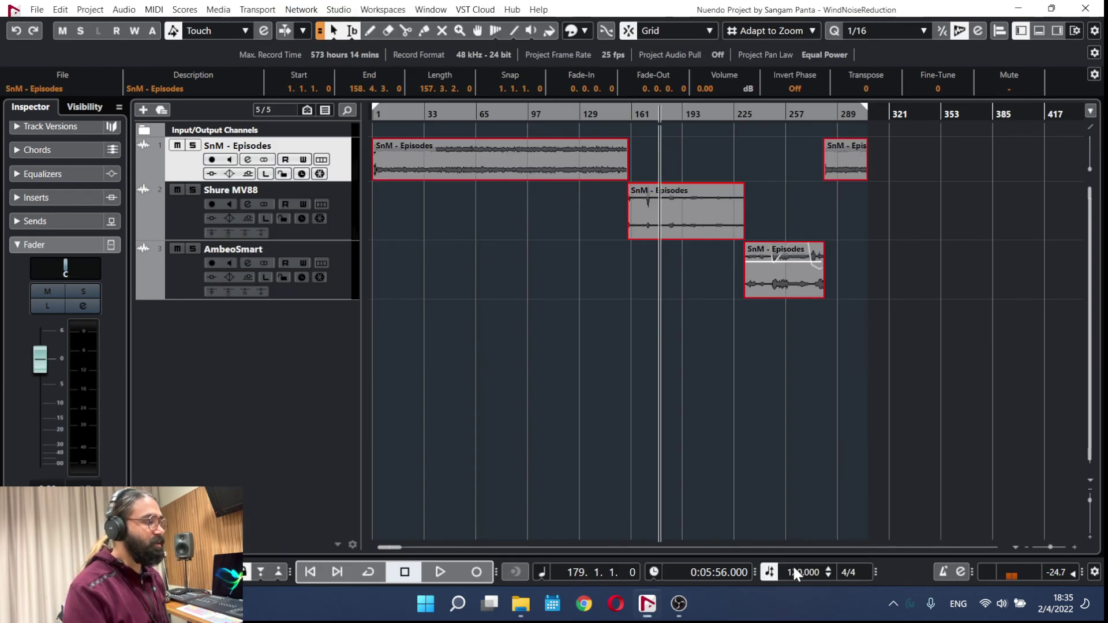